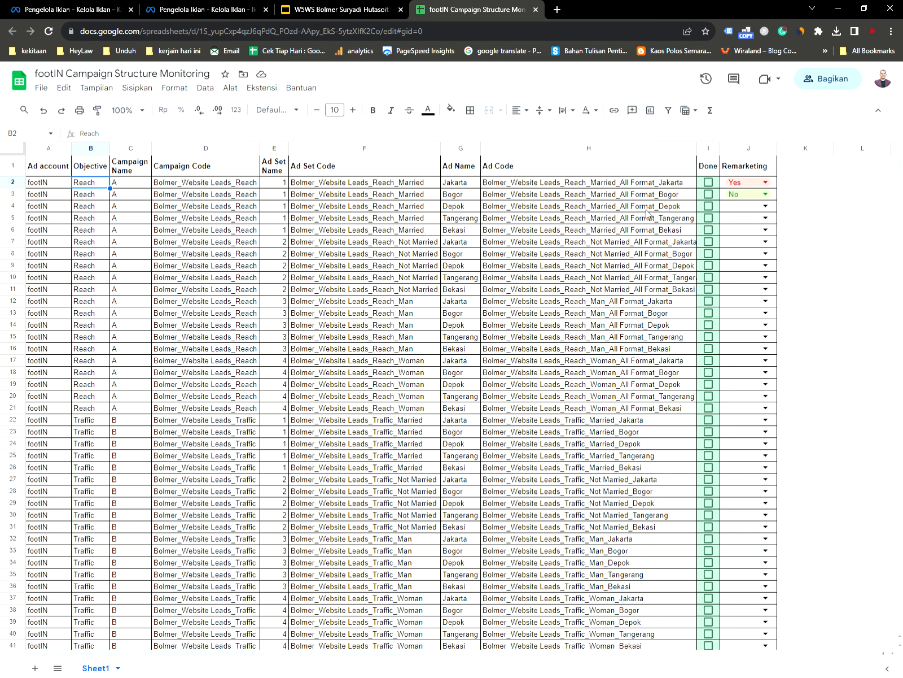
# Examine how the objective, ad set and ad names make up the naming codes in the first data row and the rows below
pyautogui.click(416, 185)
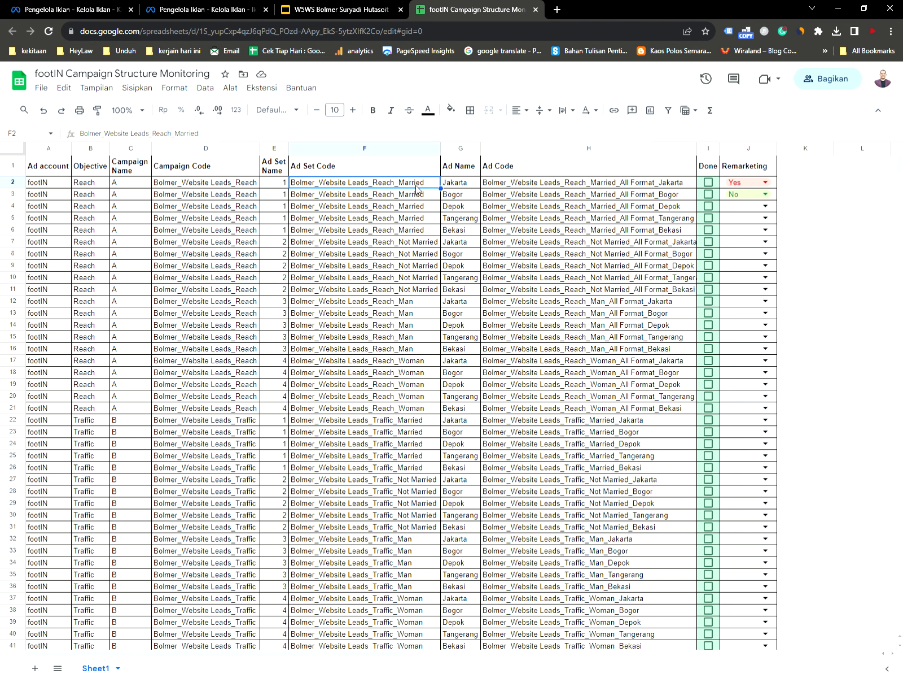
pyautogui.click(497, 183)
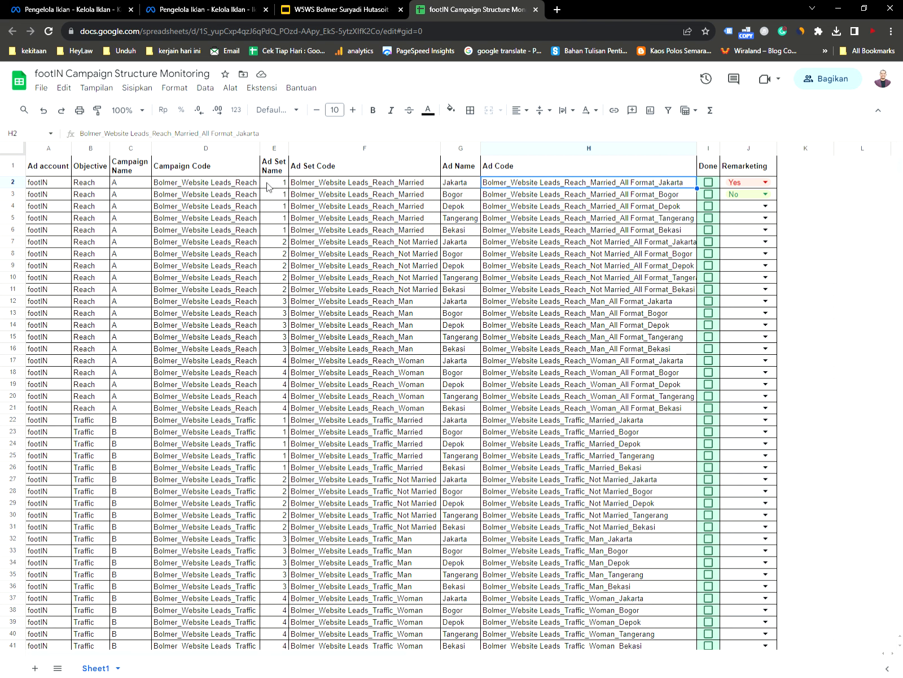
pyautogui.click(94, 182)
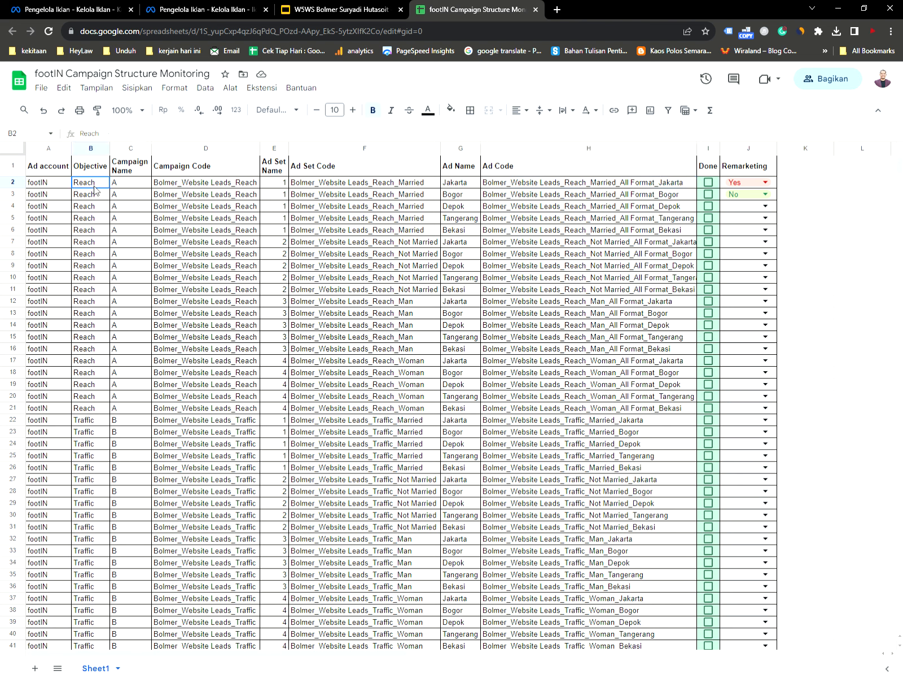
pyautogui.click(137, 174)
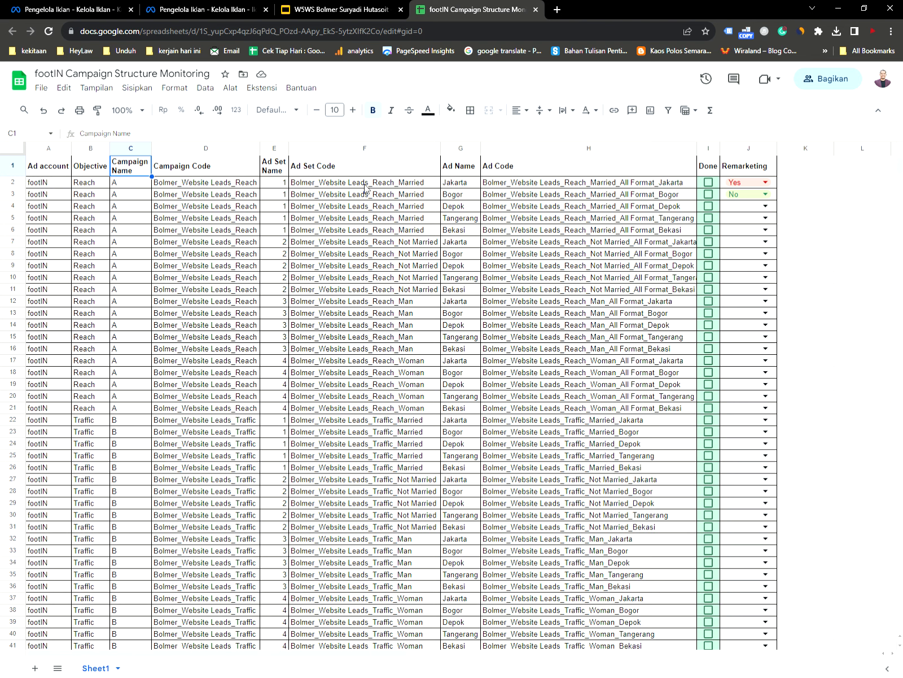
pyautogui.click(467, 182)
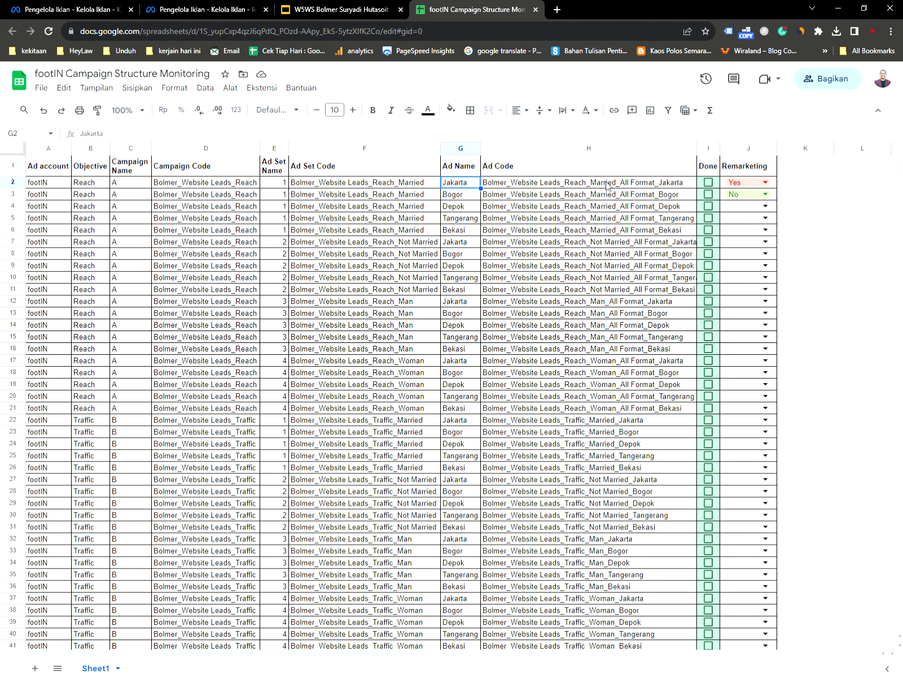
pyautogui.click(606, 182)
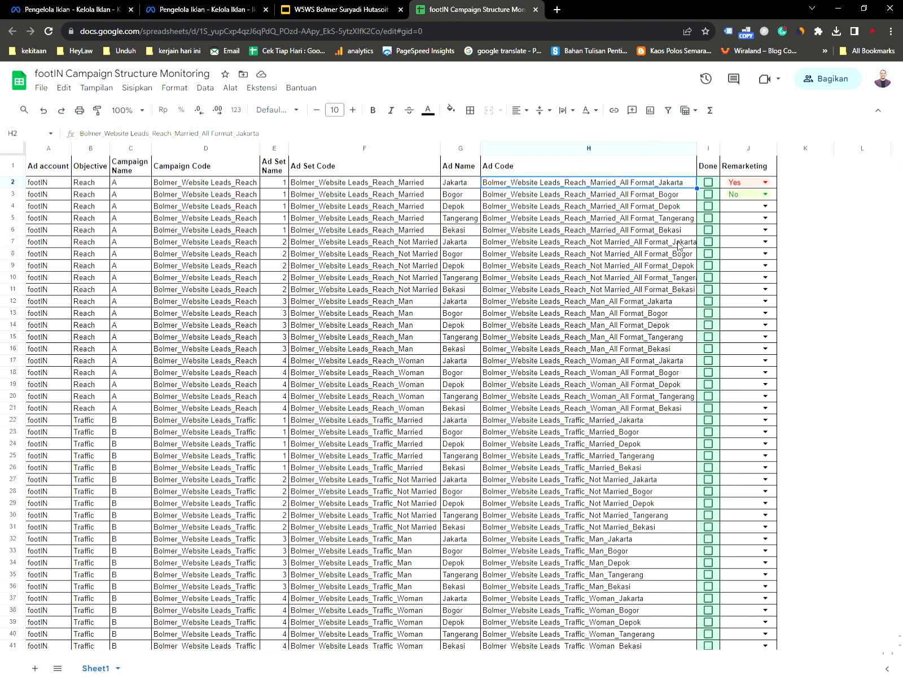
pyautogui.scroll(-6, 634, 294)
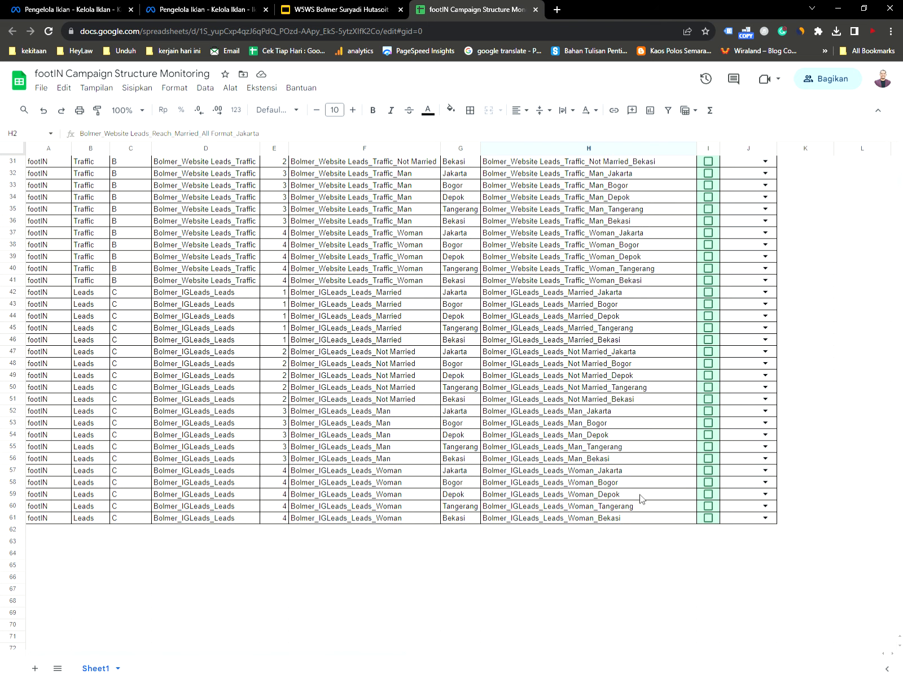
pyautogui.scroll(6, 642, 498)
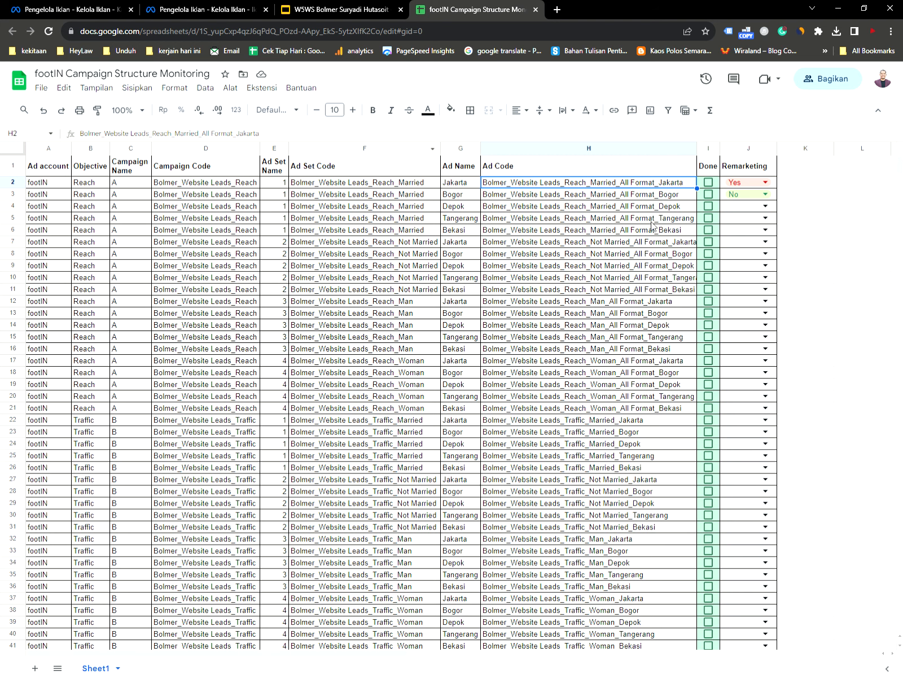
# Compare the ad set codes and ad codes of the Reach campaign across the Married, Not Married, Man and Woman rows
pyautogui.keyDown('shift'); pyautogui.click(648, 303); pyautogui.keyUp('shift')
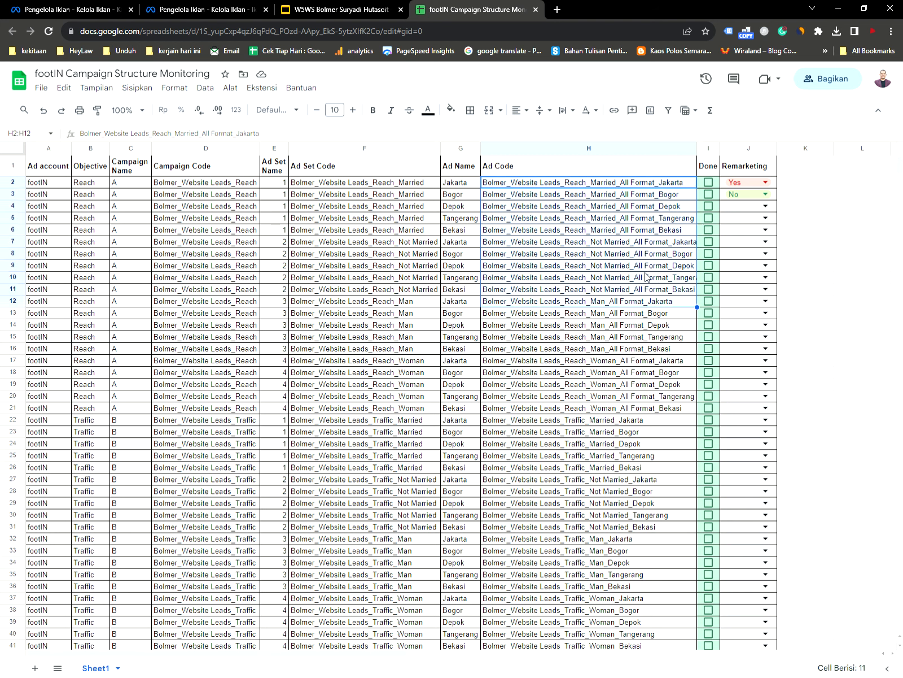
pyautogui.click(670, 313)
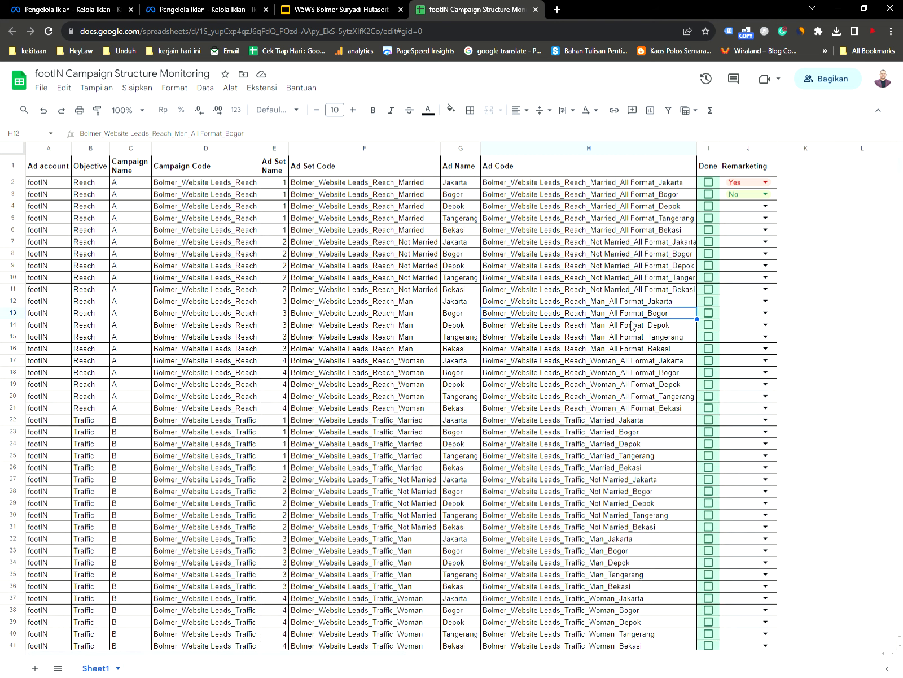
pyautogui.click(432, 265)
pyautogui.click(421, 303)
pyautogui.click(431, 373)
pyautogui.click(642, 317)
pyautogui.click(673, 388)
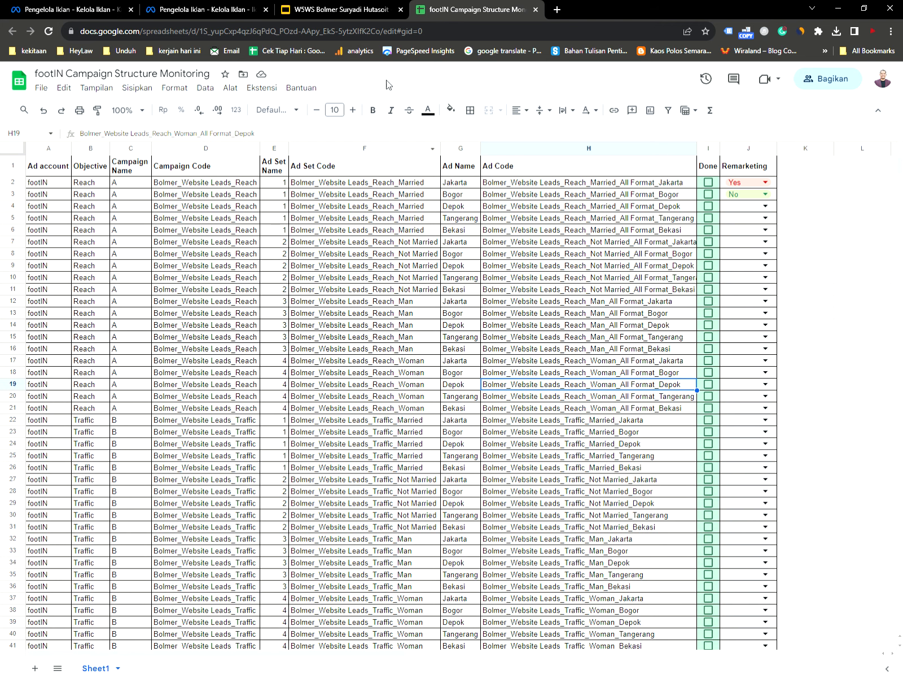
# Switch to Meta Ads Manager, choose Anggaran Harian as the Bolmer_Website Leads_Reach campaign's budget type, and review its budget, bid strategy and scheduling settings
pyautogui.click(87, 9)
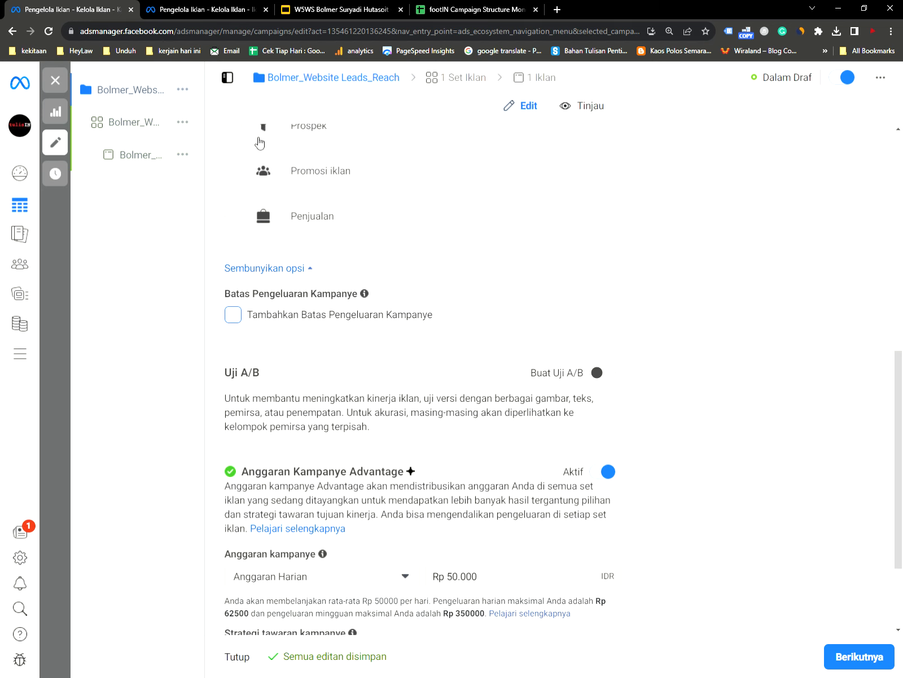
pyautogui.moveTo(185, 183)
pyautogui.scroll(-2, 395, 375)
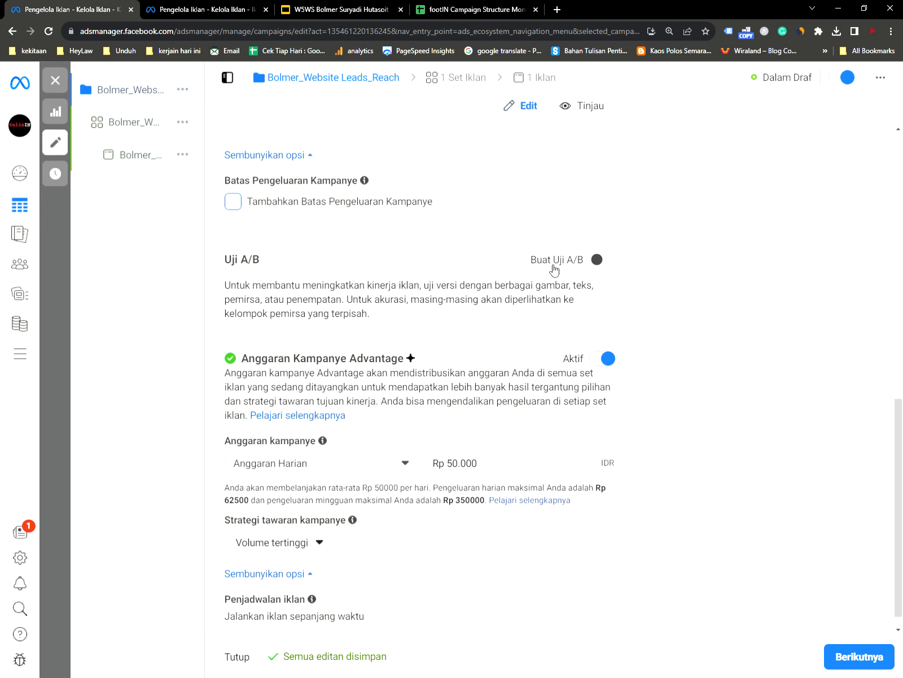
pyautogui.scroll(-1, 418, 306)
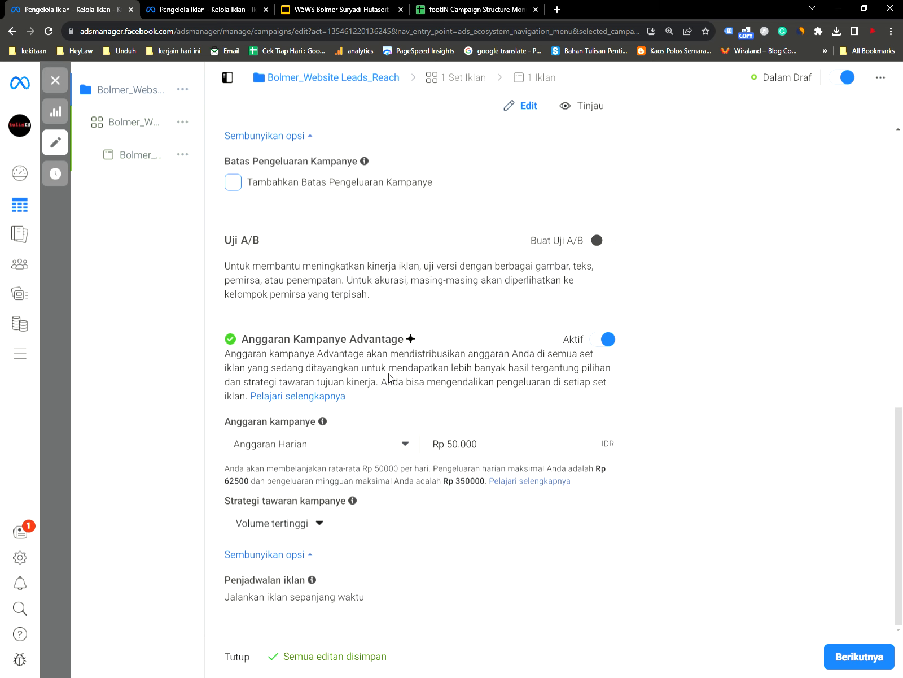
pyautogui.click(349, 445)
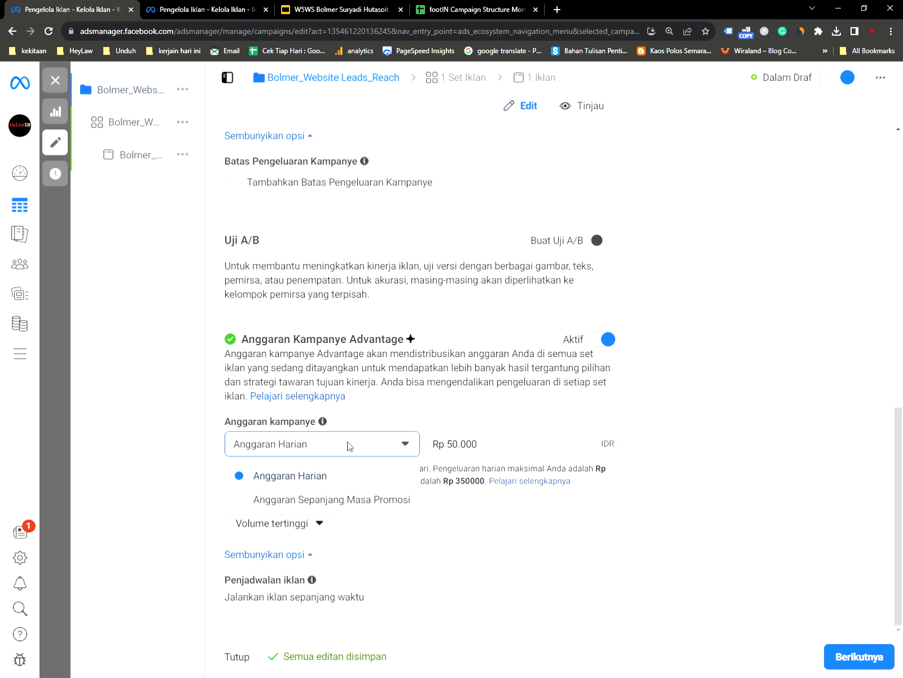
pyautogui.click(330, 477)
pyautogui.click(522, 447)
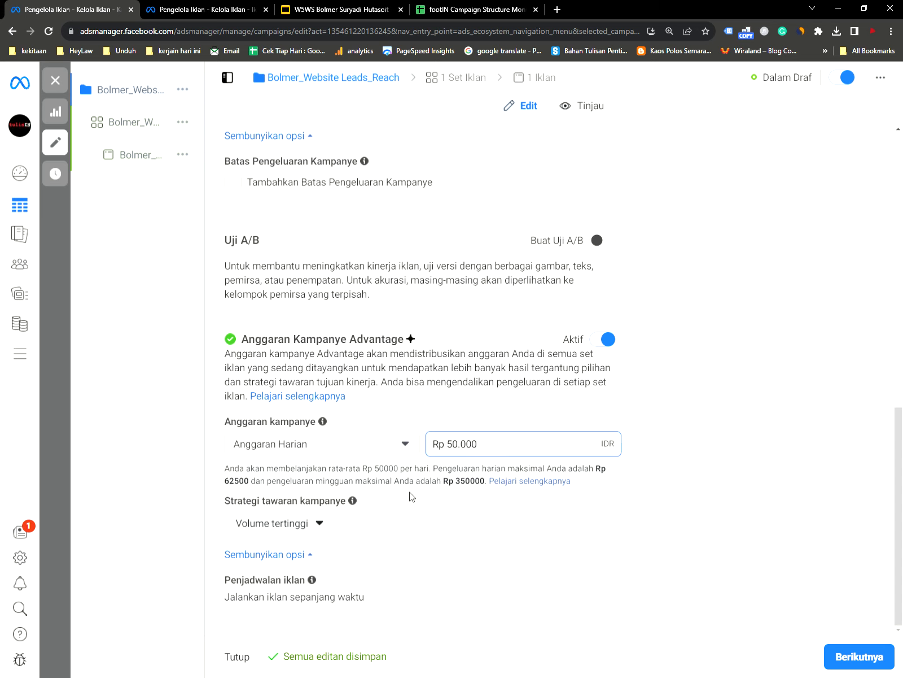
pyautogui.click(298, 530)
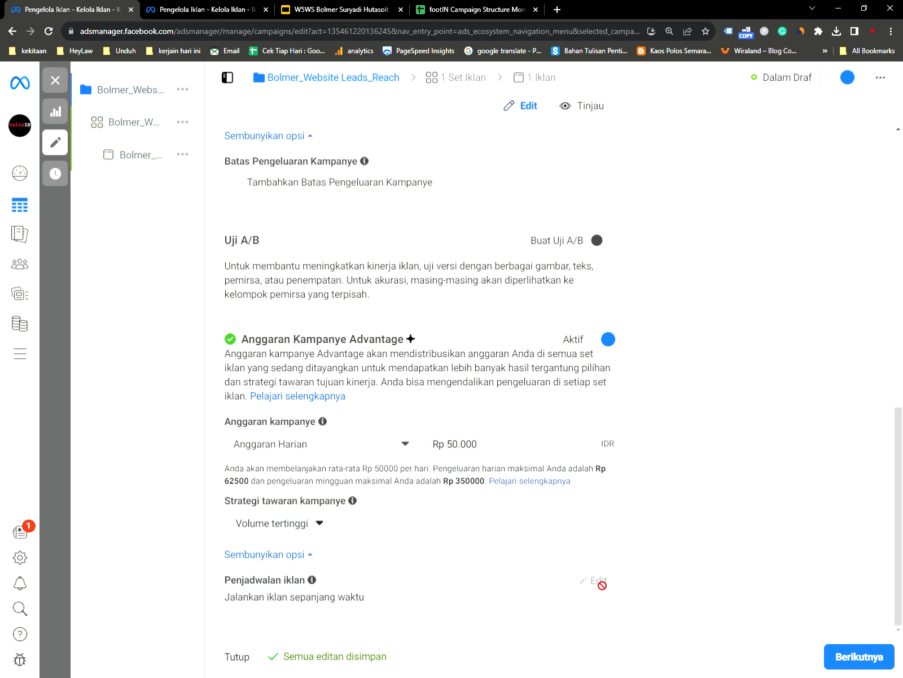
pyautogui.moveTo(601, 585)
# Proceed from the campaign settings to the Bolmer_Website Leads_Reach_Not Married ad set and review its name, especially the Not Married suffix
pyautogui.click(852, 655)
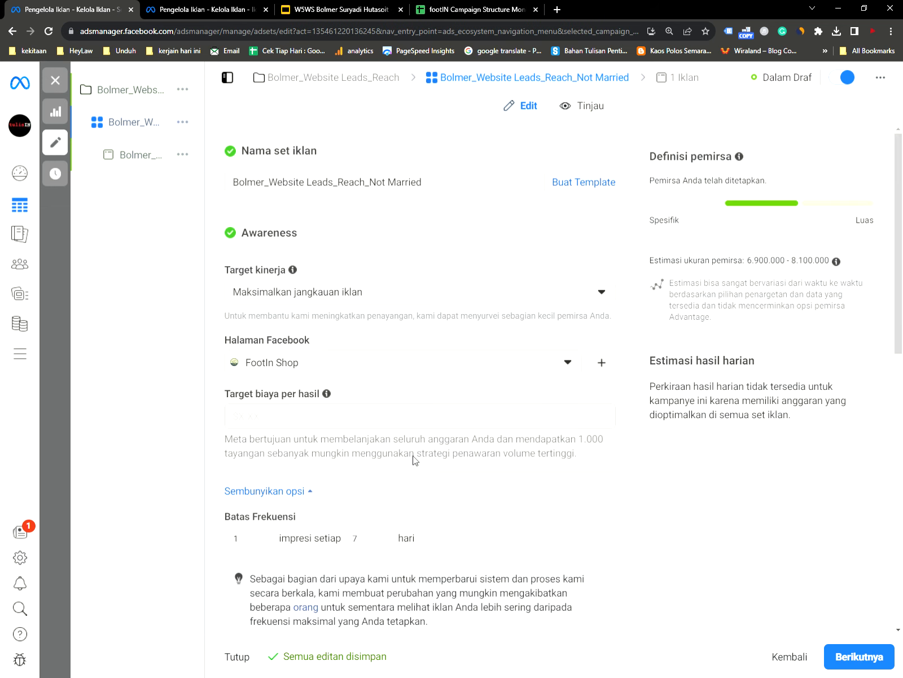
pyautogui.click(131, 96)
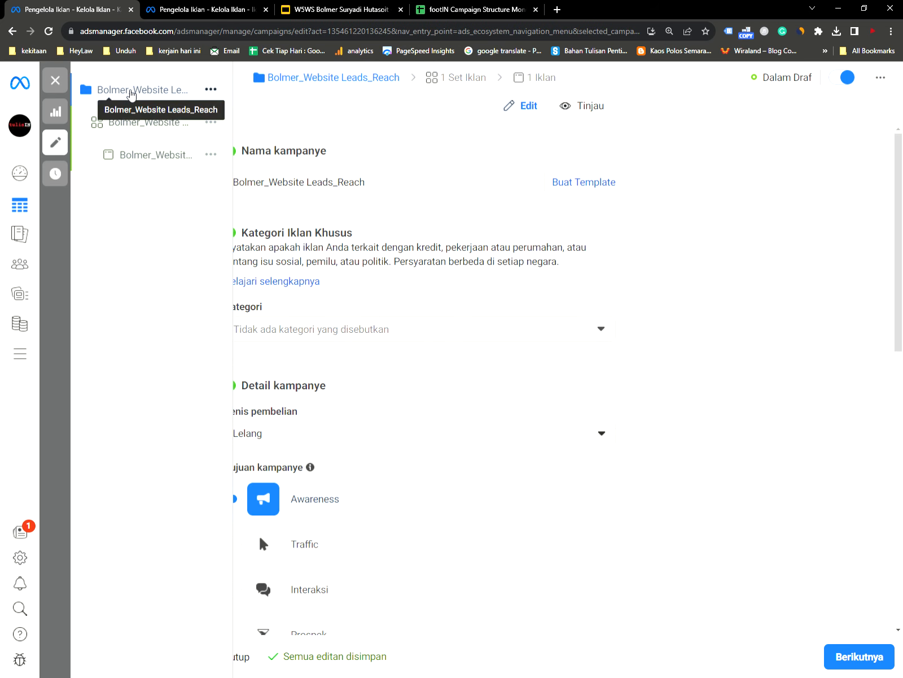
pyautogui.click(131, 121)
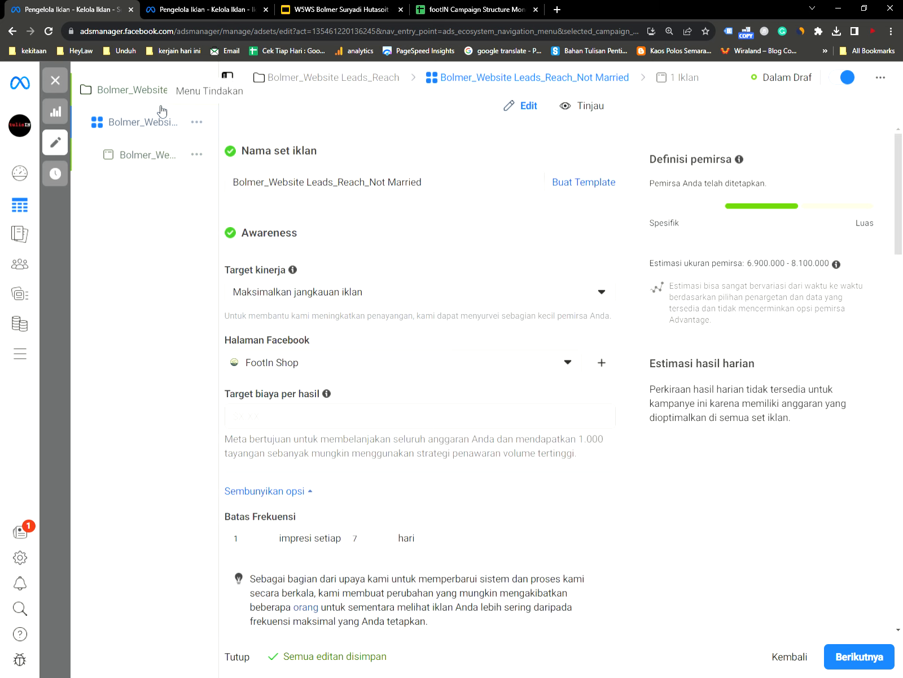
pyautogui.moveTo(233, 182); pyautogui.dragTo(477, 186)
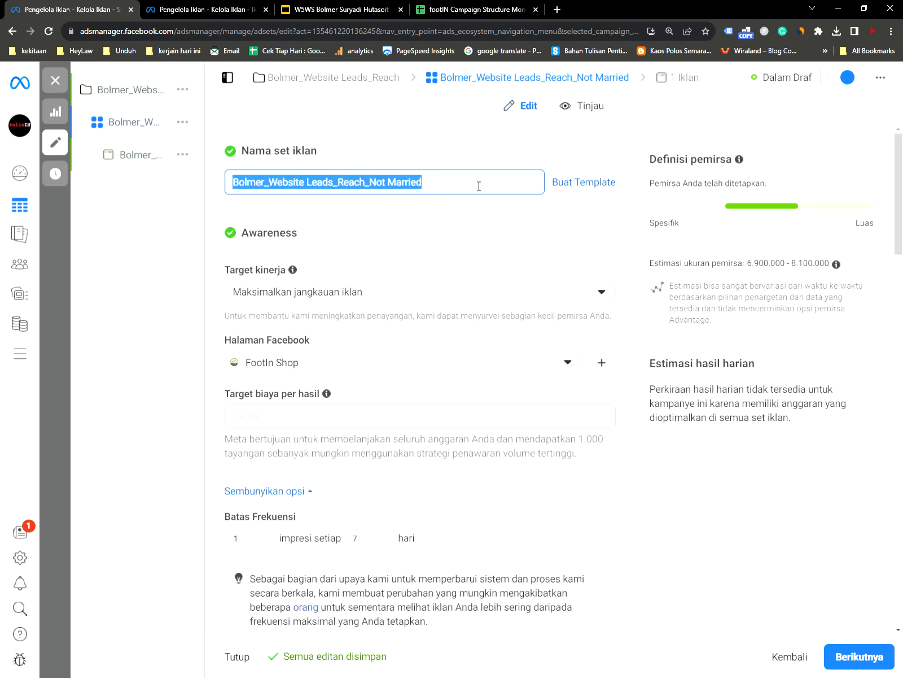
pyautogui.click(254, 186)
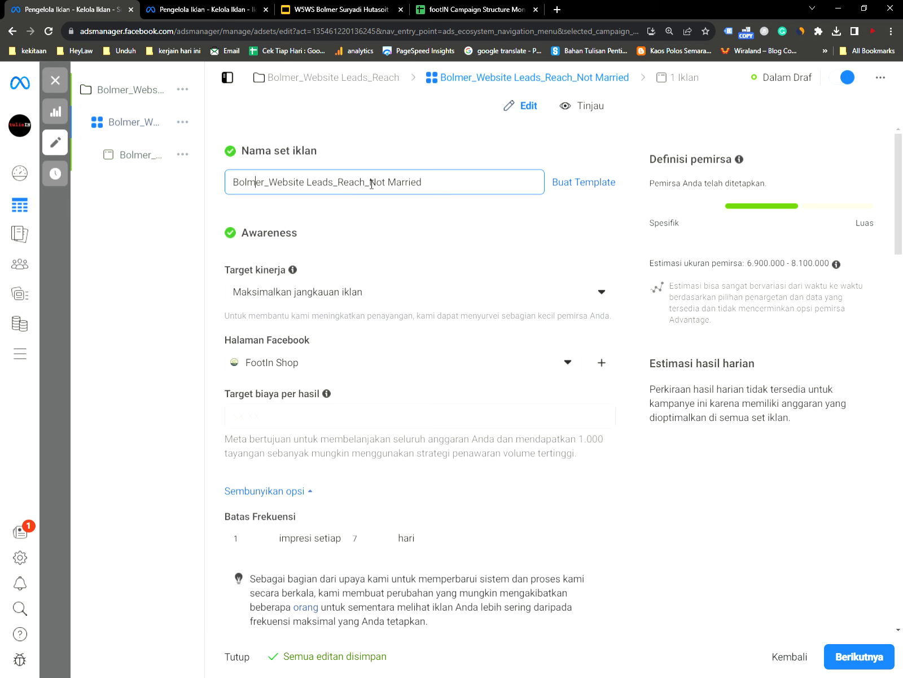
pyautogui.moveTo(369, 186); pyautogui.dragTo(443, 187)
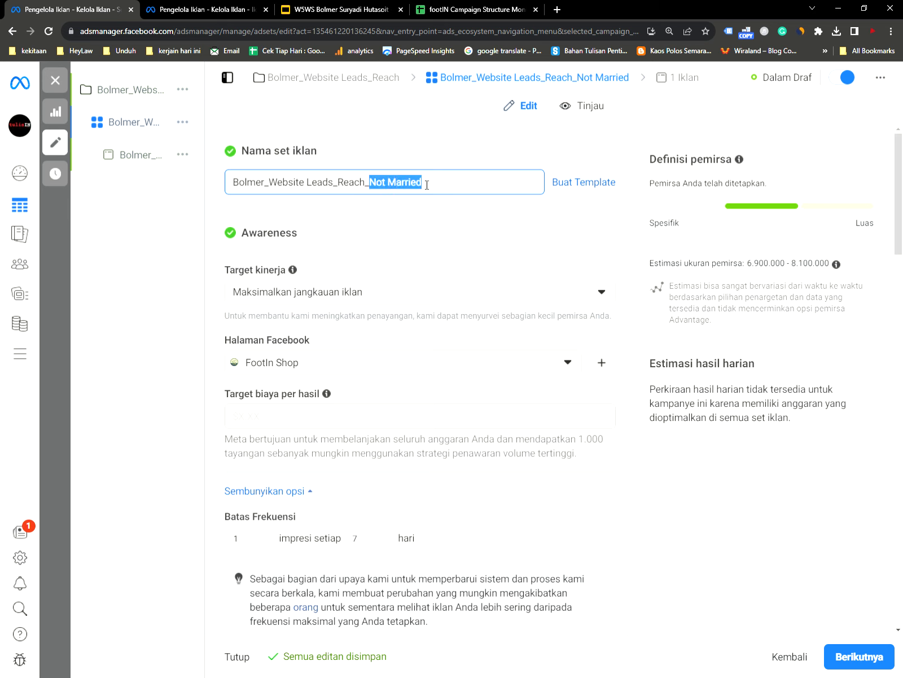
pyautogui.click(374, 185)
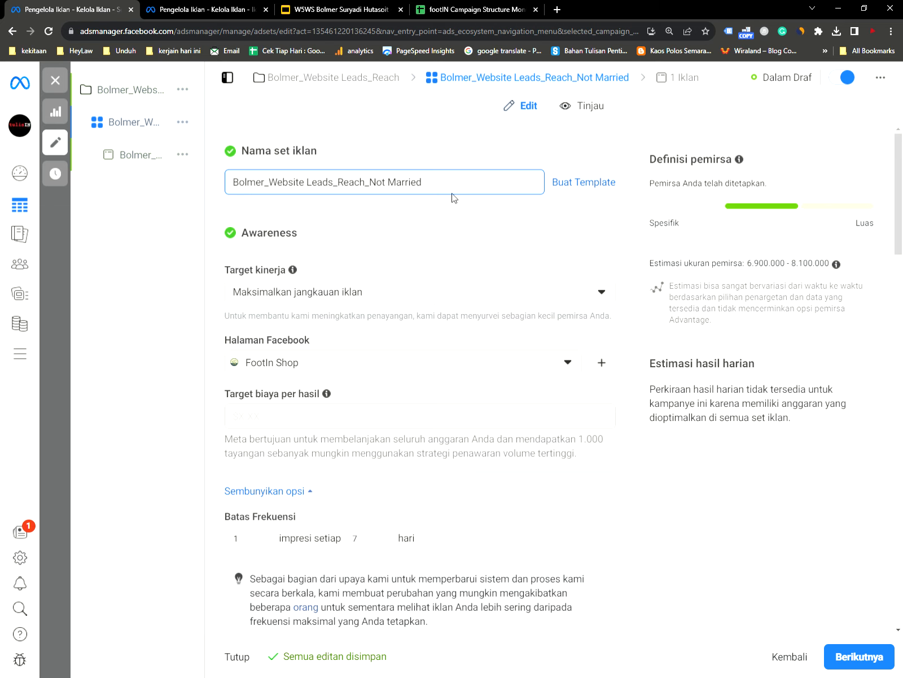
# Switch to the Google Slides deck and examine the Married and Not Married ad sets on the Campaign Structure A slide for Reach
pyautogui.click(351, 16)
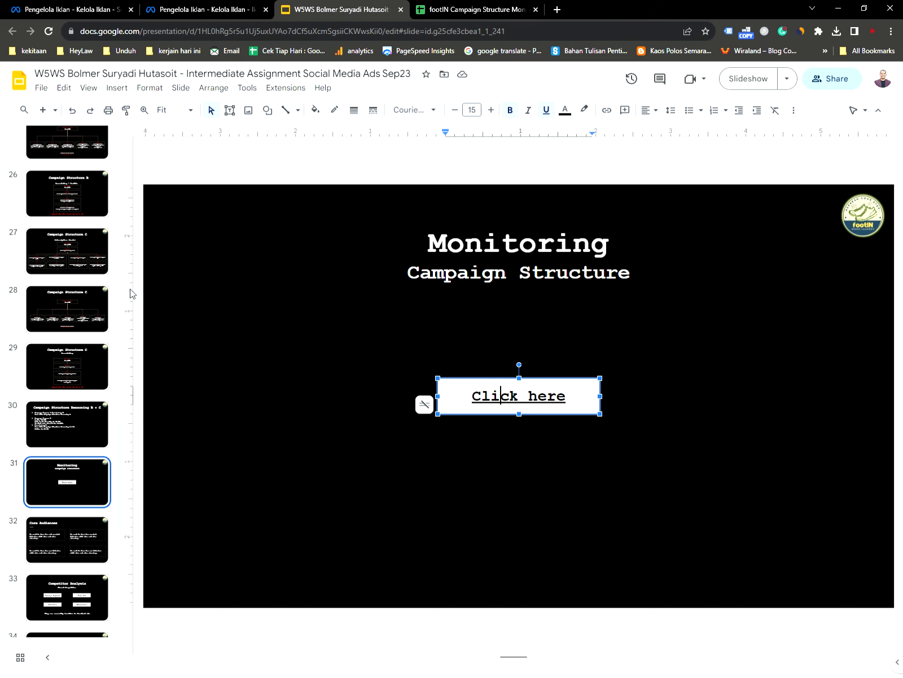
pyautogui.scroll(1, 67, 248)
pyautogui.click(80, 205)
pyautogui.scroll(4, 92, 245)
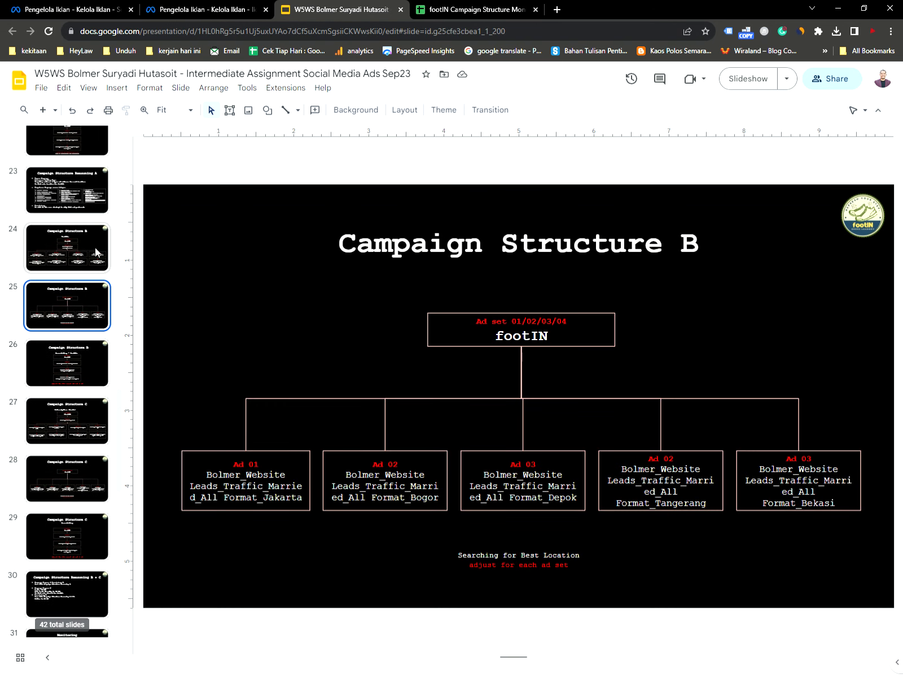
pyautogui.click(79, 248)
pyautogui.click(80, 191)
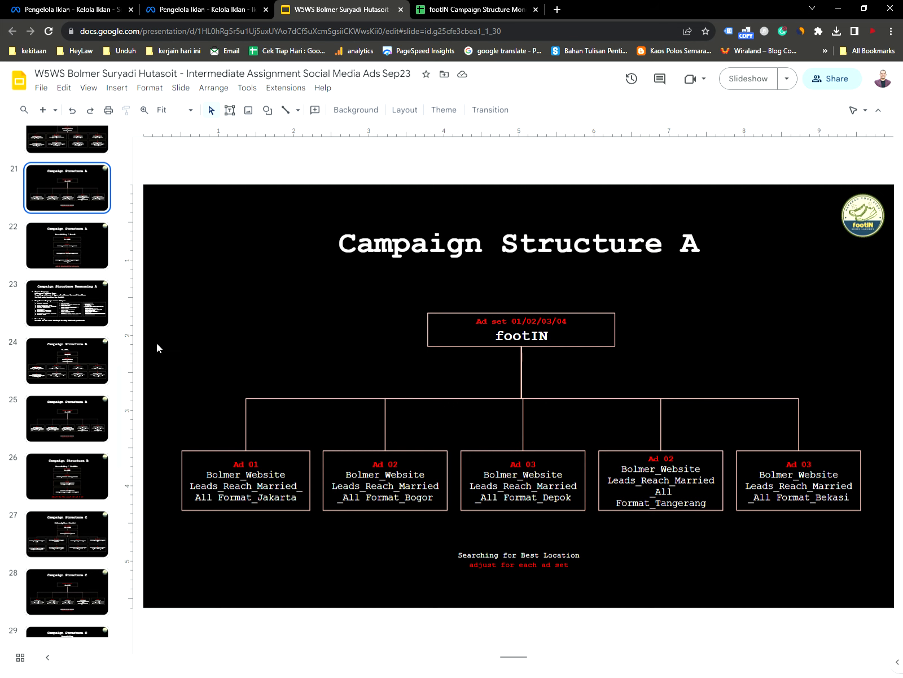
pyautogui.scroll(1, 81, 181)
pyautogui.click(81, 182)
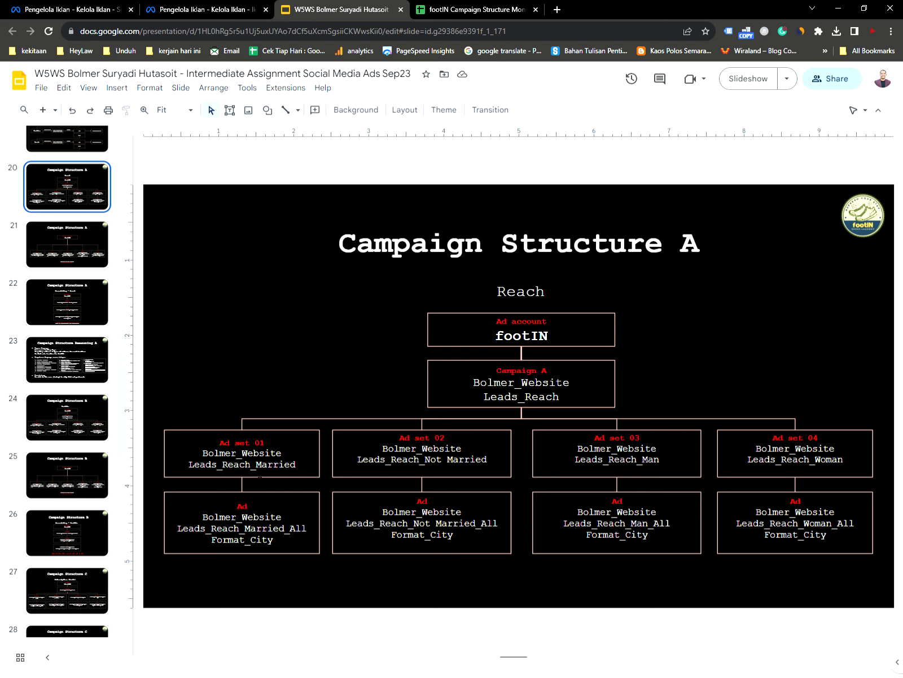
pyautogui.click(260, 477)
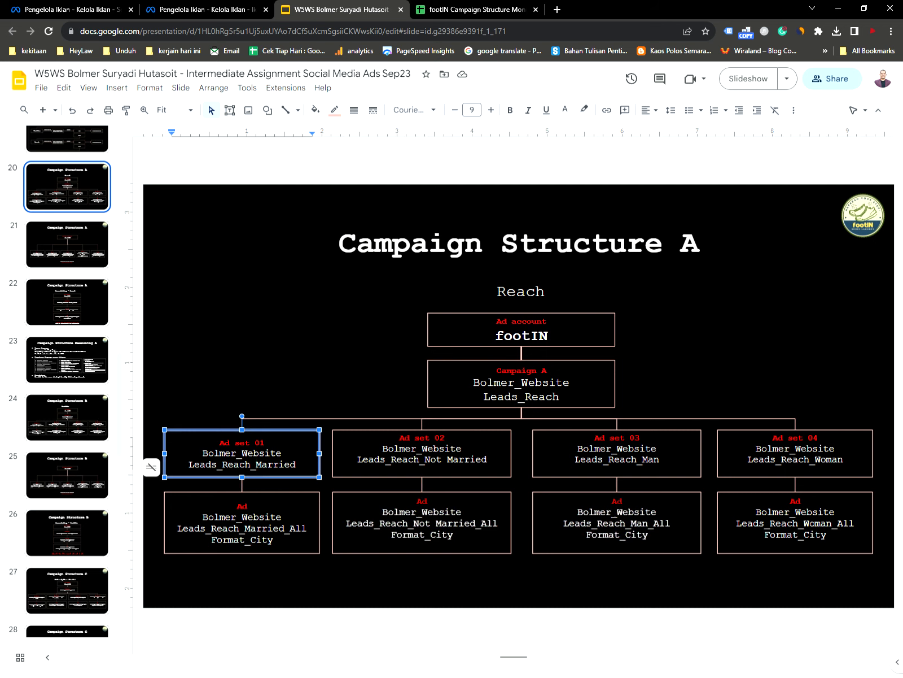
pyautogui.click(436, 459)
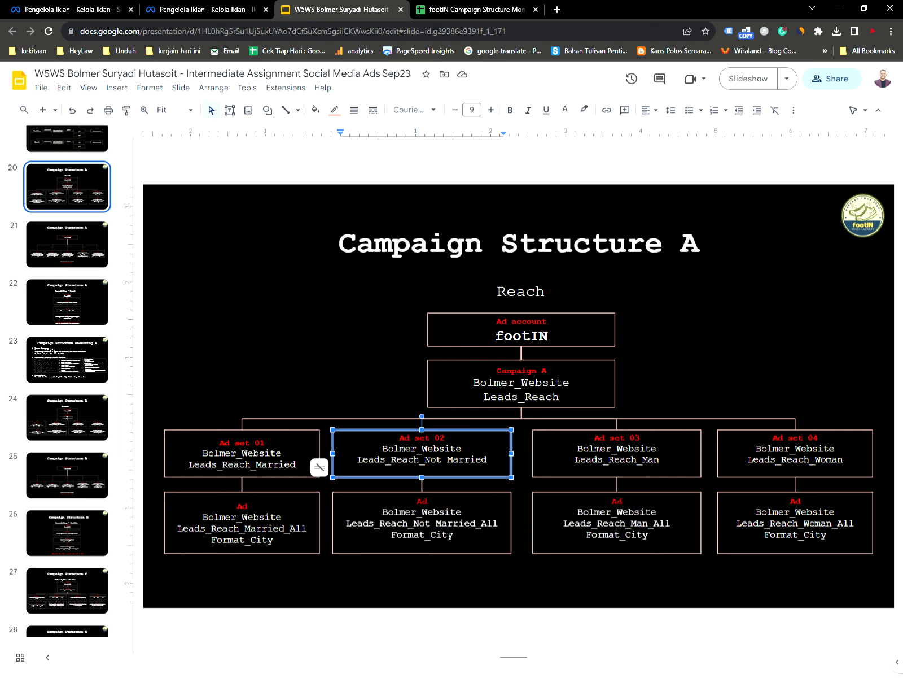
pyautogui.click(444, 535)
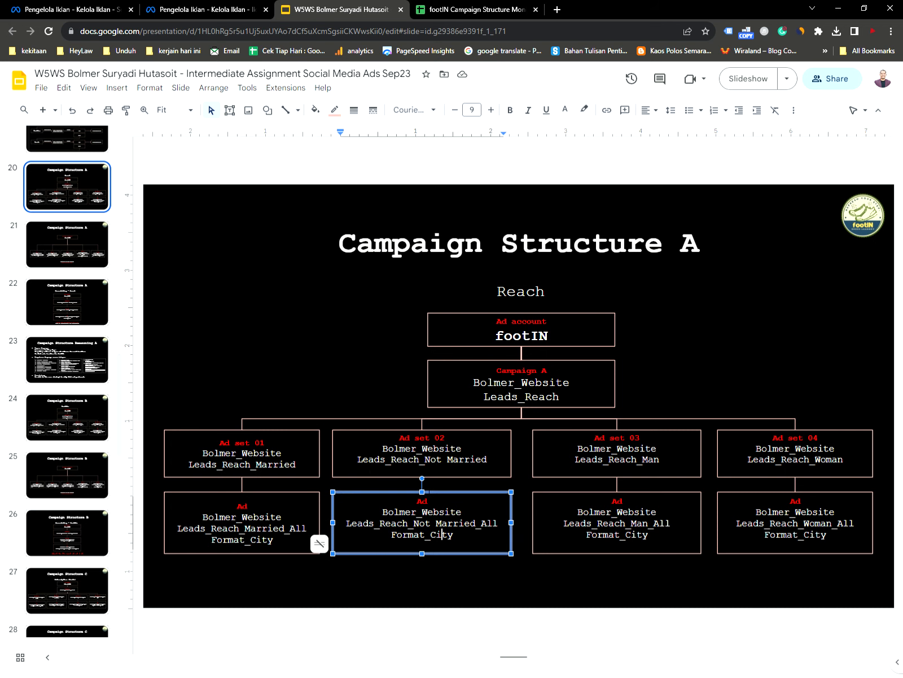
# Switch back to Meta Ads Manager and compare the ad set name's Not Married suffix with the Campaign Structure A slide
pyautogui.click(101, 16)
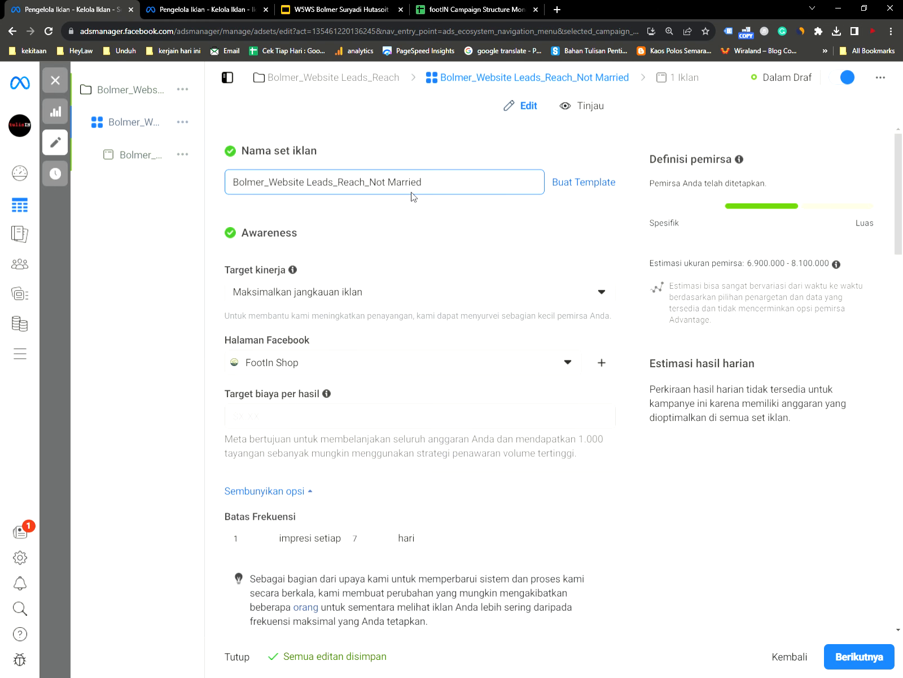
pyautogui.moveTo(370, 183); pyautogui.dragTo(439, 182)
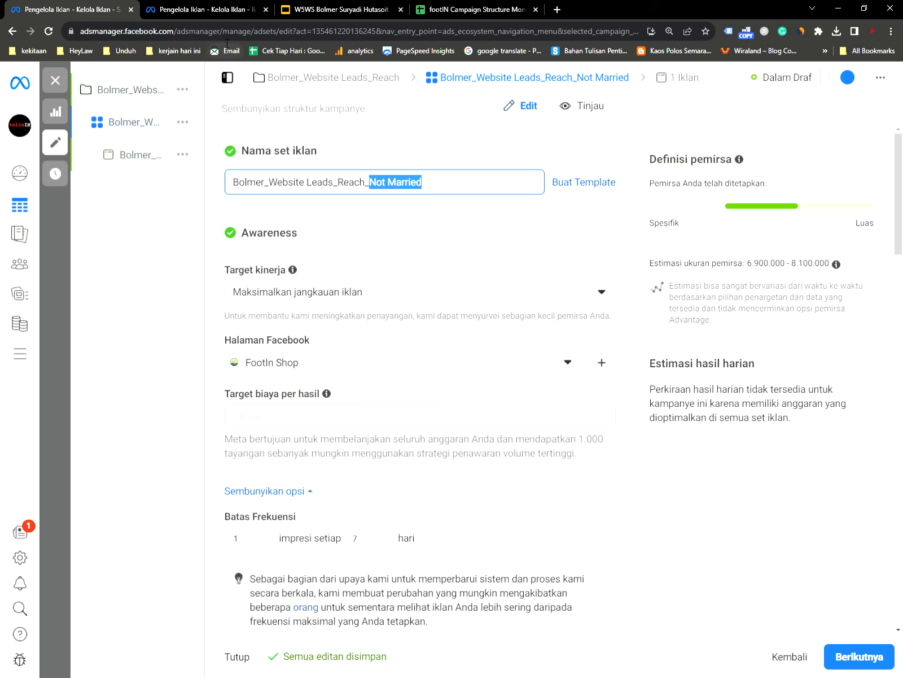
pyautogui.click(217, 12)
pyautogui.click(317, 12)
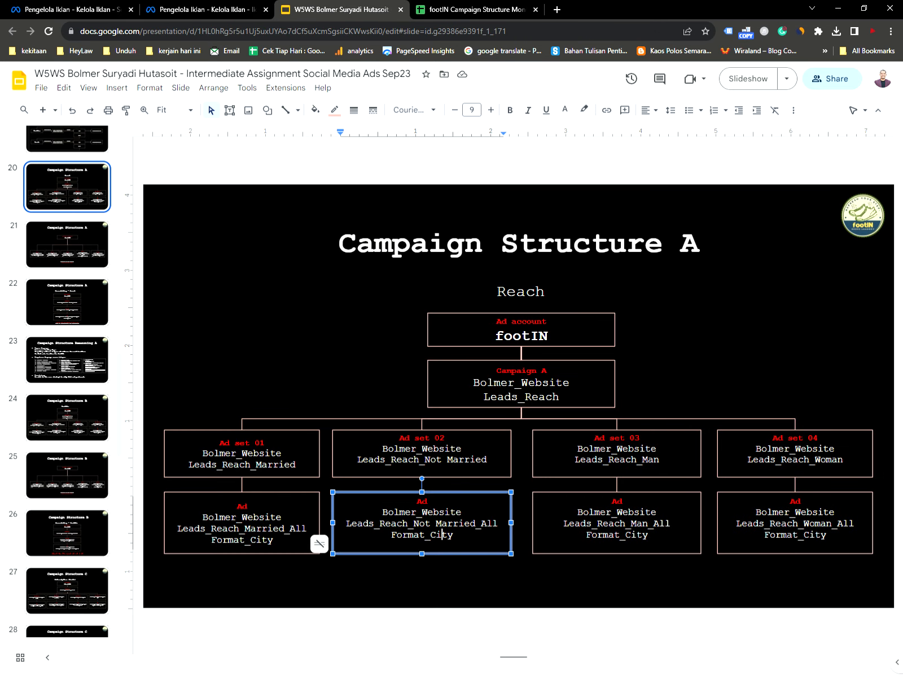
pyautogui.click(16, 10)
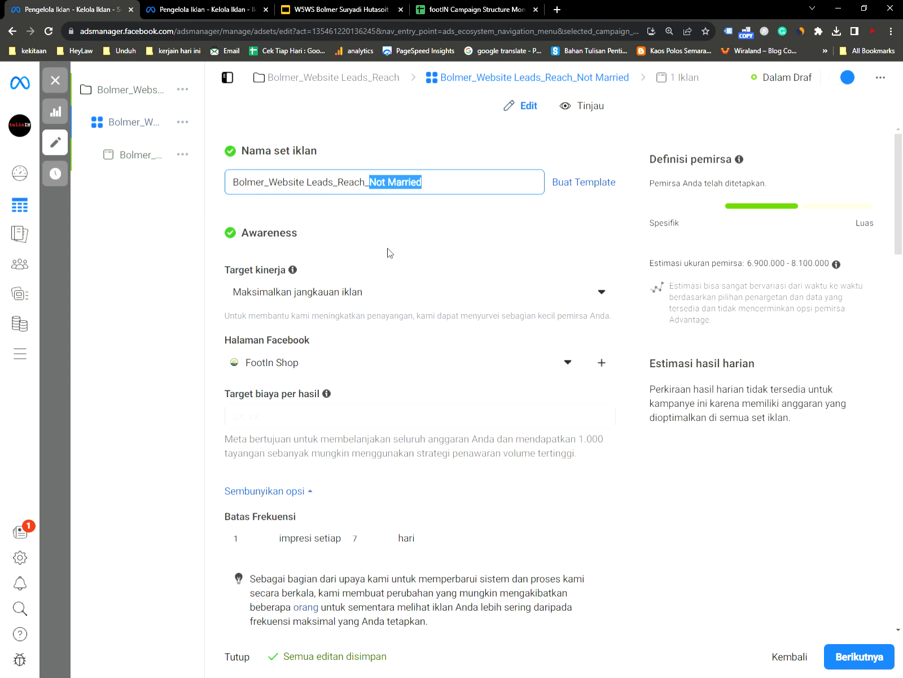
# Check the full Bolmer_Website Leads_Reach_Not Married ad set name and examine the available Target kinerja options
pyautogui.click(208, 218)
pyautogui.moveTo(441, 188); pyautogui.dragTo(239, 184)
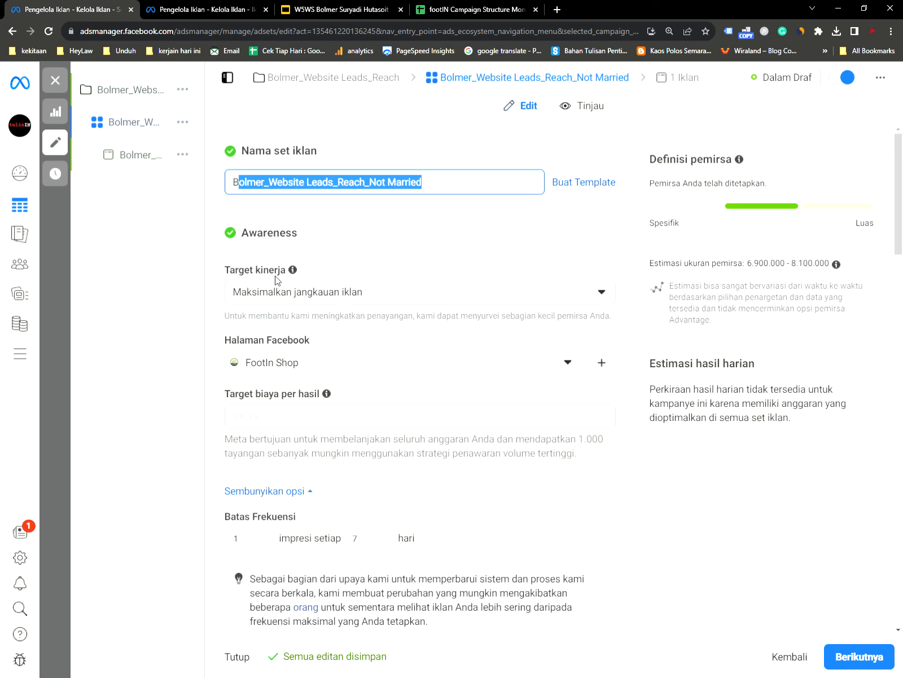
pyautogui.click(284, 291)
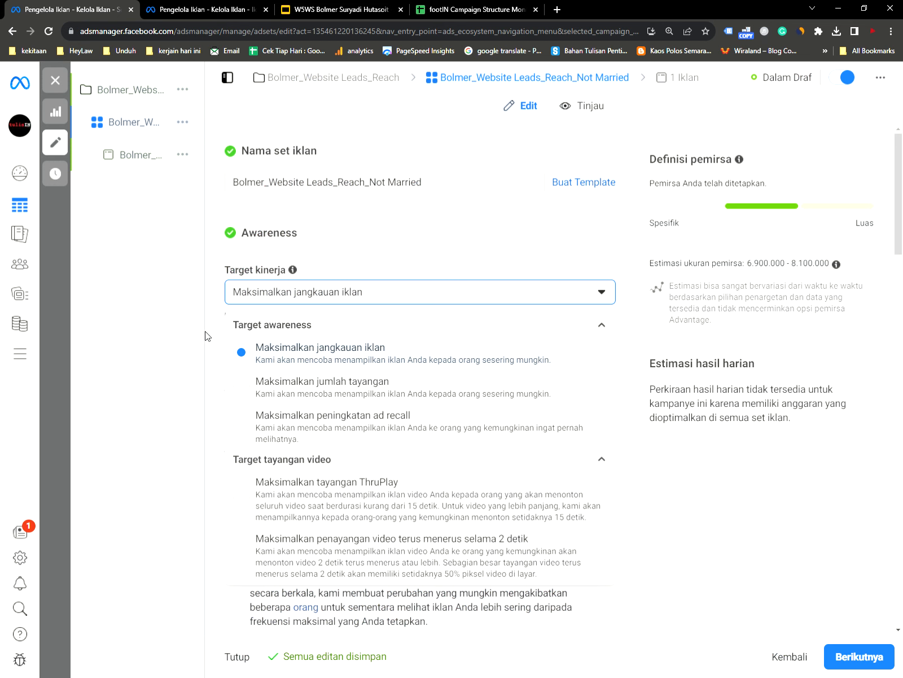
pyautogui.click(365, 241)
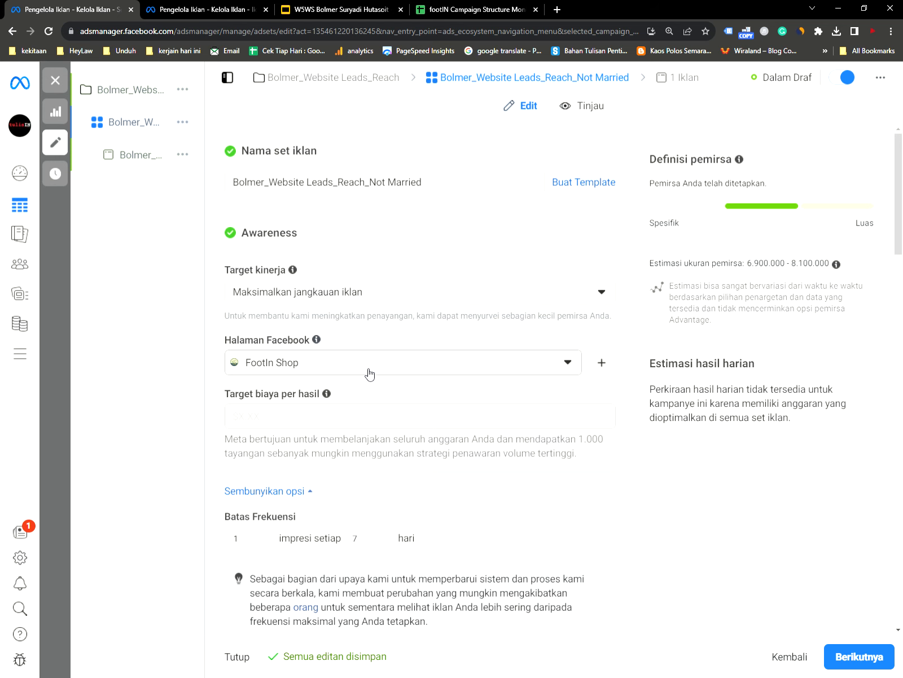
# Review the ad set's frequency cap, dynamic creative, and start and end schedule settings down to Kontrol pemirsa
pyautogui.scroll(-3, 379, 396)
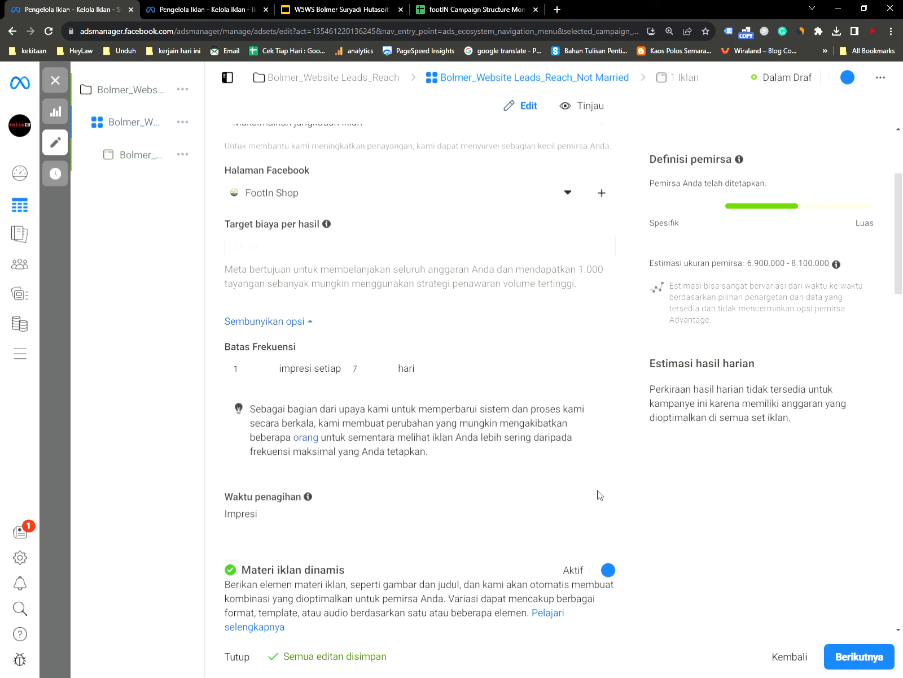
pyautogui.scroll(-4, 536, 468)
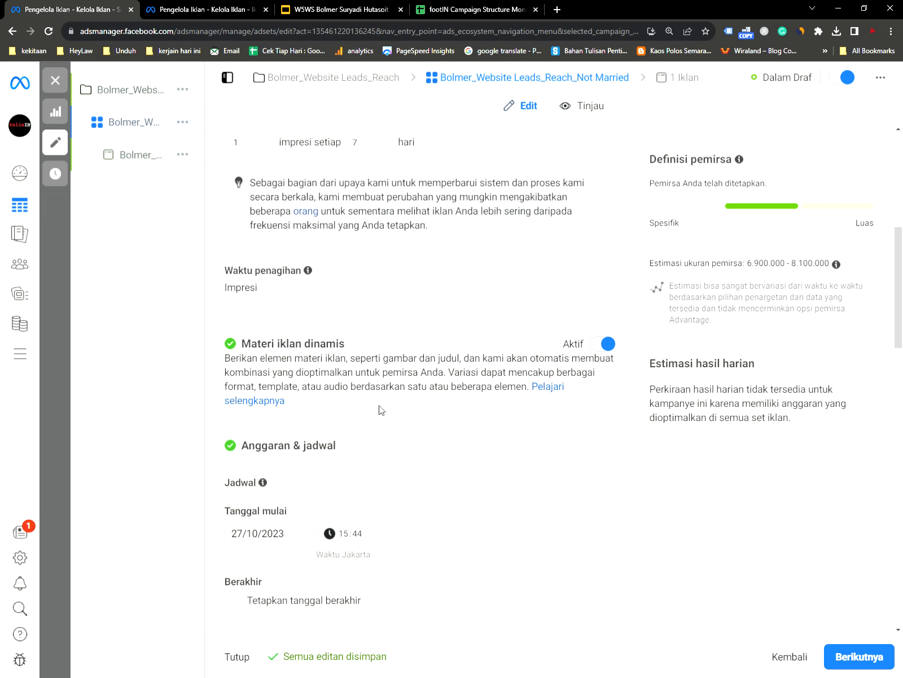
pyautogui.scroll(-3, 418, 320)
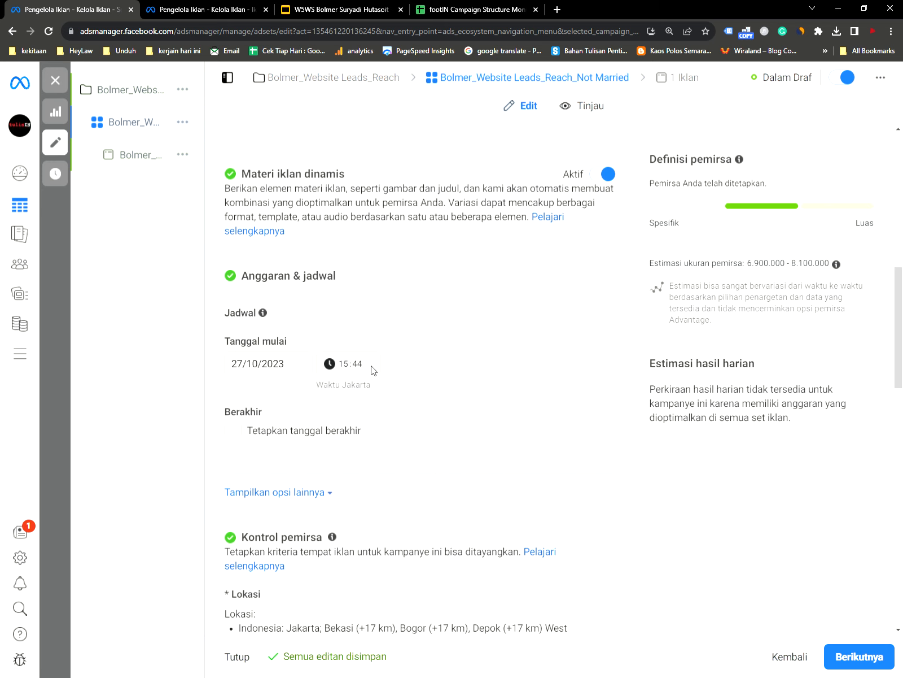
pyautogui.click(348, 370)
pyautogui.click(421, 373)
pyautogui.scroll(-1, 420, 376)
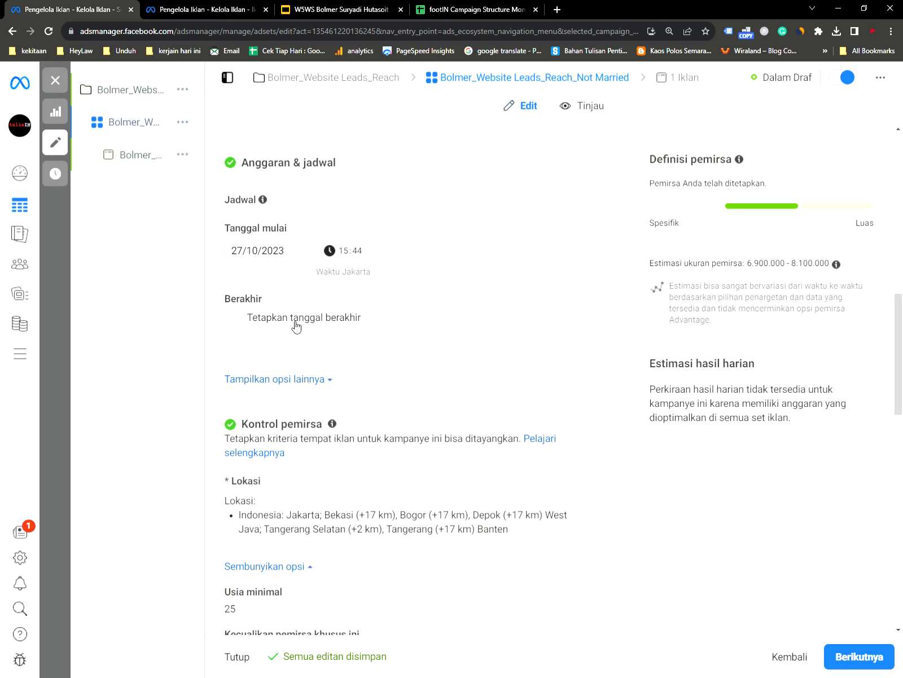
pyautogui.scroll(-3, 395, 322)
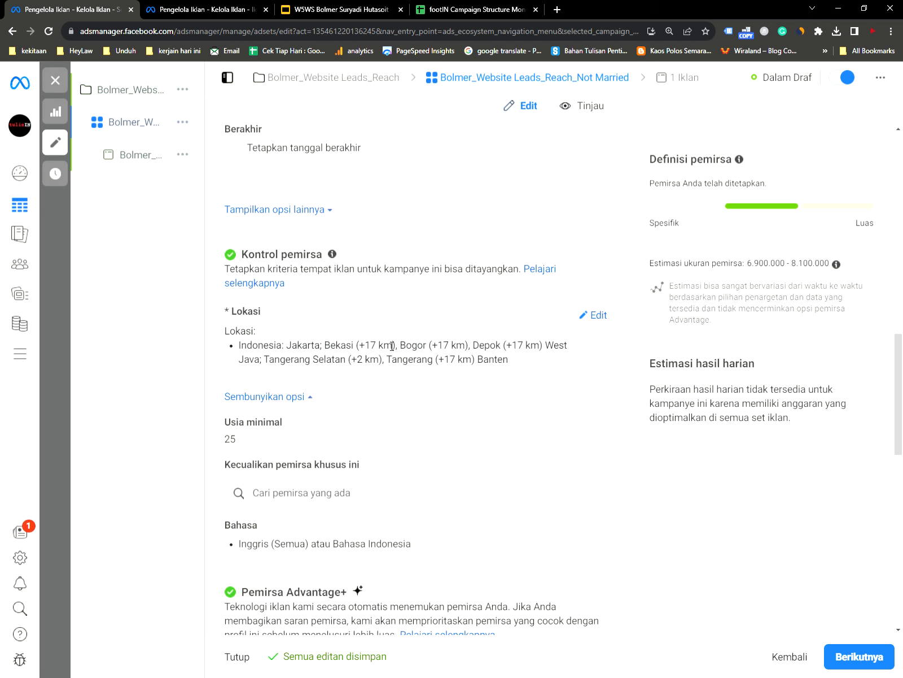
# Enable the ad set spending limit, inspect its Harian Minimal and Harian Maksimal fields, and disable the limit again
pyautogui.click(299, 210)
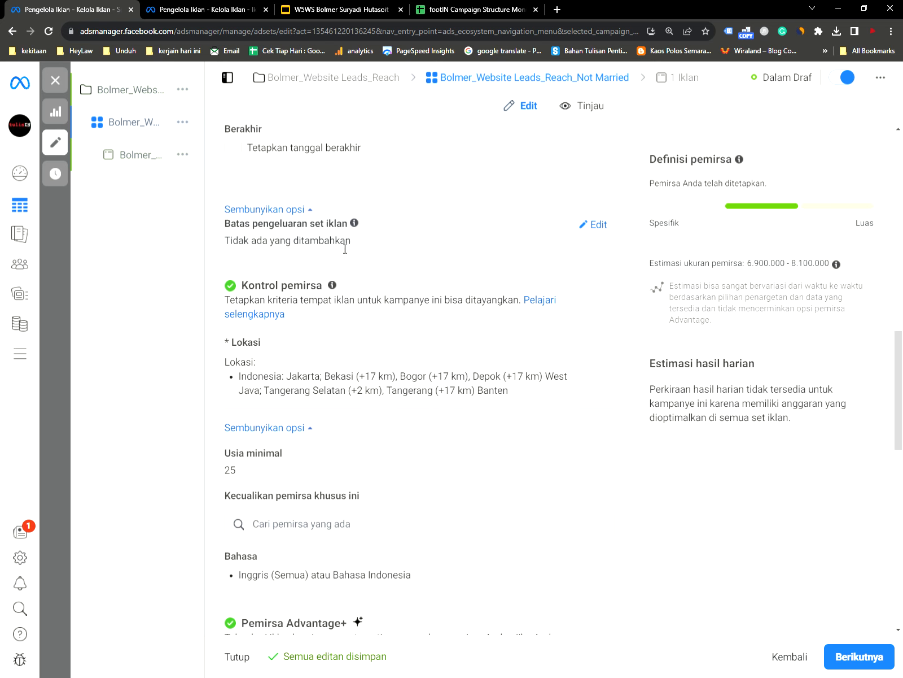
pyautogui.click(588, 226)
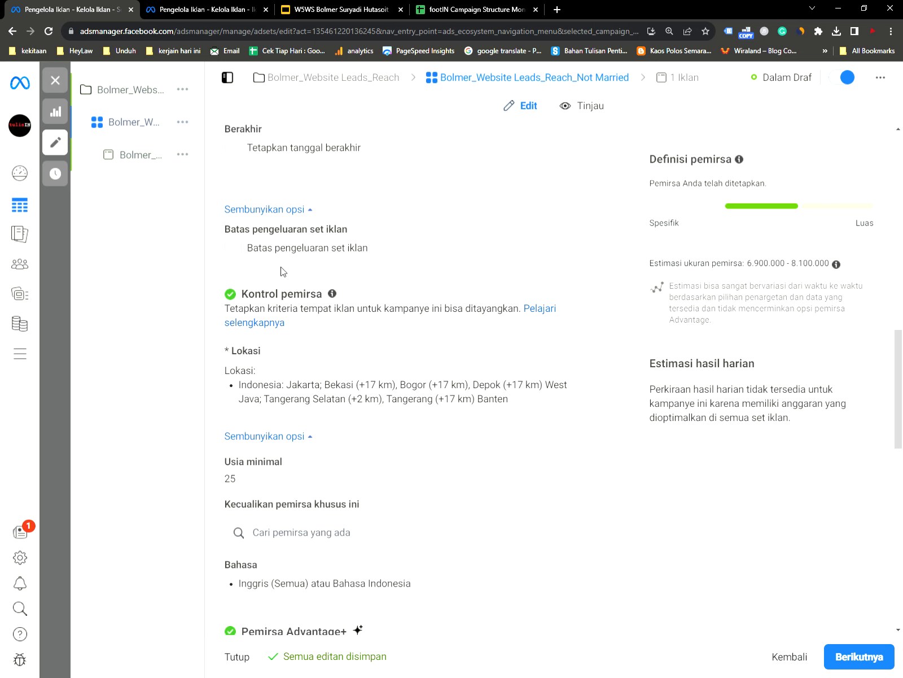
pyautogui.click(236, 250)
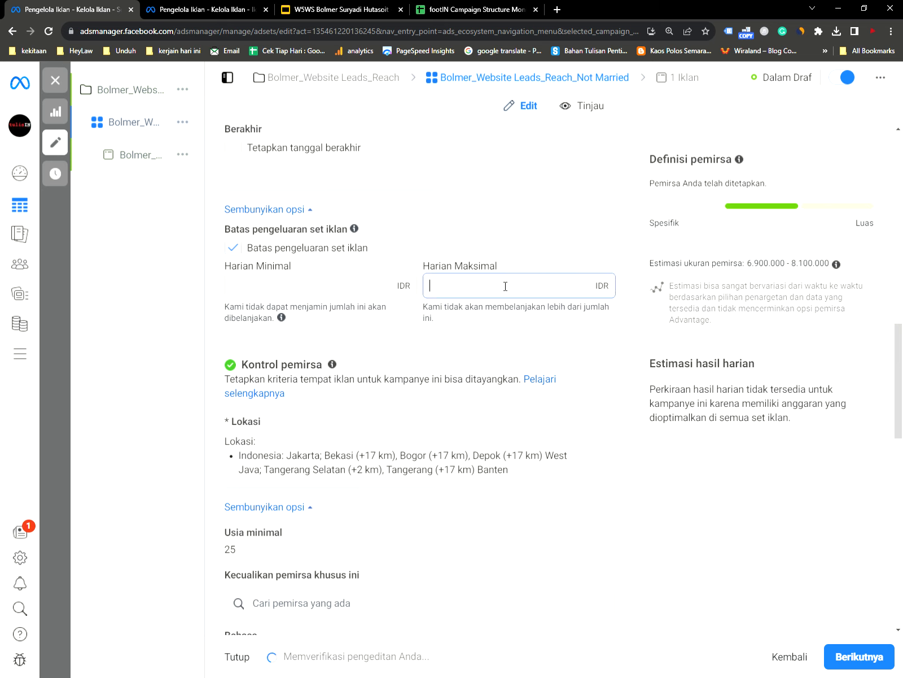
pyautogui.click(275, 289)
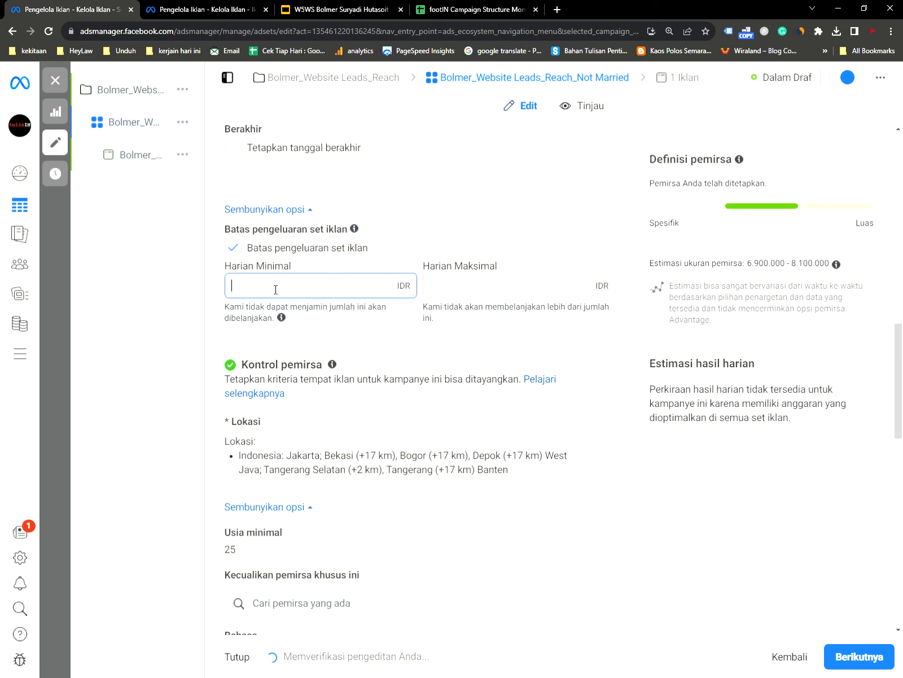
pyautogui.click(453, 290)
pyautogui.click(232, 248)
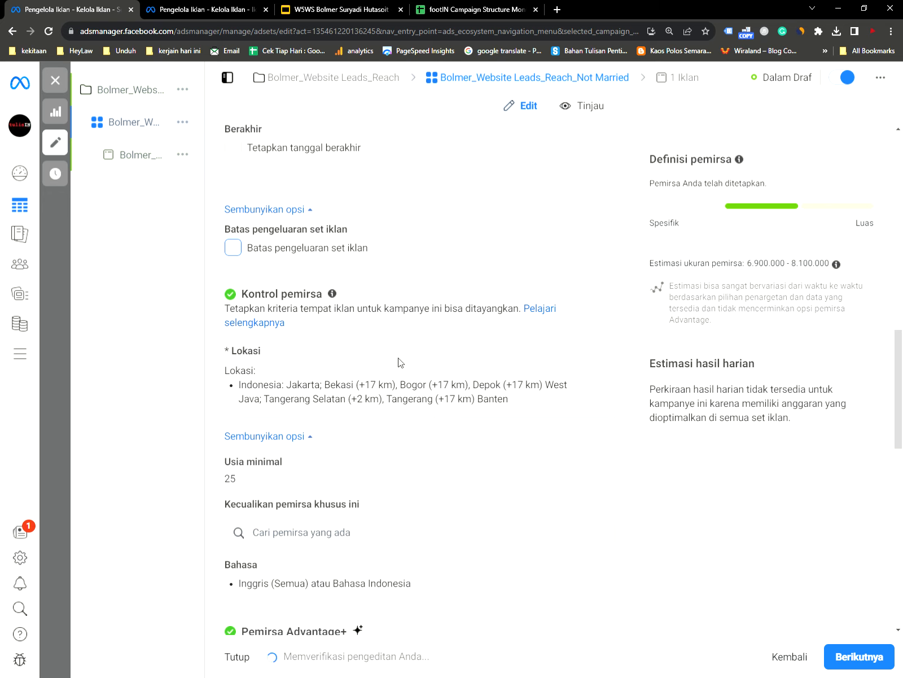
# Switch to the Google Slides deck and look through the slides before Campaign Structure A
pyautogui.moveTo(595, 364)
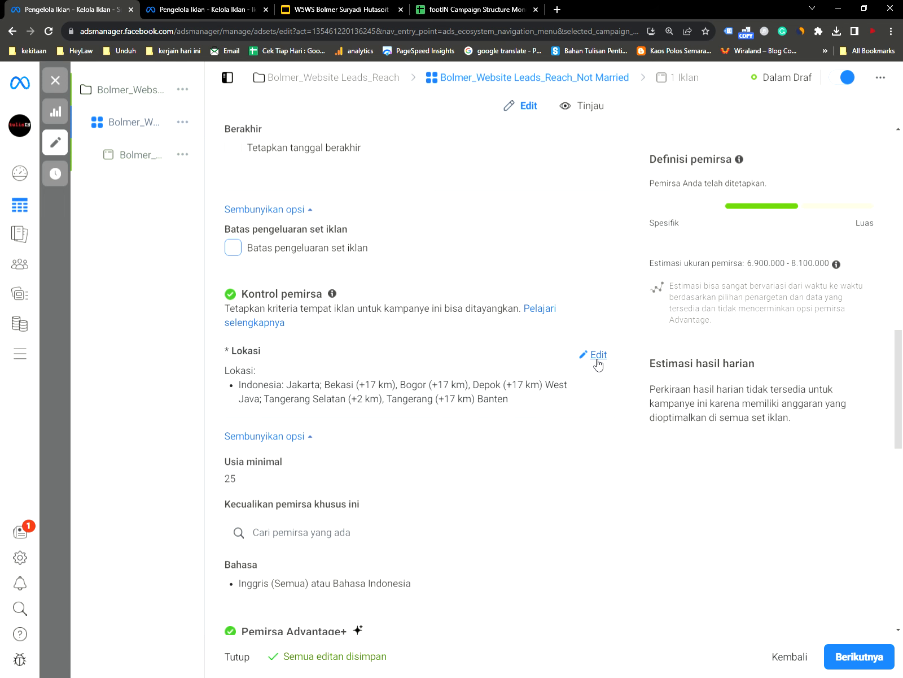
pyautogui.click(341, 9)
pyautogui.scroll(10, 60, 292)
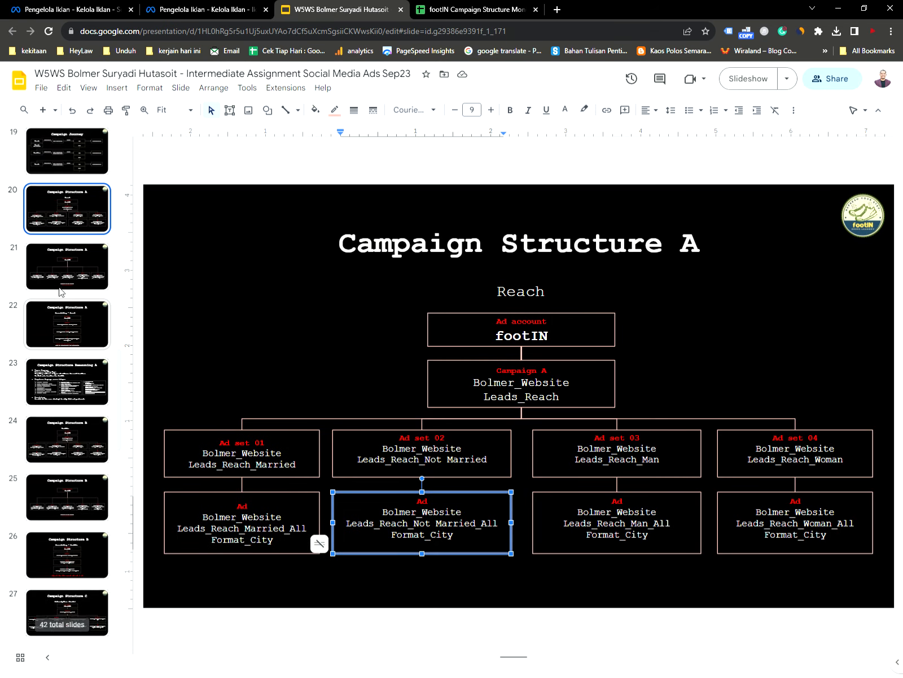
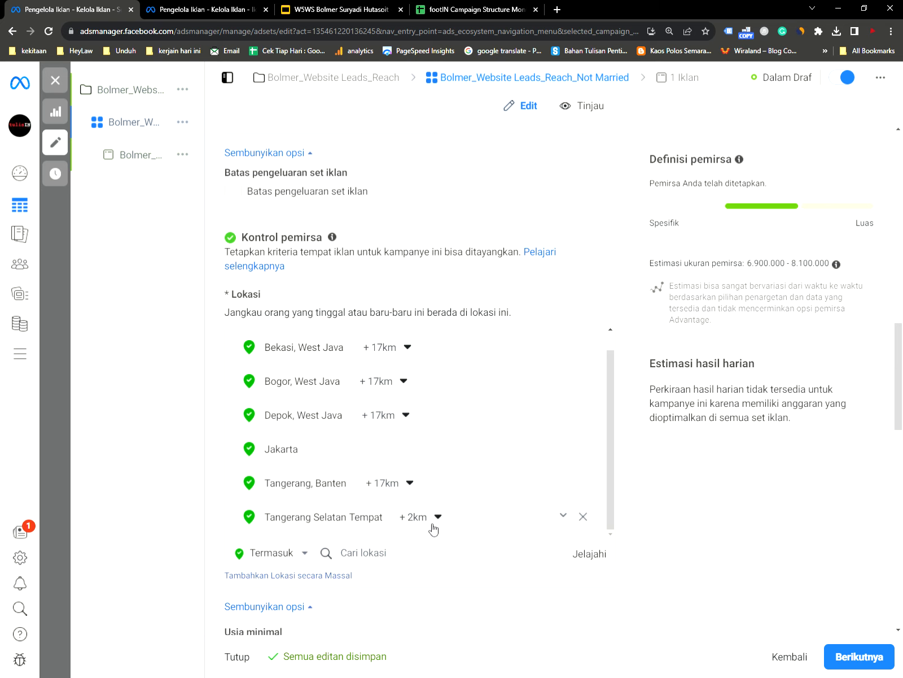
# In Meta Ads Manager, review the ad set's targeted locations, minimum age, language and Pemirsa Advantage+ settings
pyautogui.scroll(-2, 463, 559)
pyautogui.scroll(-2, 251, 534)
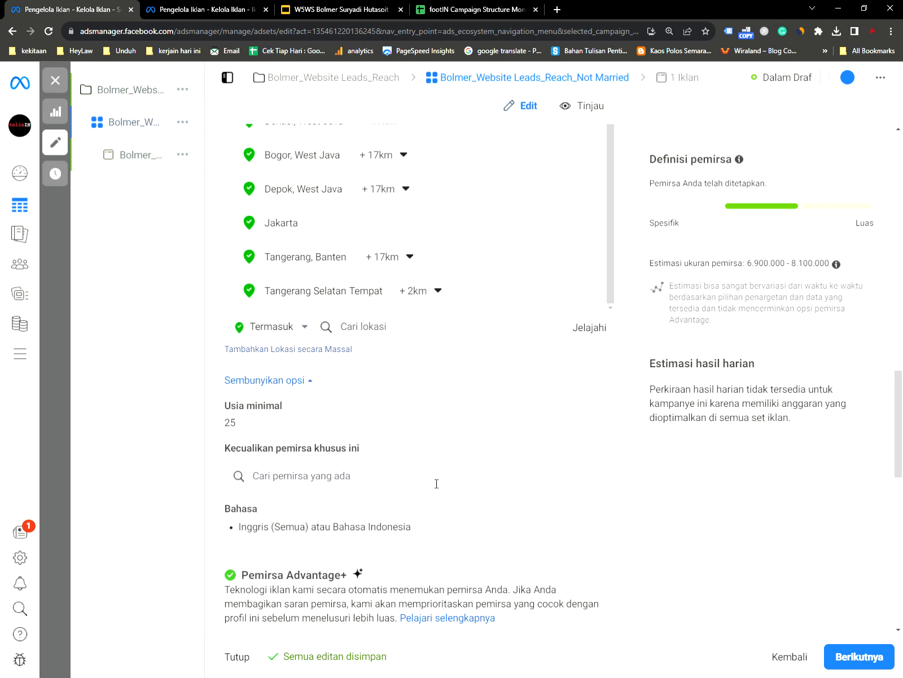
pyautogui.click(595, 406)
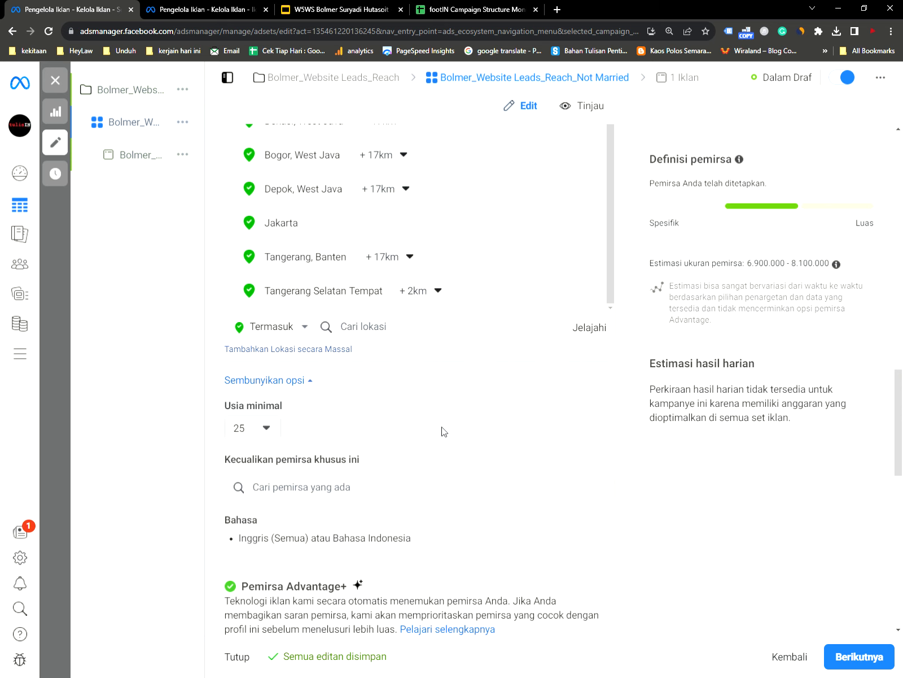
pyautogui.scroll(-4, 454, 417)
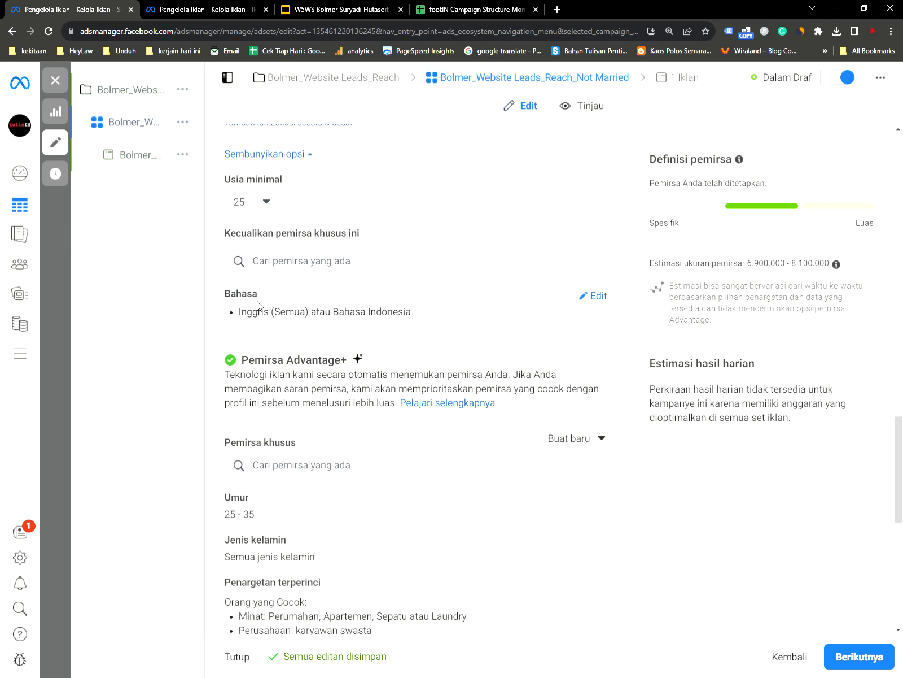
pyautogui.scroll(-4, 343, 361)
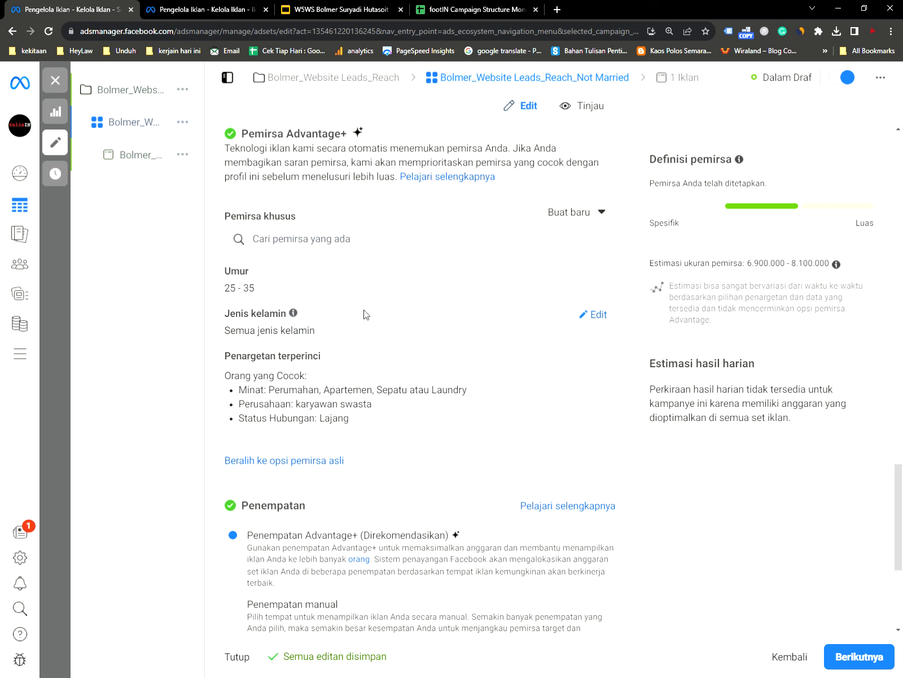
# Open the gender and detailed targeting settings and examine the gender options and the relationship status, employer and interest entries
pyautogui.click(595, 316)
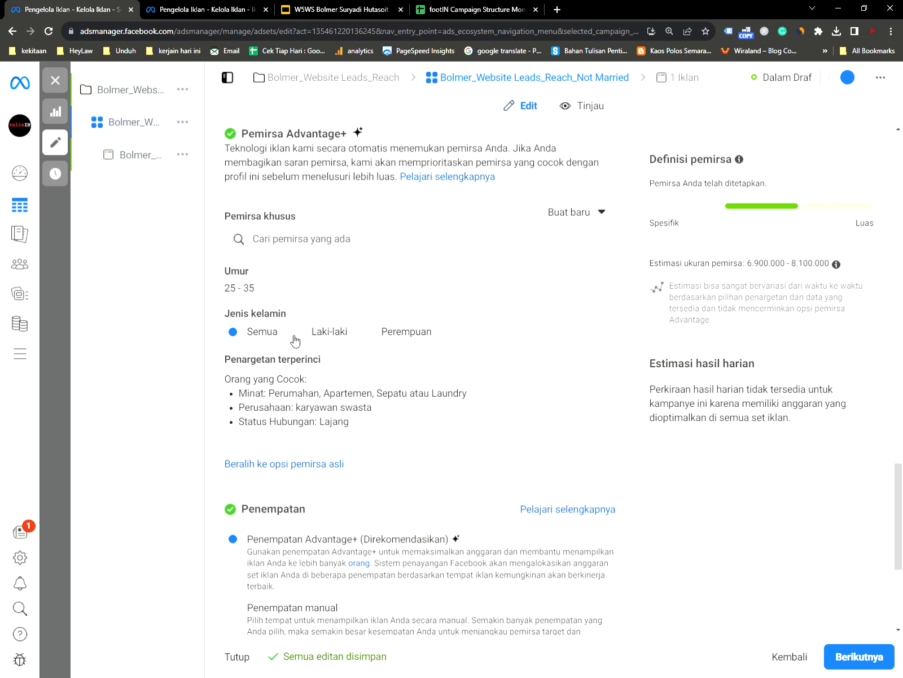
pyautogui.moveTo(317, 367)
pyautogui.click(600, 367)
pyautogui.moveTo(282, 425)
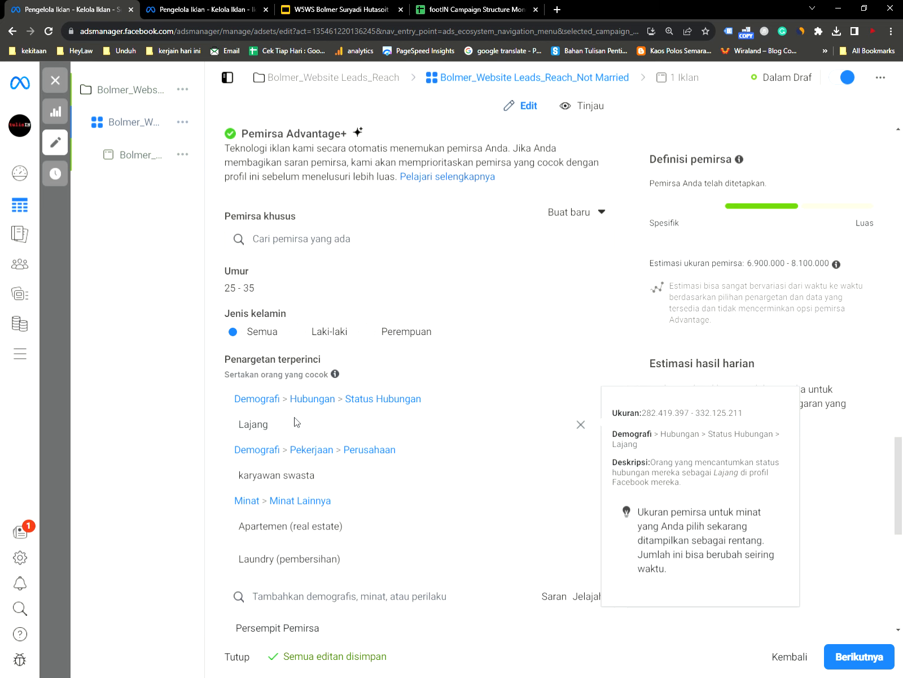
pyautogui.scroll(-1, 298, 423)
pyautogui.scroll(1, 299, 428)
pyautogui.moveTo(353, 479)
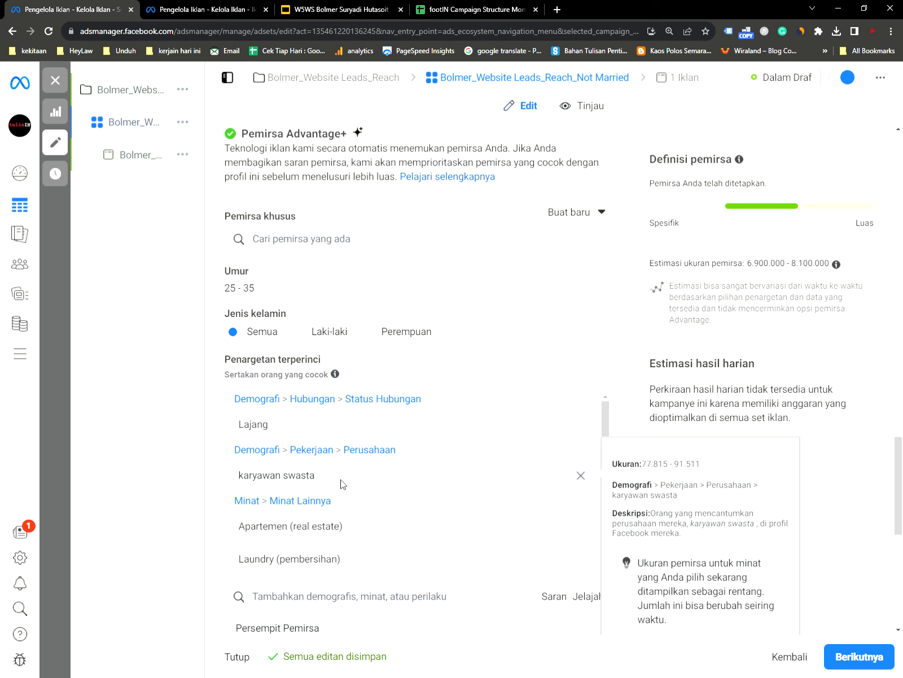
pyautogui.scroll(-2, 341, 483)
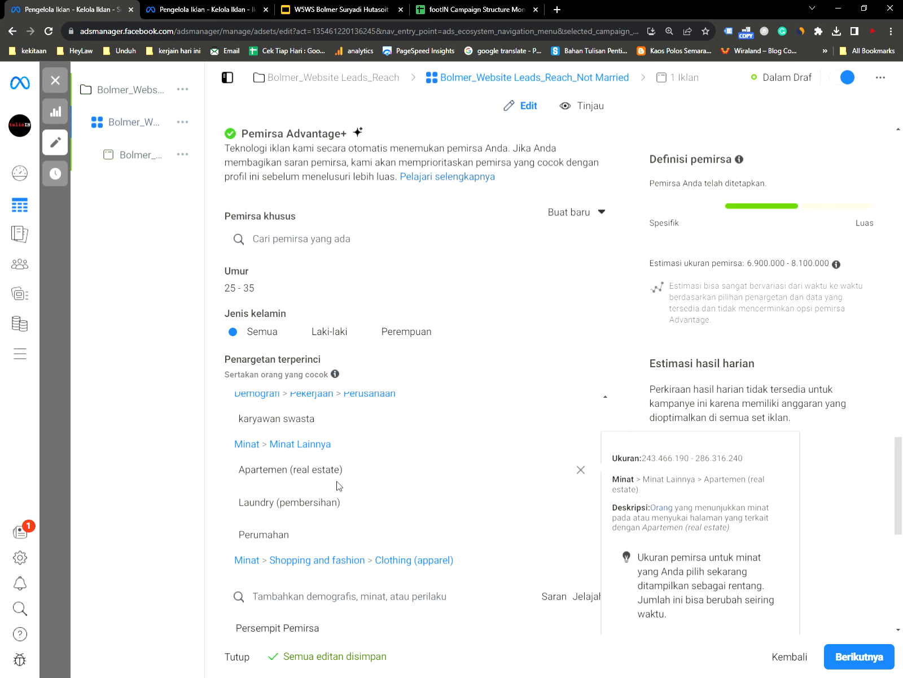
pyautogui.scroll(-1, 333, 489)
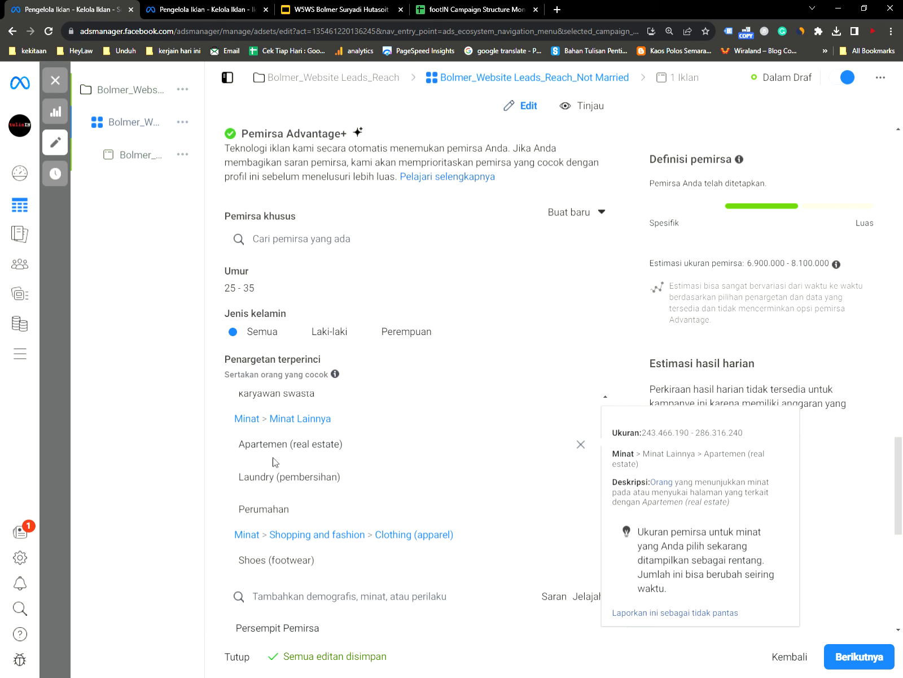
pyautogui.moveTo(252, 564)
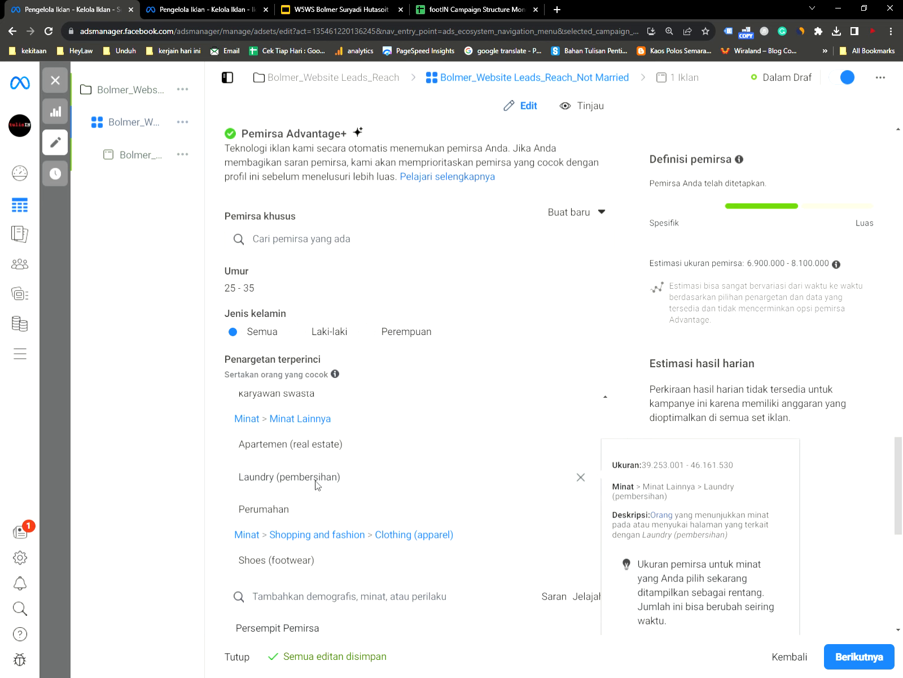
pyautogui.scroll(-2, 337, 476)
pyautogui.scroll(-2, 337, 476)
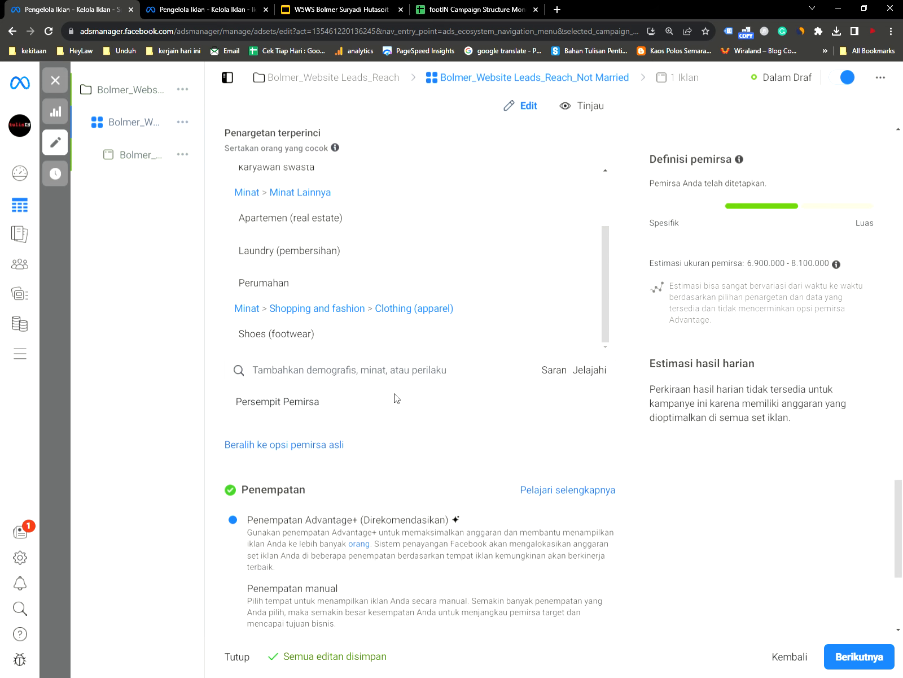
# Choose Penempatan manual, review its platforms and placement list, and restore Penempatan Advantage+ as the placement option
pyautogui.scroll(-4, 382, 401)
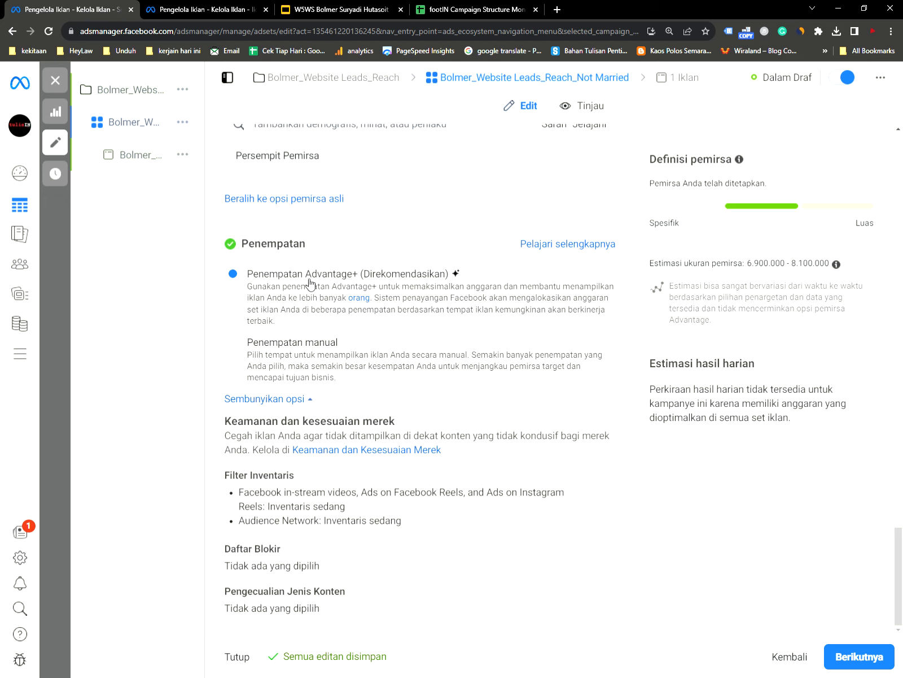
pyautogui.click(234, 343)
pyautogui.scroll(-7, 359, 371)
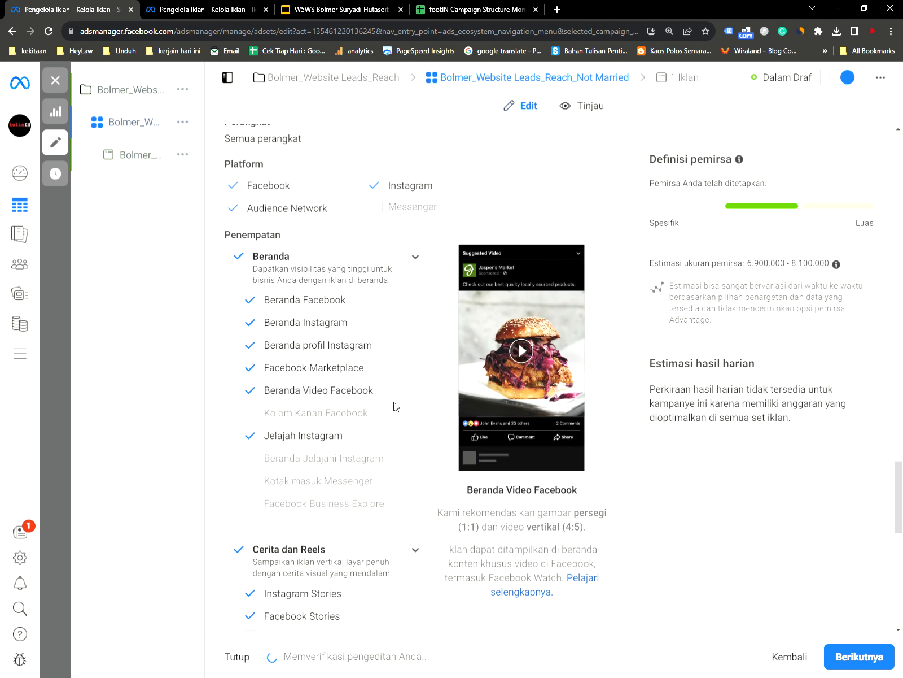
pyautogui.scroll(-2, 386, 572)
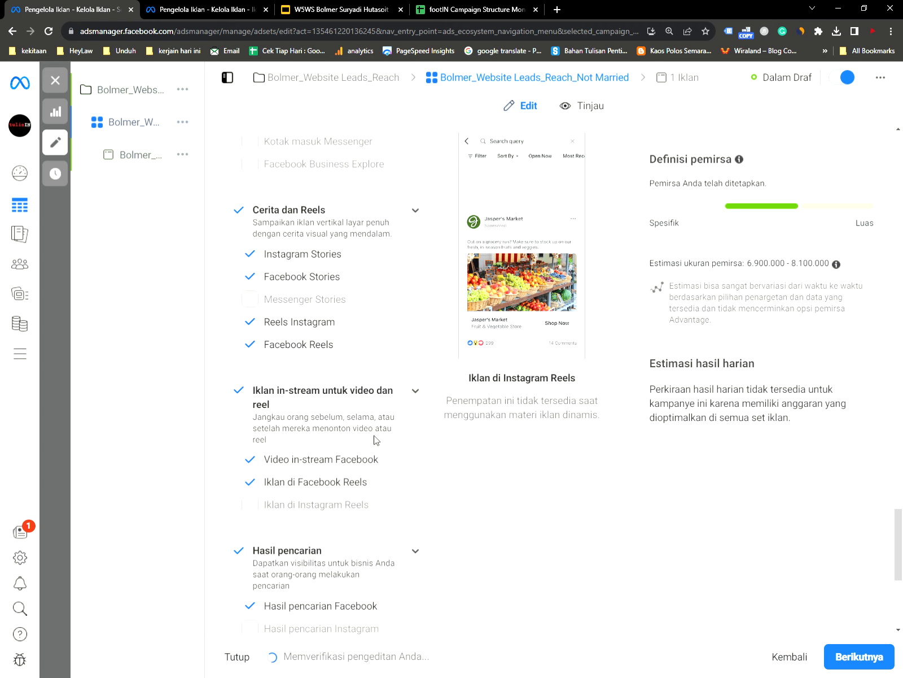
pyautogui.scroll(4, 402, 423)
pyautogui.scroll(3, 410, 395)
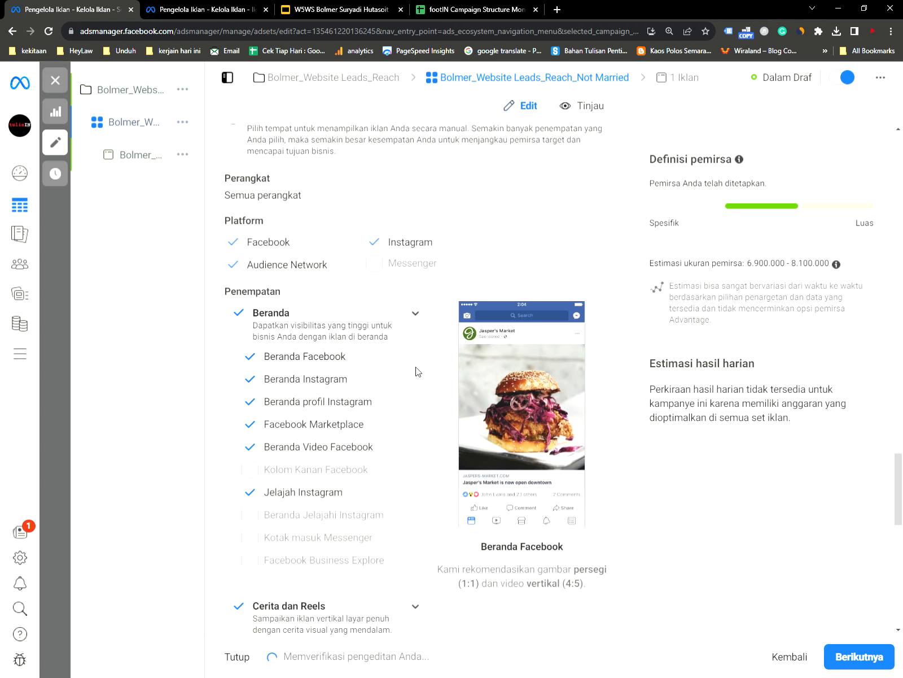
pyautogui.scroll(2, 416, 370)
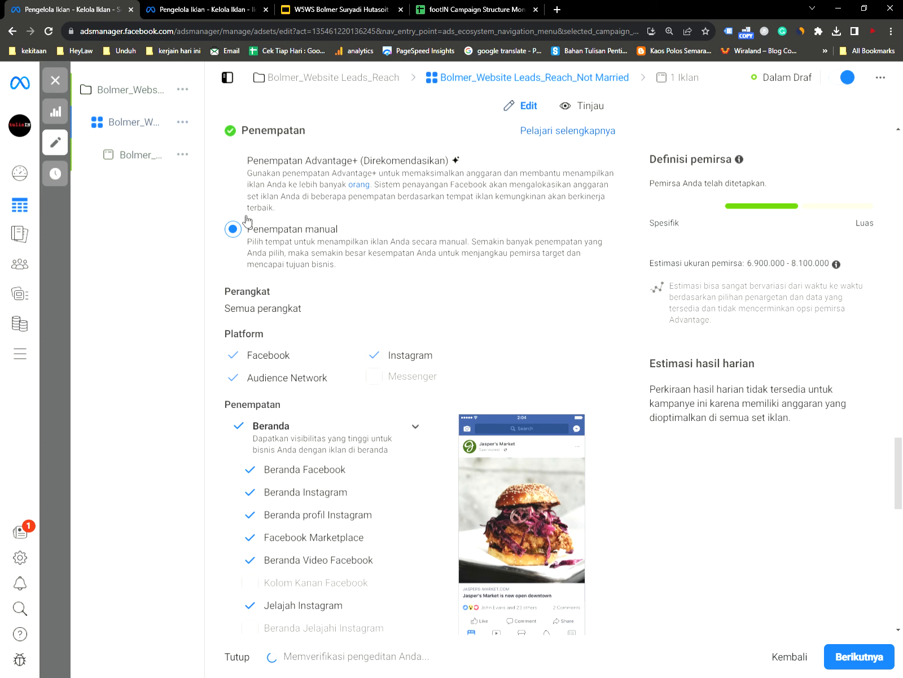
pyautogui.click(239, 165)
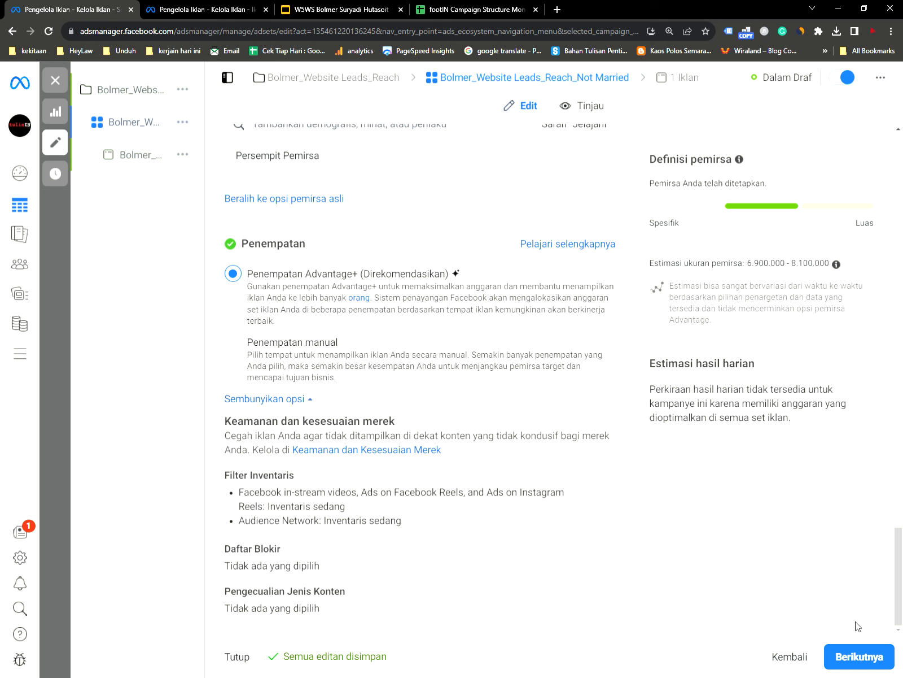
# Proceed to the Not Married ad's settings for a brief look and return to its ad set
pyautogui.click(861, 665)
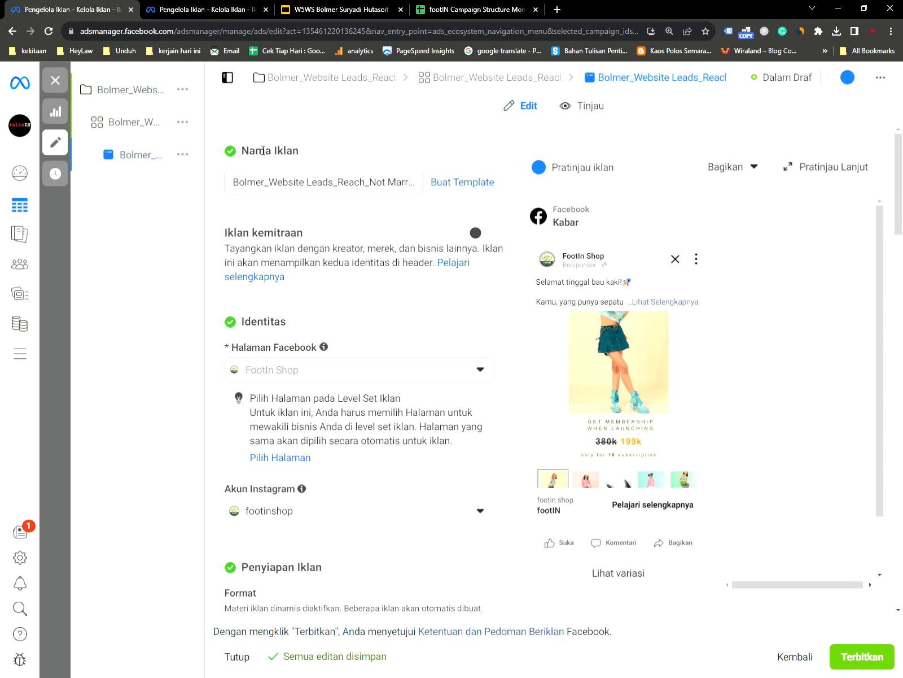
pyautogui.click(151, 124)
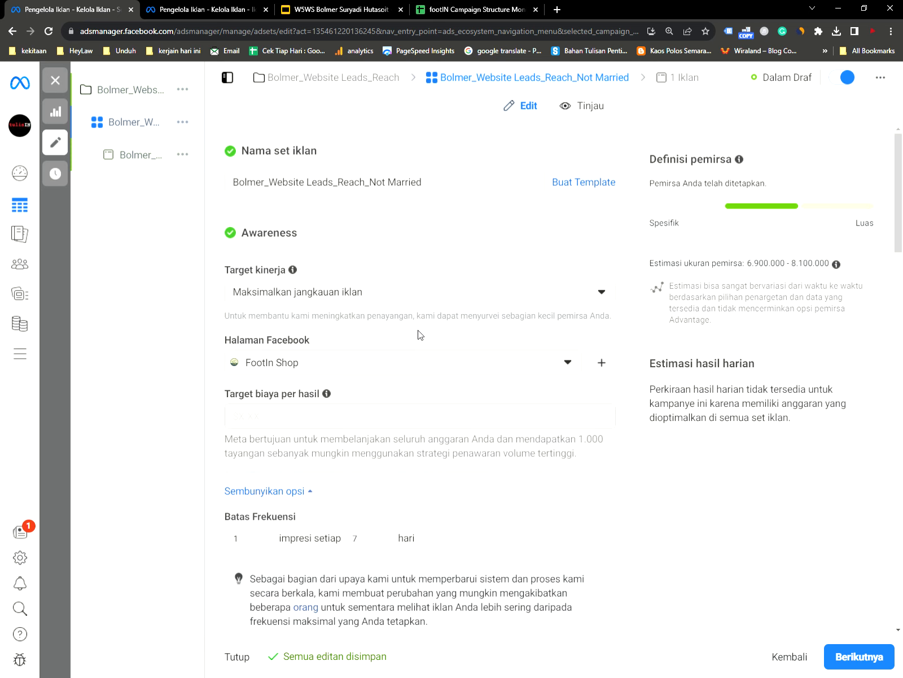
# Open the Not Married ad beneath the ad set and review its full name through to the All Format ending
pyautogui.scroll(-10, 409, 359)
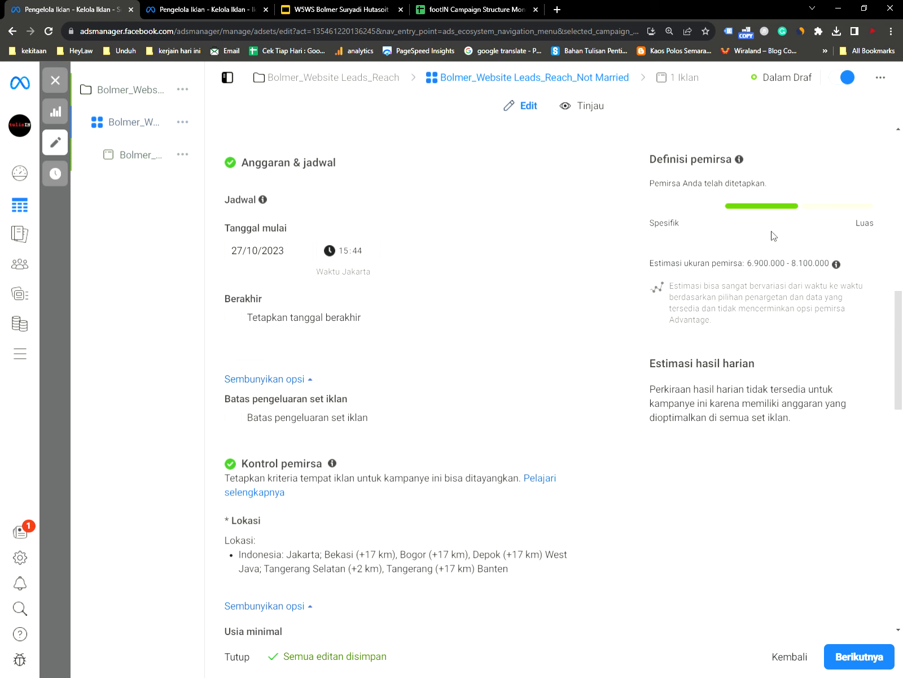
pyautogui.click(153, 161)
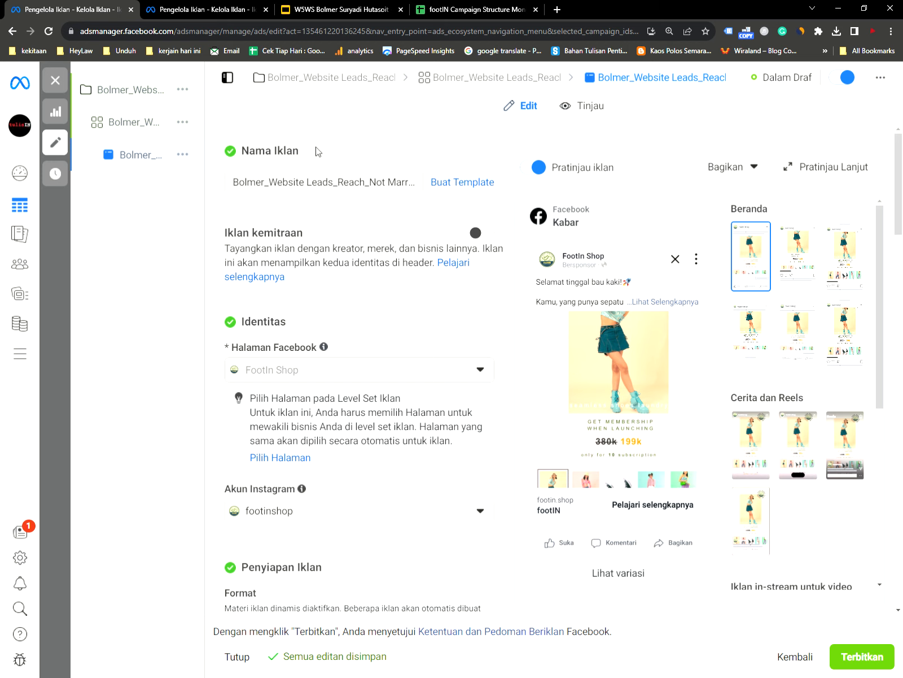
pyautogui.click(334, 182)
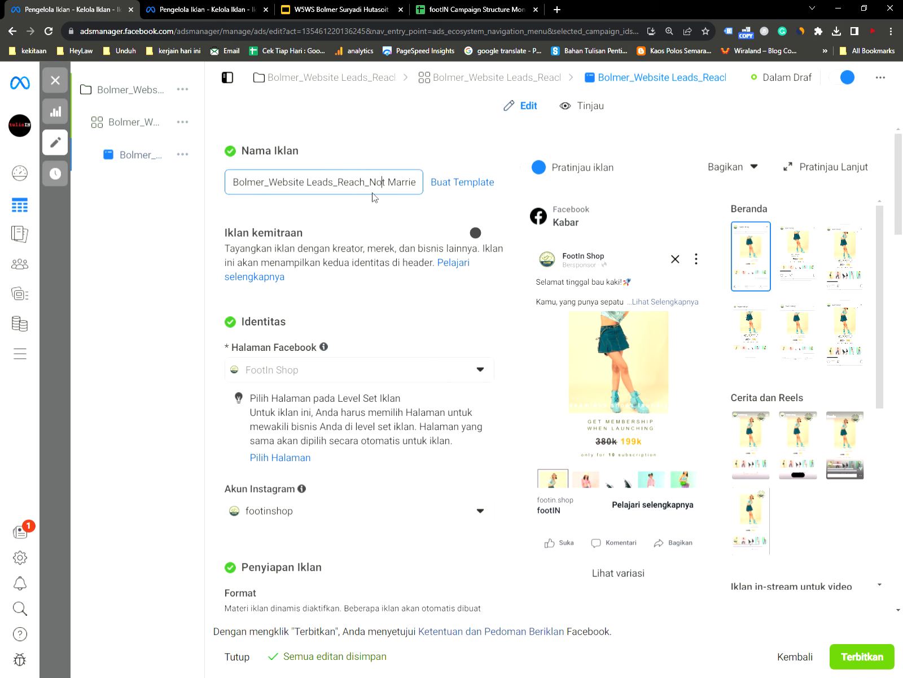
pyautogui.press('Right')
pyautogui.press('Right')
pyautogui.press('Right')
pyautogui.press('Right')
pyautogui.press('Right')
pyautogui.press('Right')
pyautogui.press('Right')
pyautogui.press('Right')
pyautogui.press('Right')
pyautogui.press('Right')
pyautogui.press('Right')
pyautogui.press('Right')
pyautogui.press('Right')
pyautogui.press('Right')
pyautogui.press('Right')
pyautogui.press('Right')
pyautogui.press('Right')
pyautogui.press('Right')
pyautogui.press('Right')
pyautogui.press('Right')
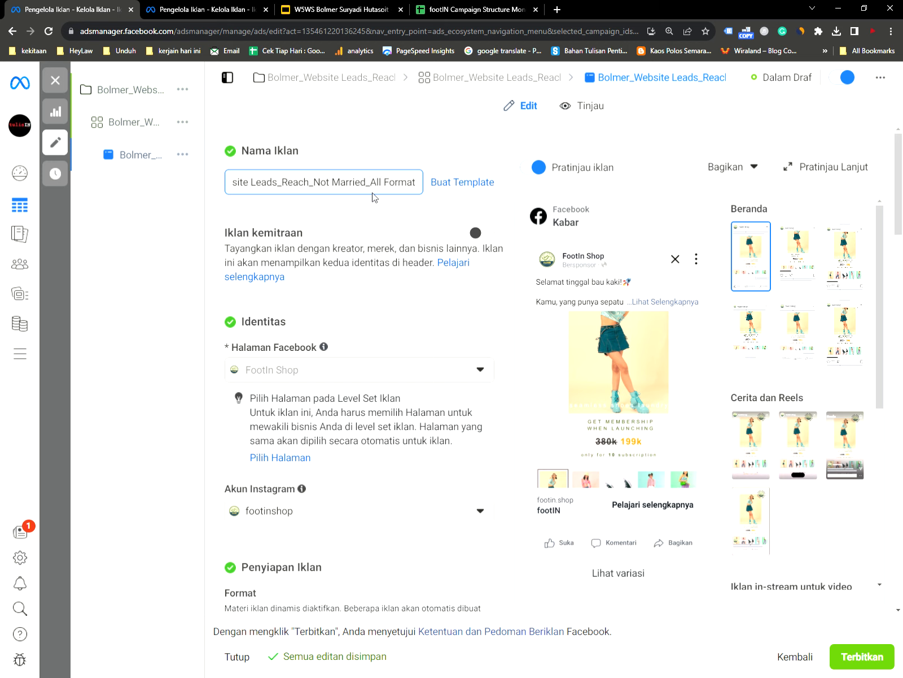
pyautogui.moveTo(370, 186); pyautogui.dragTo(423, 191)
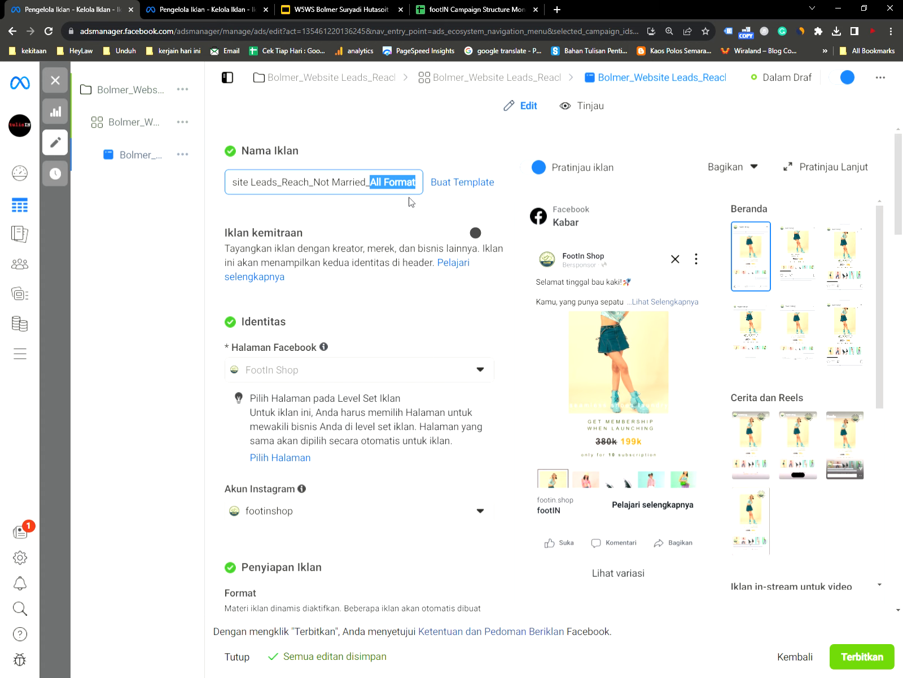
pyautogui.click(403, 186)
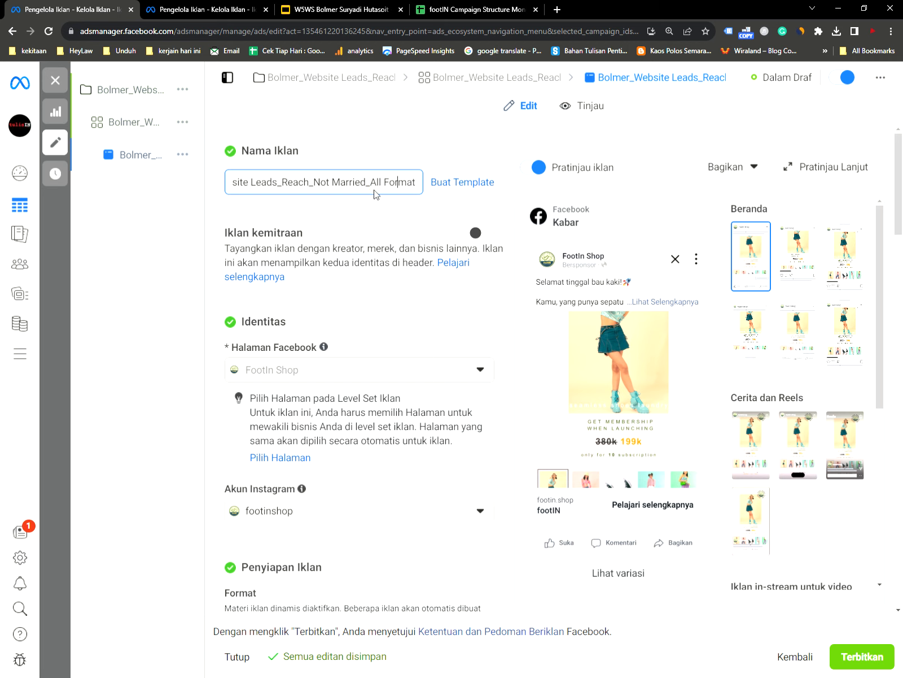
pyautogui.moveTo(371, 183); pyautogui.dragTo(415, 183)
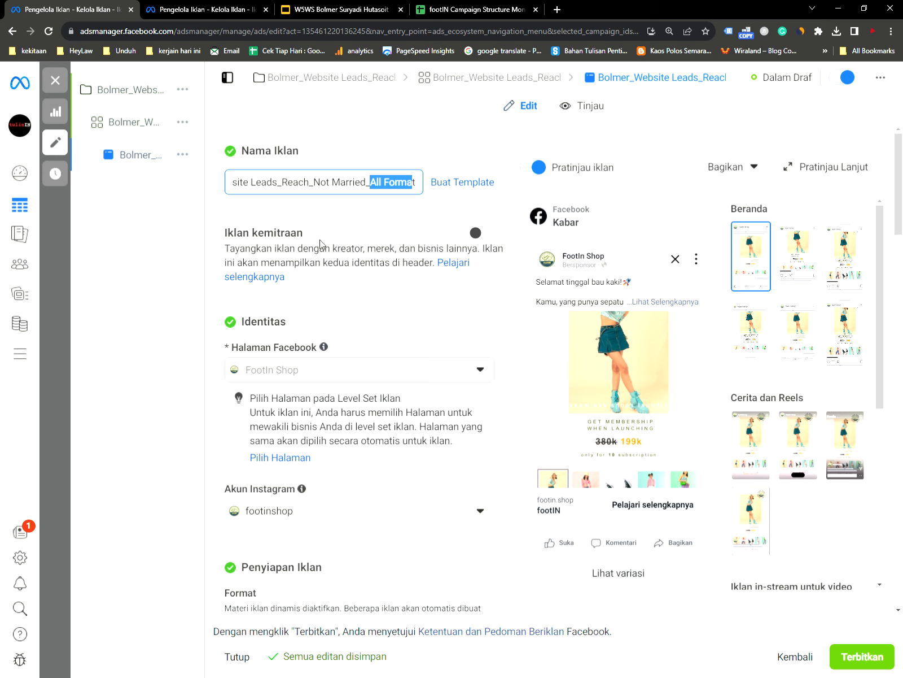
# Try enabling Iklan kemitraan, view the Facebook Pages selectable as first identity, and switch the option off again
pyautogui.click(486, 237)
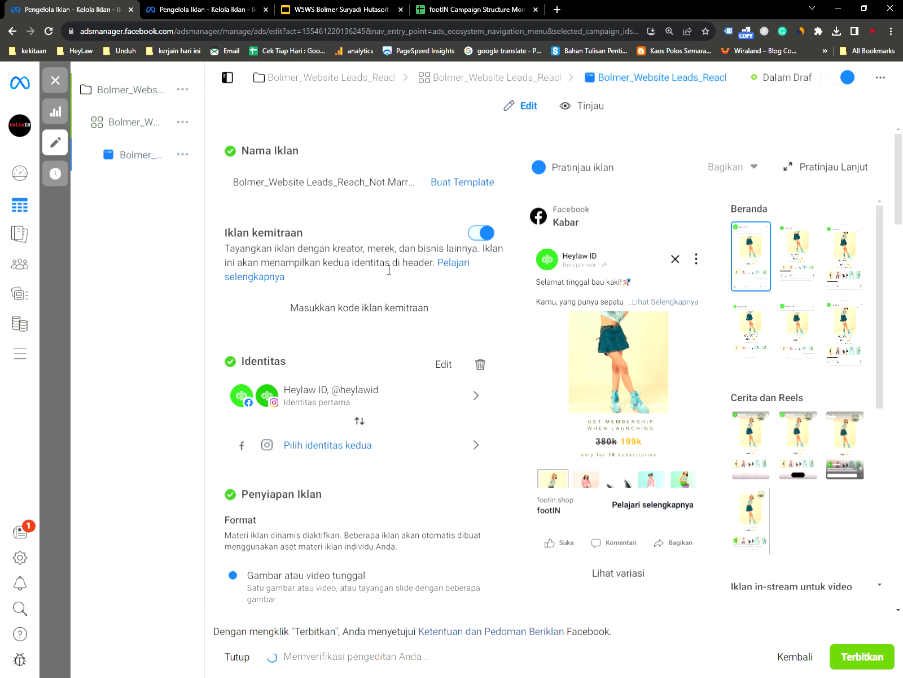
pyautogui.click(478, 396)
pyautogui.click(240, 186)
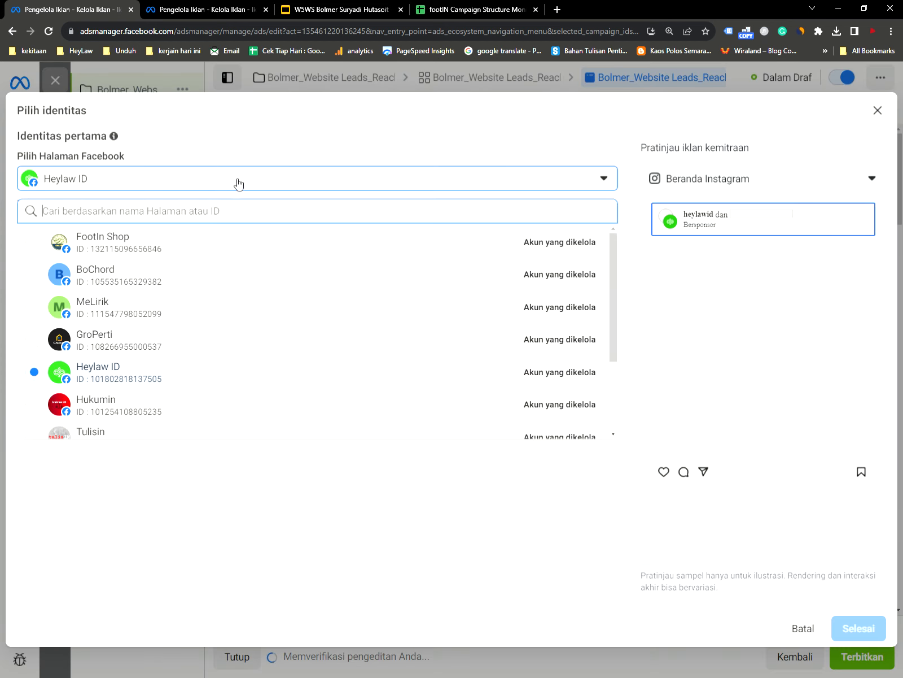
pyautogui.scroll(-2, 257, 334)
pyautogui.scroll(2, 252, 364)
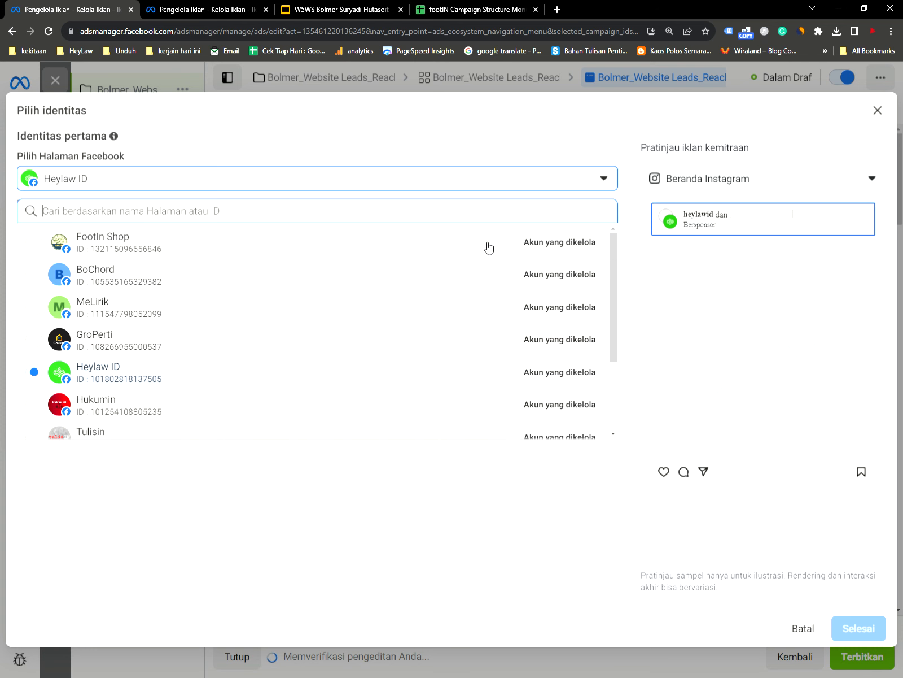
pyautogui.click(877, 110)
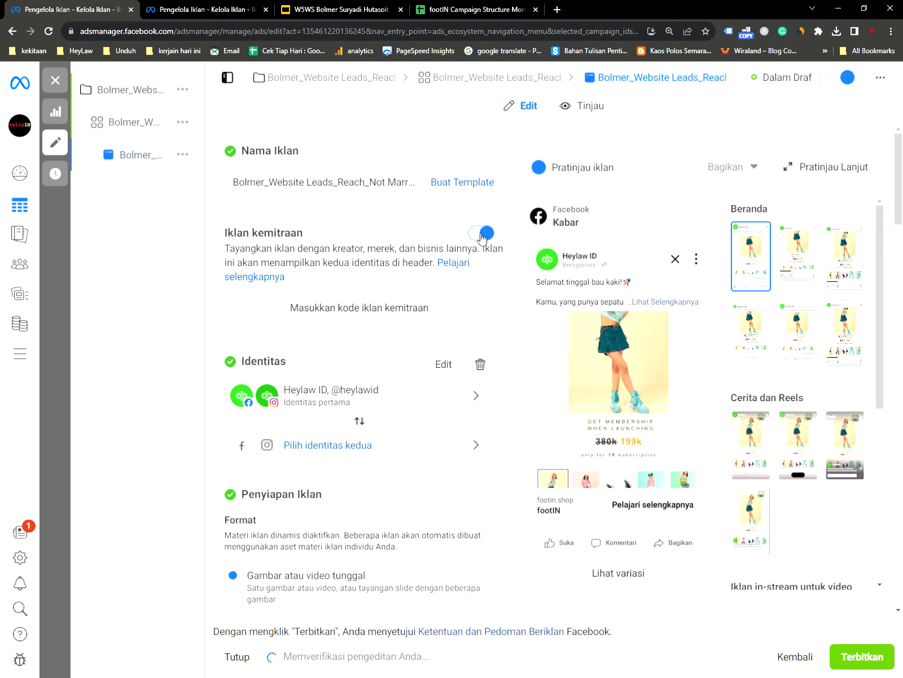
pyautogui.click(484, 240)
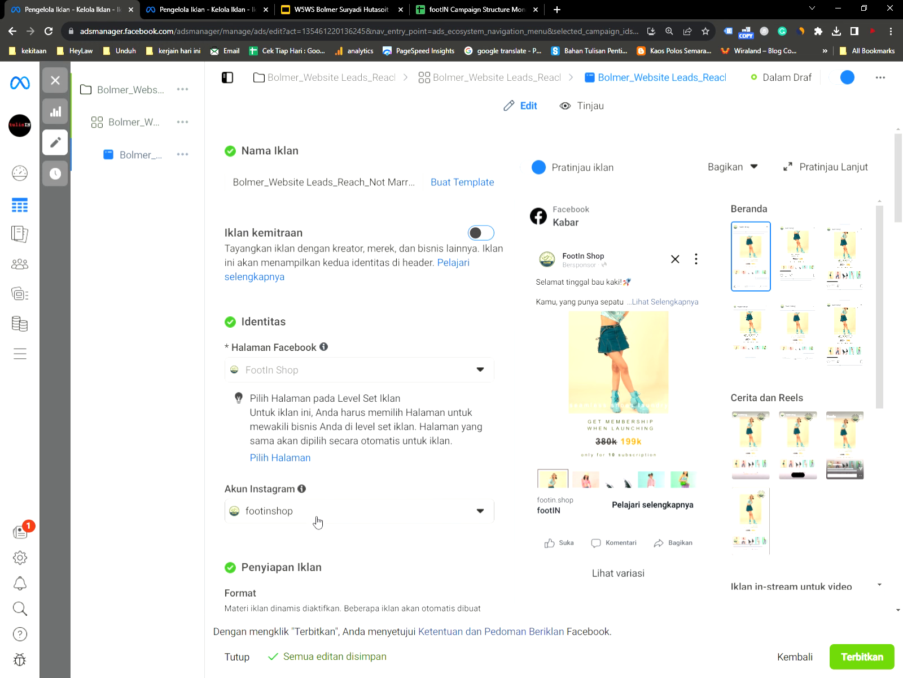
# Review the ad's identity and format options, and open the Ads Personalisation Details slide with its video creative in the Google Slides presentation
pyautogui.scroll(-6, 335, 520)
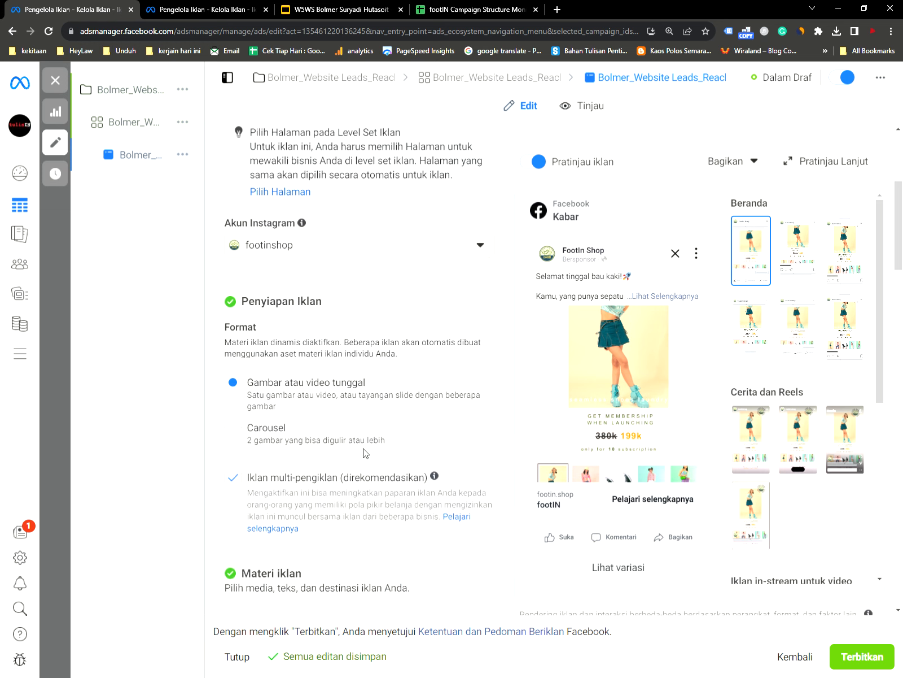
pyautogui.scroll(-1, 350, 377)
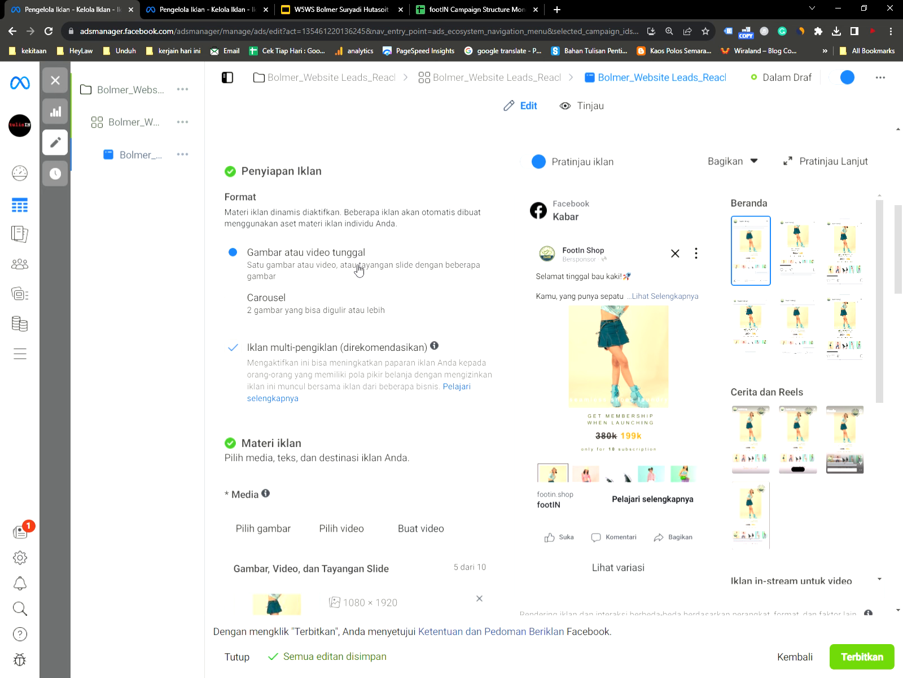
pyautogui.click(343, 10)
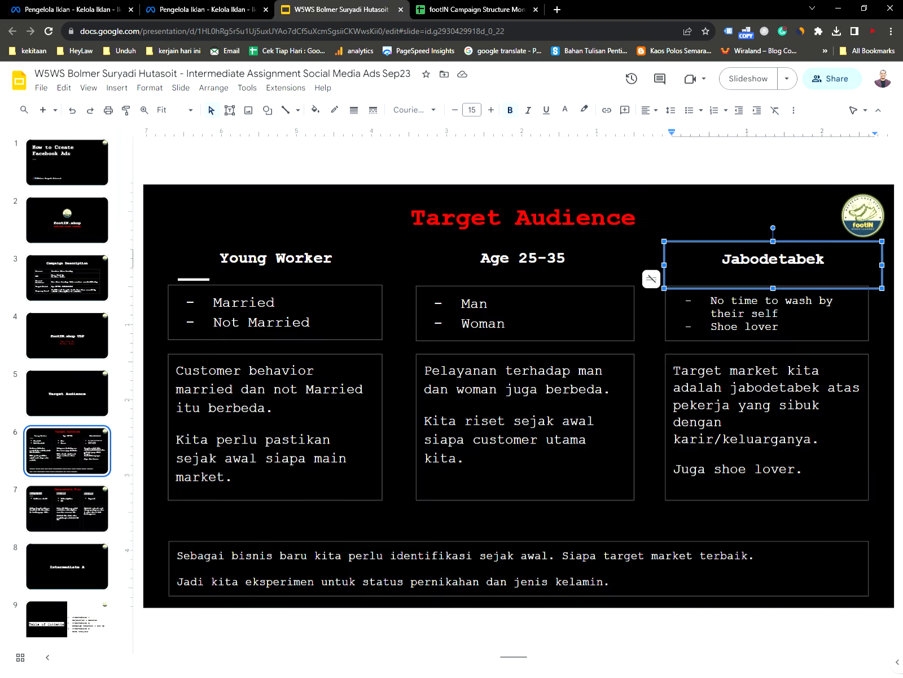
pyautogui.scroll(-13, 85, 401)
pyautogui.scroll(-18, 91, 428)
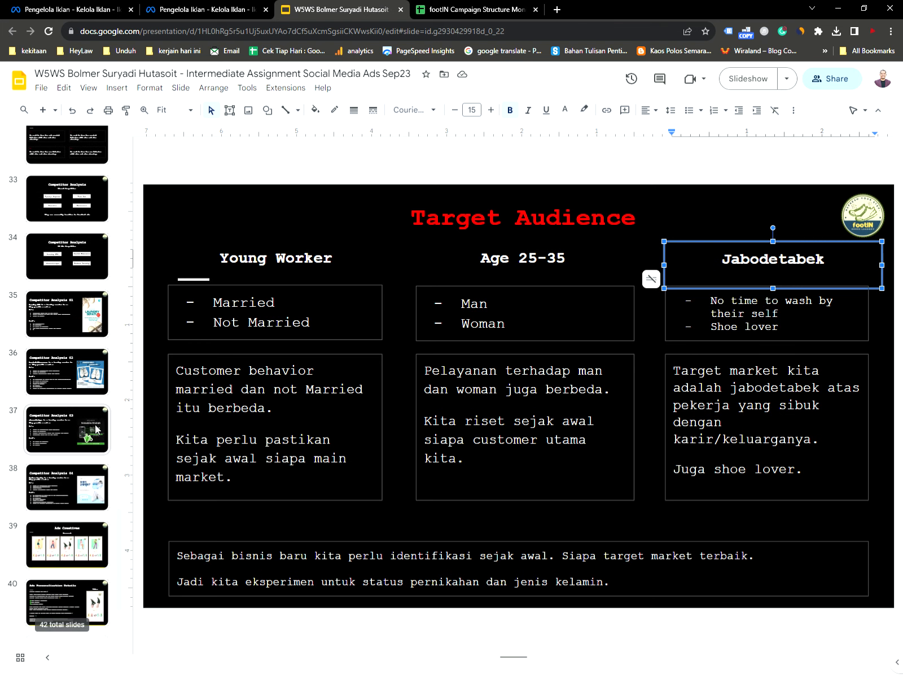
pyautogui.scroll(-2, 96, 429)
pyautogui.click(68, 491)
pyautogui.click(760, 397)
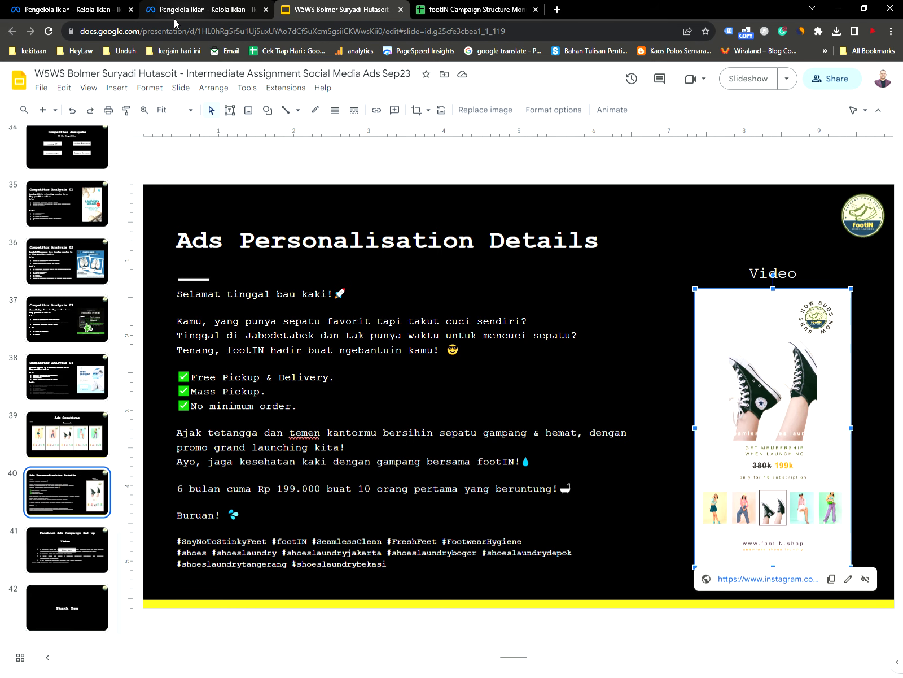
# Return to Meta Ads Manager and look through the placement previews of the ad in the Gambar atau video tunggal format
pyautogui.click(113, 12)
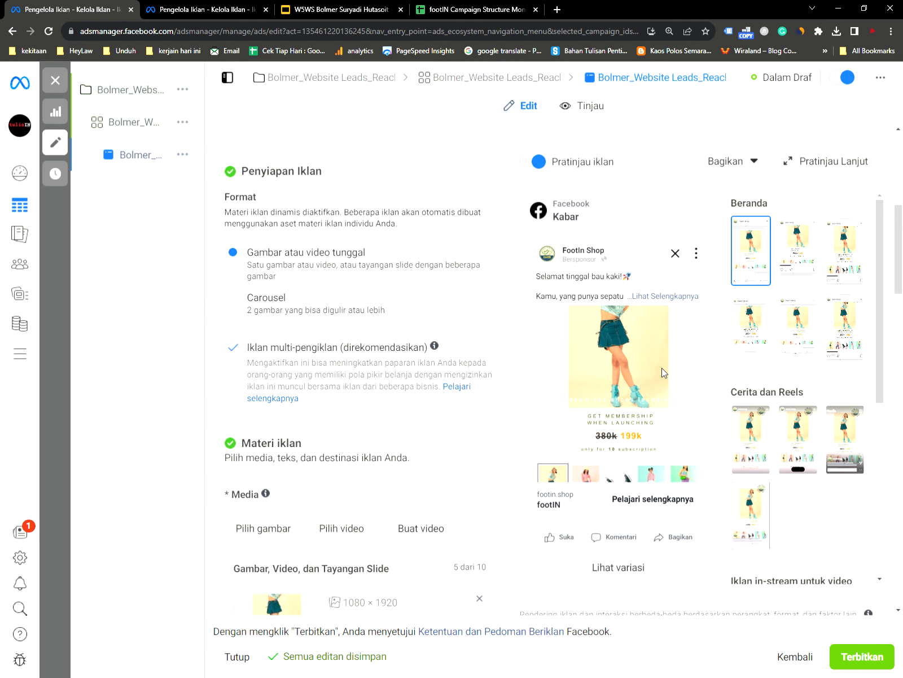
pyautogui.scroll(-5, 787, 411)
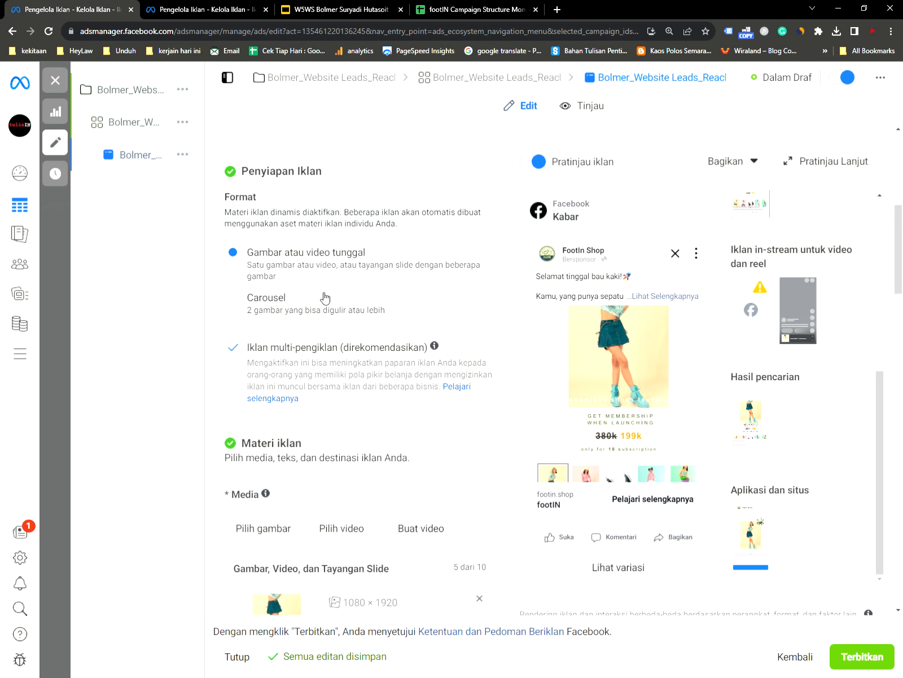
pyautogui.scroll(8, 808, 361)
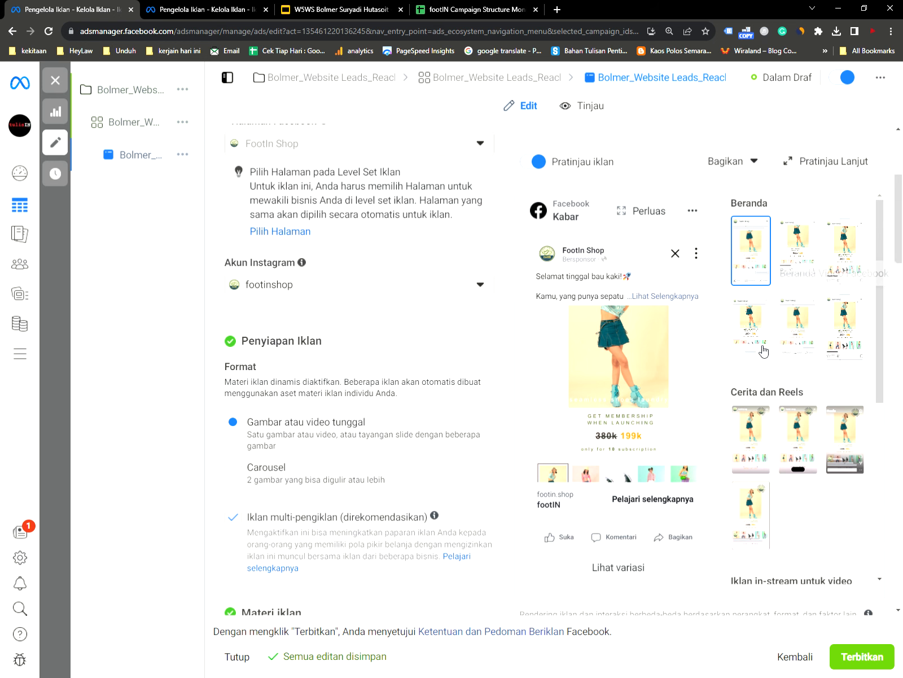
pyautogui.scroll(-3, 339, 352)
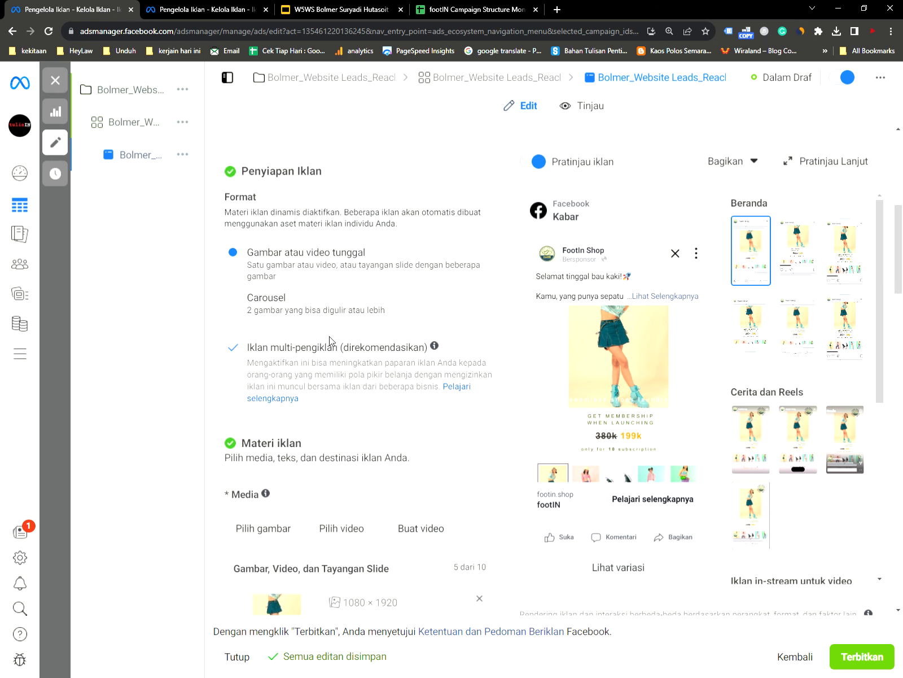
# Try the Carousel format, examine its images and placement previews, and restore the Gambar atau video tunggal format
pyautogui.click(239, 303)
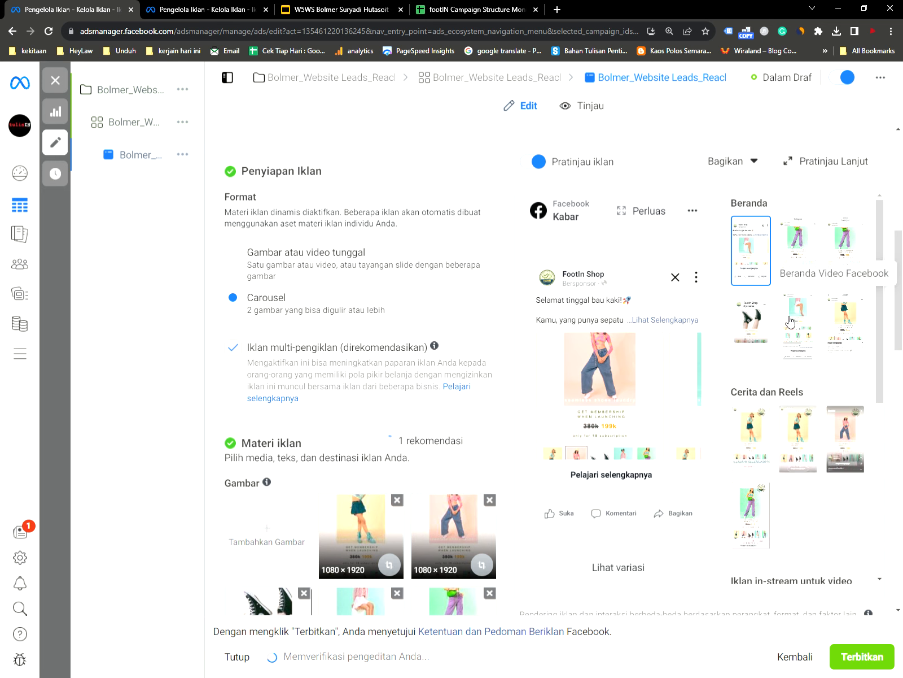
pyautogui.scroll(-5, 801, 389)
pyautogui.scroll(-2, 821, 442)
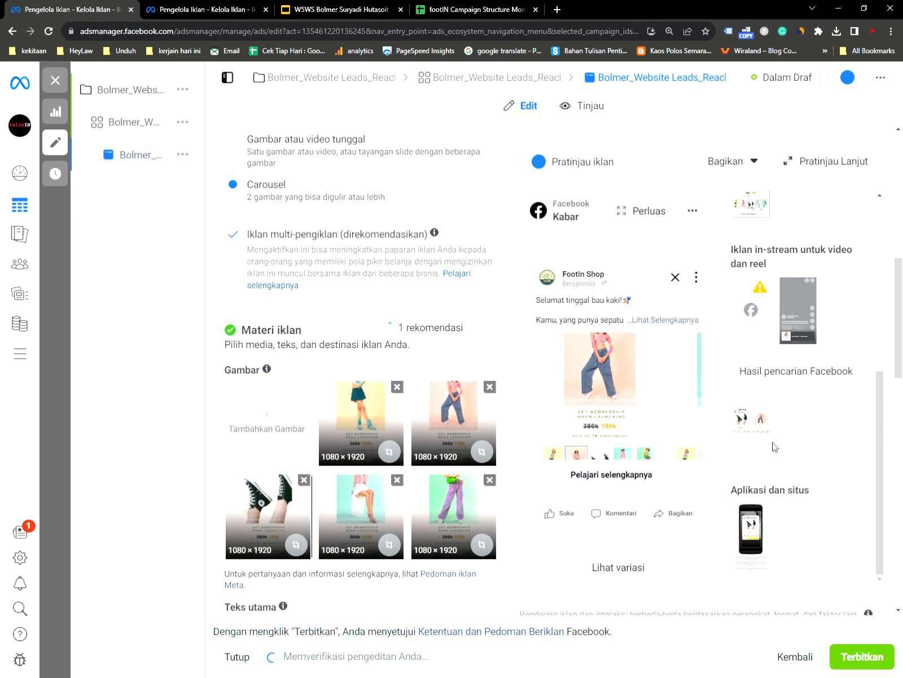
pyautogui.scroll(1, 757, 452)
pyautogui.scroll(5, 756, 485)
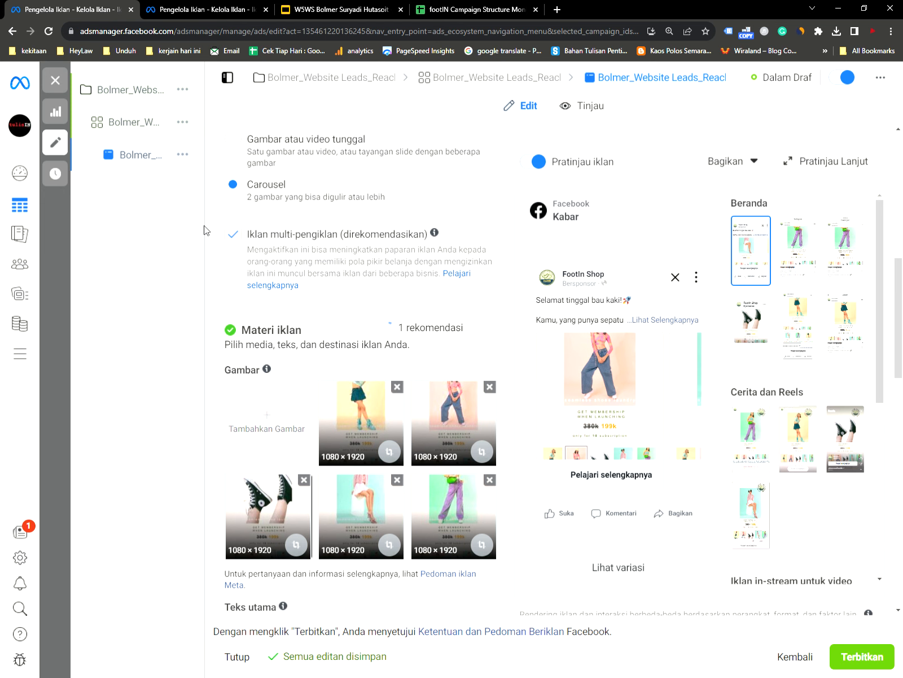
pyautogui.click(239, 140)
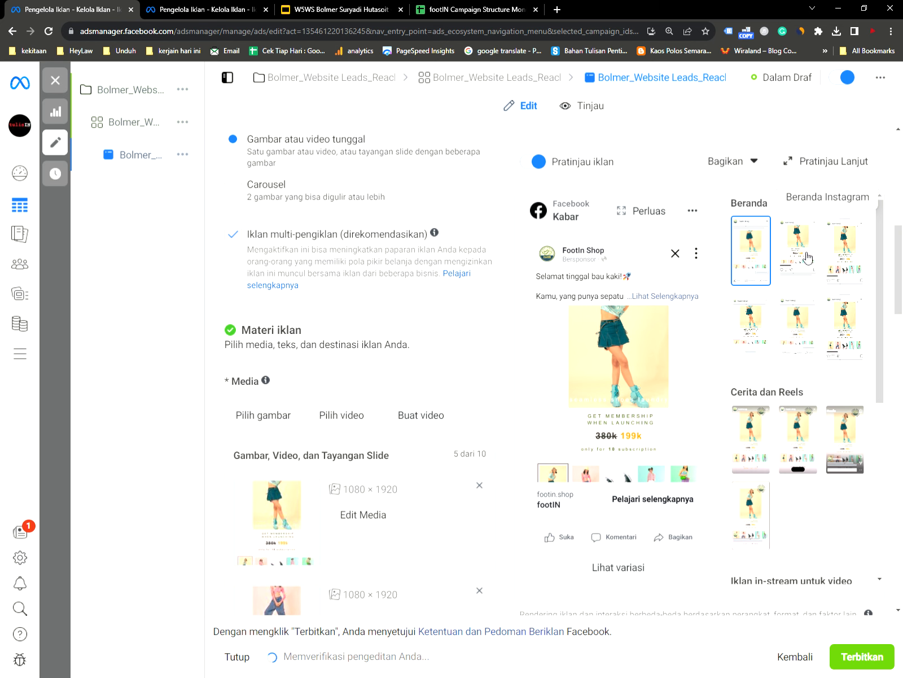
# Compare the single-image previews for stories and reels, in-stream, search results, and apps and sites, along with the ad's media list
pyautogui.scroll(-2, 835, 500)
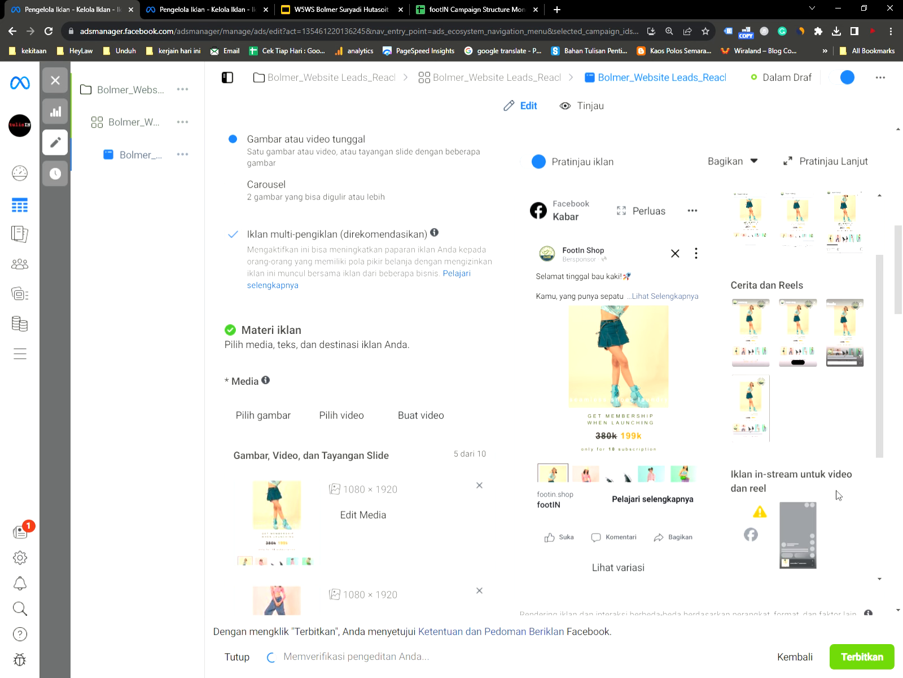
pyautogui.scroll(2, 843, 395)
pyautogui.scroll(-5, 832, 335)
pyautogui.scroll(-5, 825, 390)
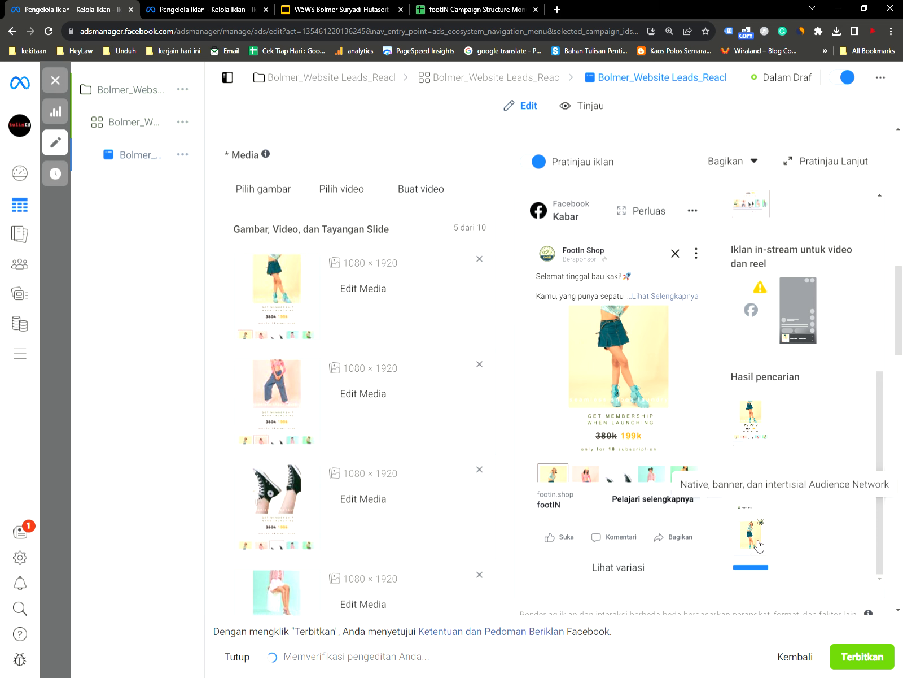
# Set the ad's format to Carousel and preview it in the Facebook search results placement
pyautogui.scroll(6, 298, 276)
pyautogui.click(244, 302)
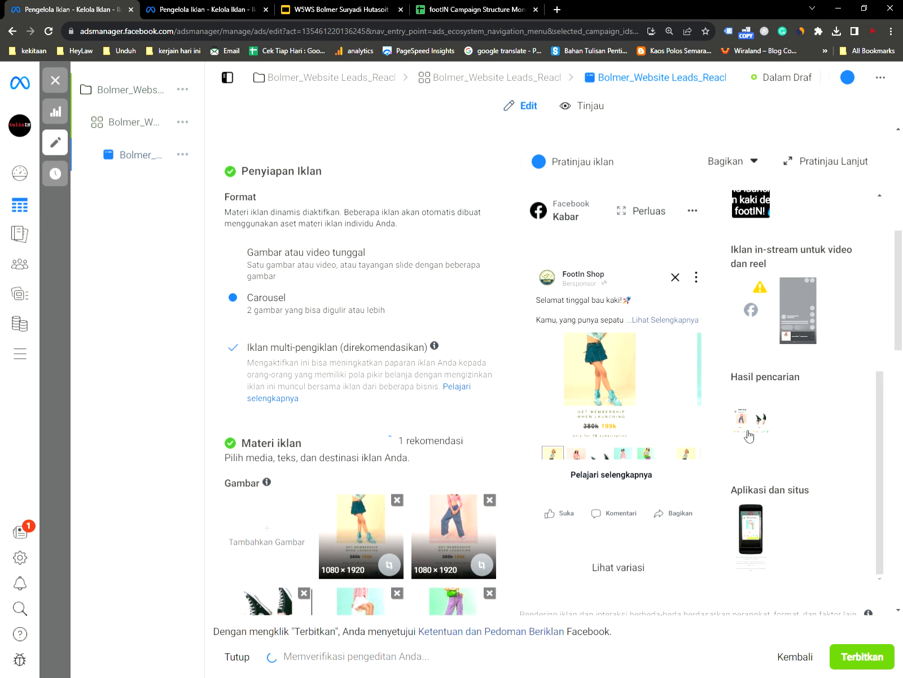
pyautogui.scroll(-3, 751, 432)
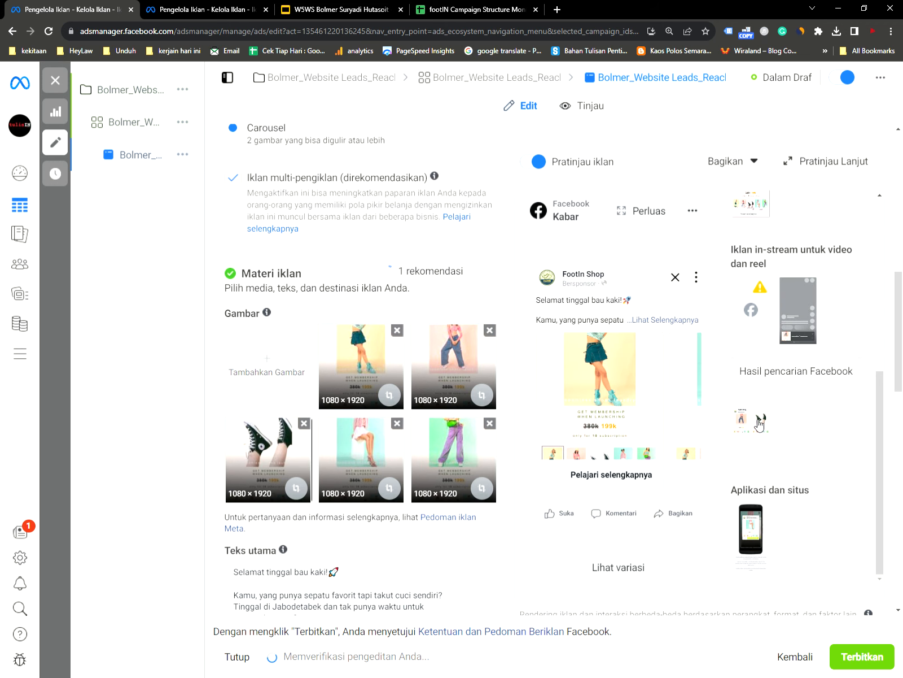
pyautogui.click(759, 424)
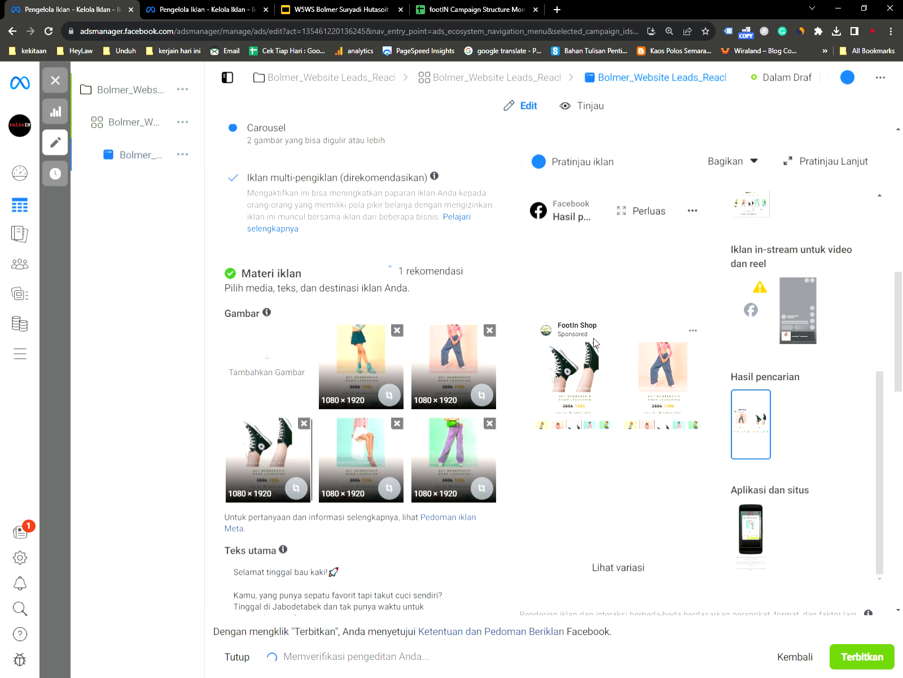
# Preview the carousel ad in the Beranda Facebook, Facebook Marketplace and Beranda profil Instagram placements
pyautogui.scroll(4, 608, 320)
pyautogui.scroll(5, 791, 293)
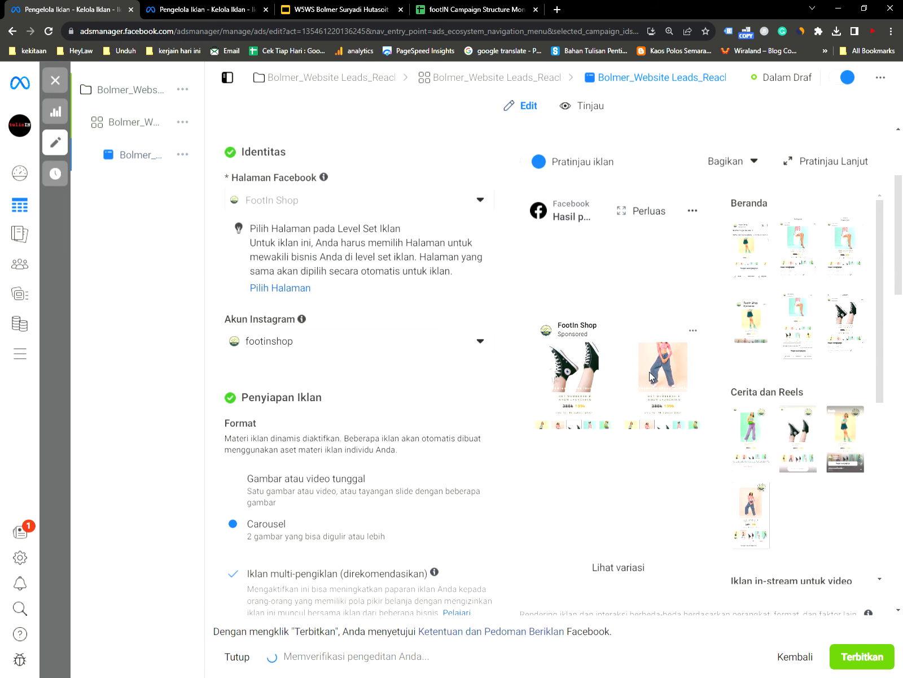
pyautogui.click(759, 258)
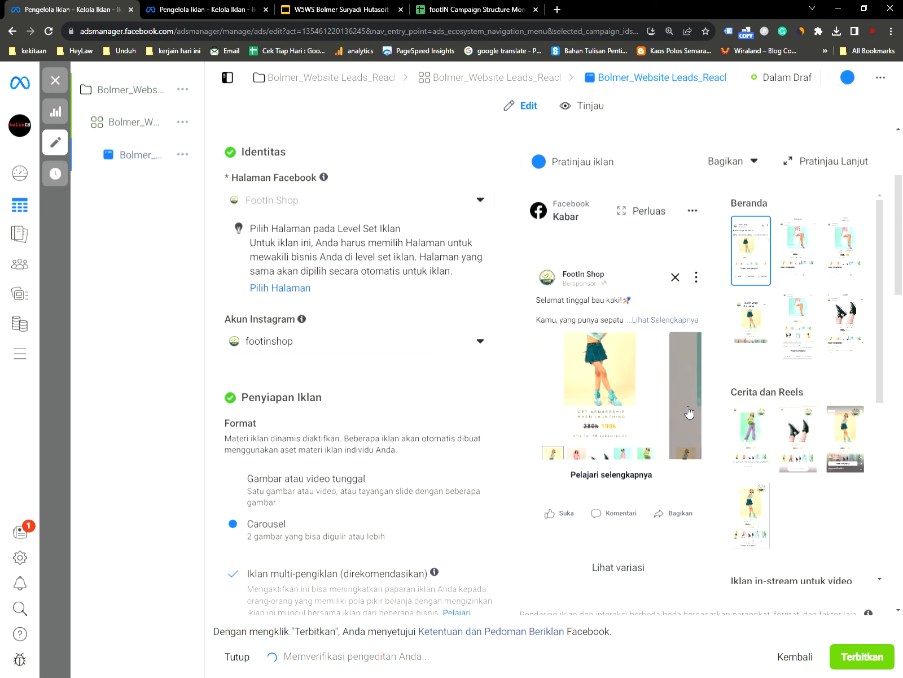
pyautogui.click(759, 338)
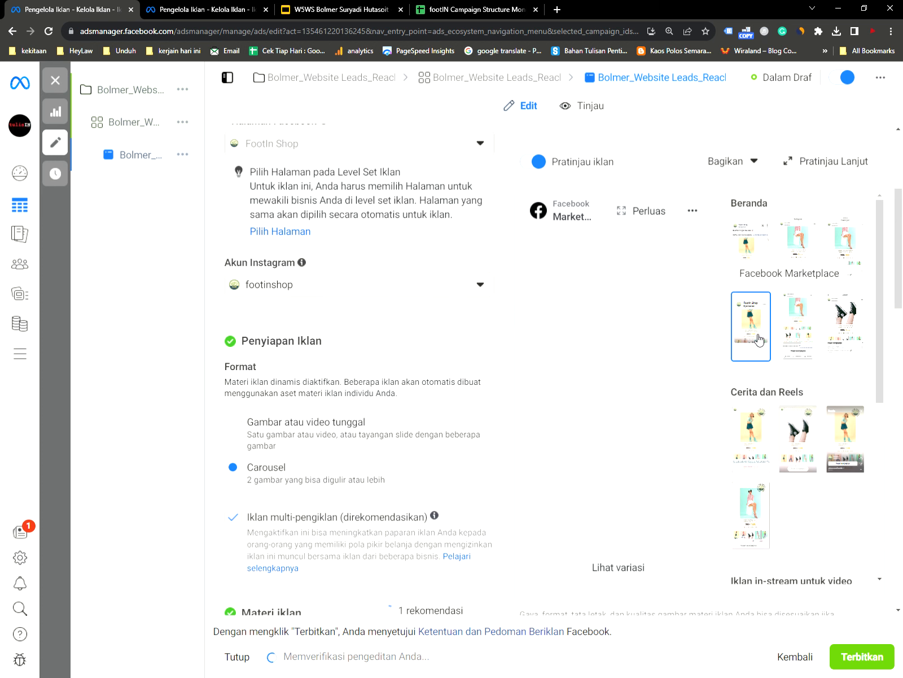
pyautogui.click(800, 242)
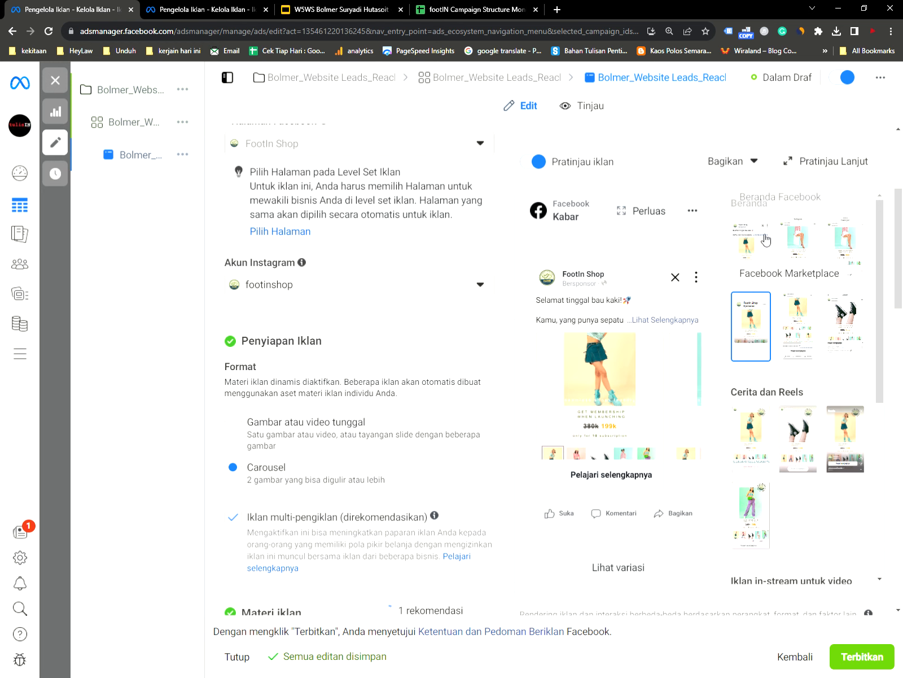
pyautogui.click(853, 254)
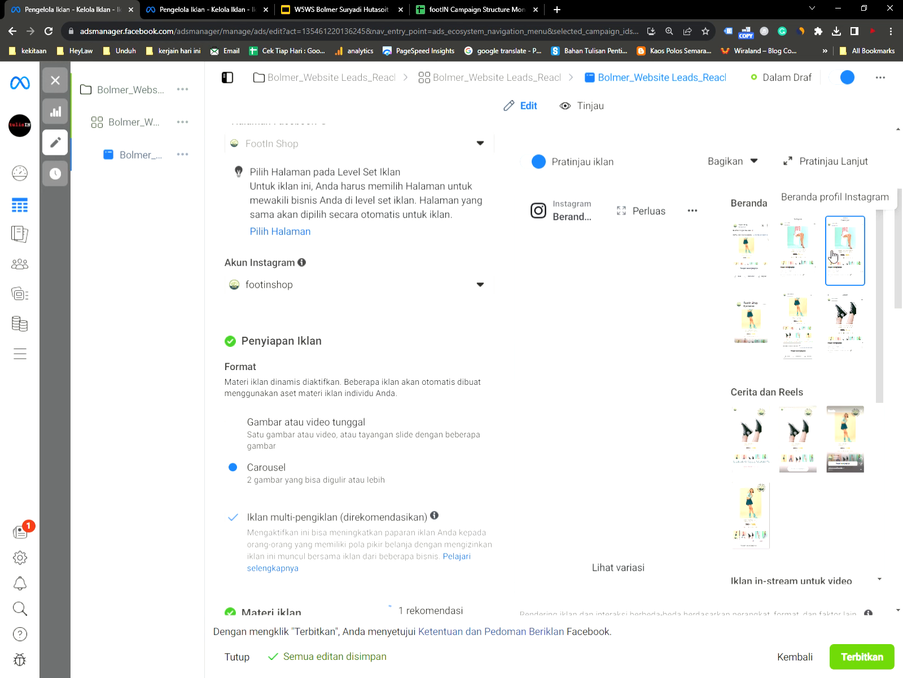
# Preview the carousel ad in the Facebook feed, Instagram Stories, Facebook Stories, search results, and apps and sites placements
pyautogui.click(757, 255)
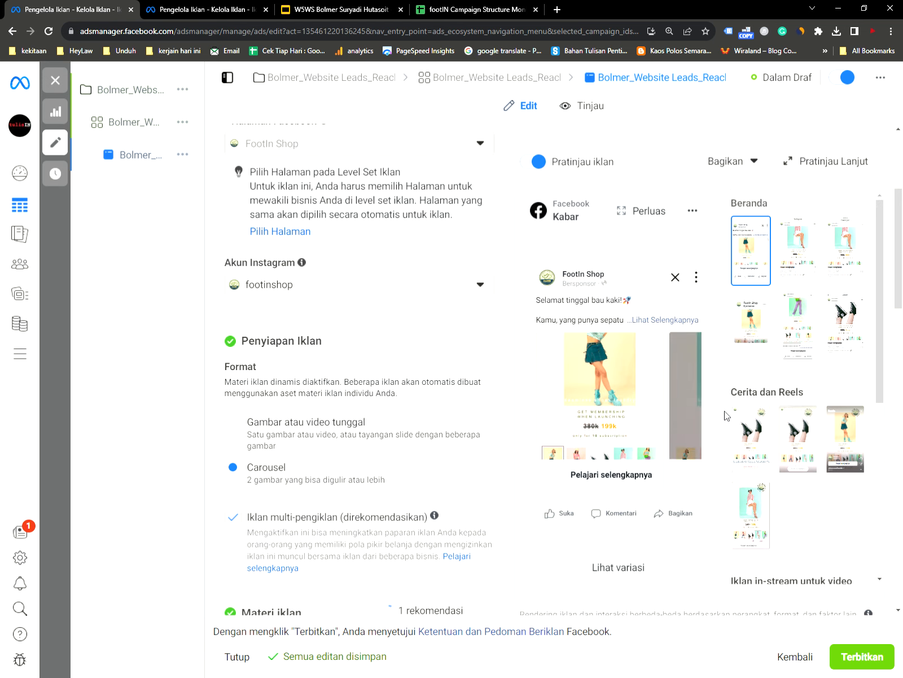
pyautogui.scroll(-2, 745, 328)
pyautogui.click(747, 329)
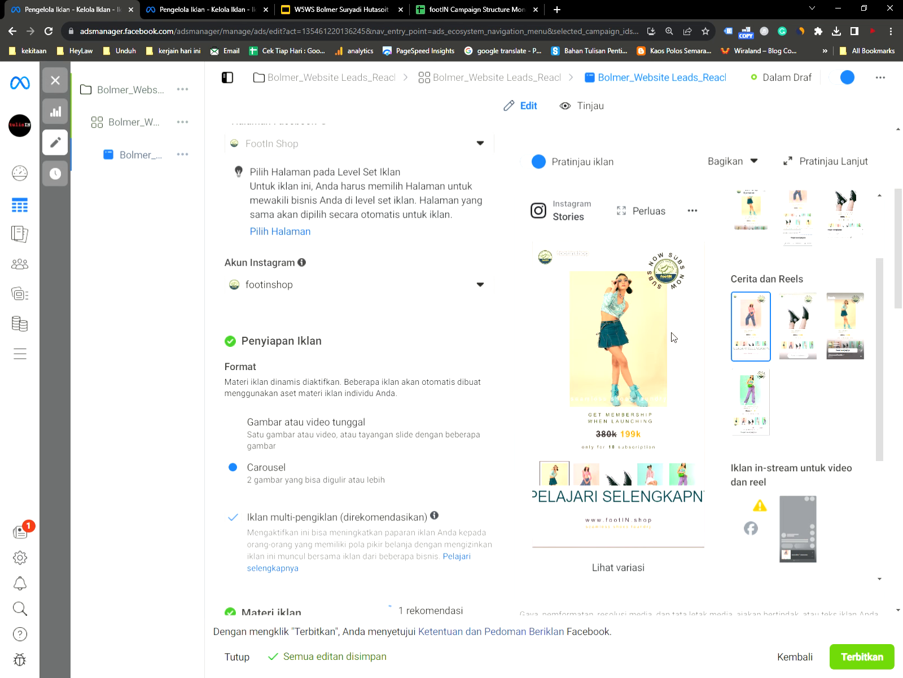
pyautogui.click(781, 339)
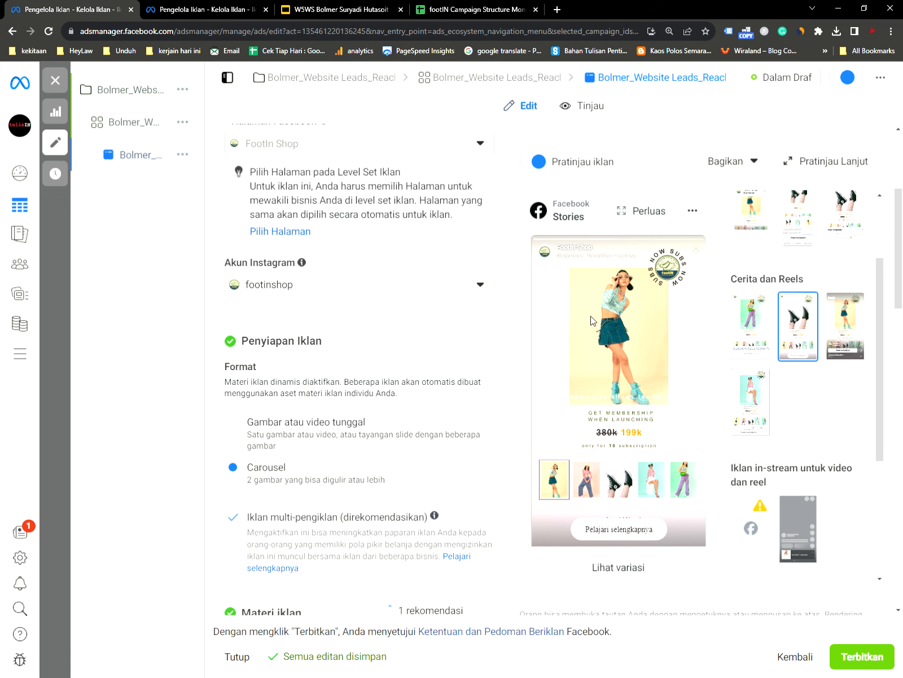
pyautogui.scroll(-6, 815, 409)
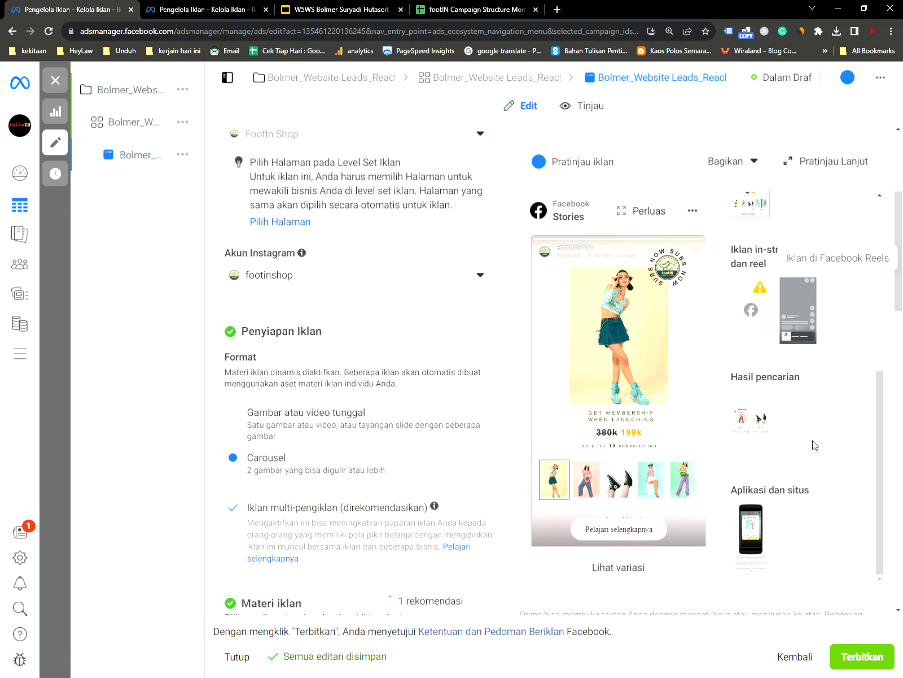
pyautogui.click(757, 426)
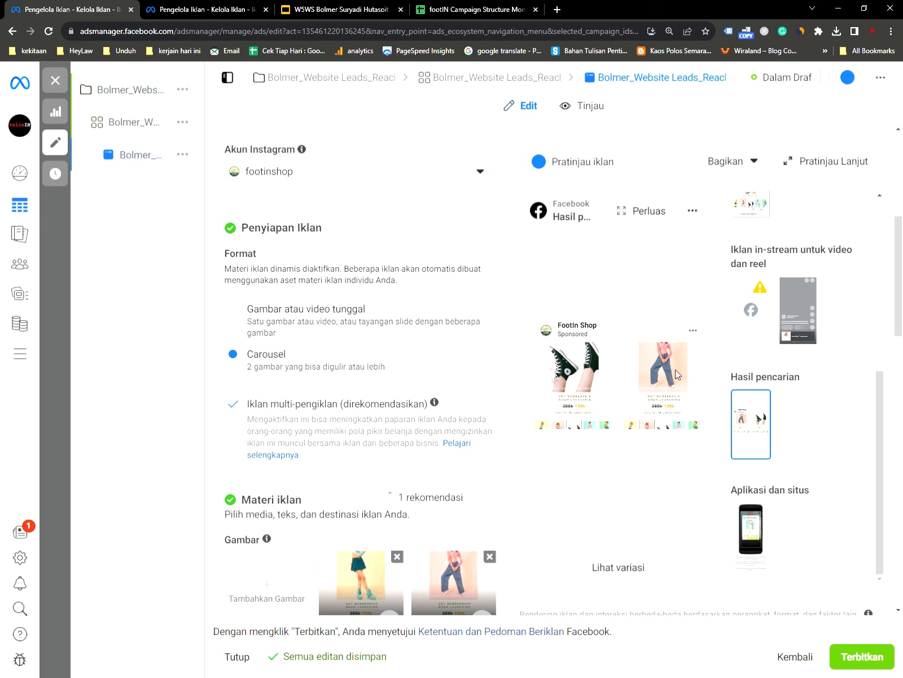
pyautogui.click(754, 536)
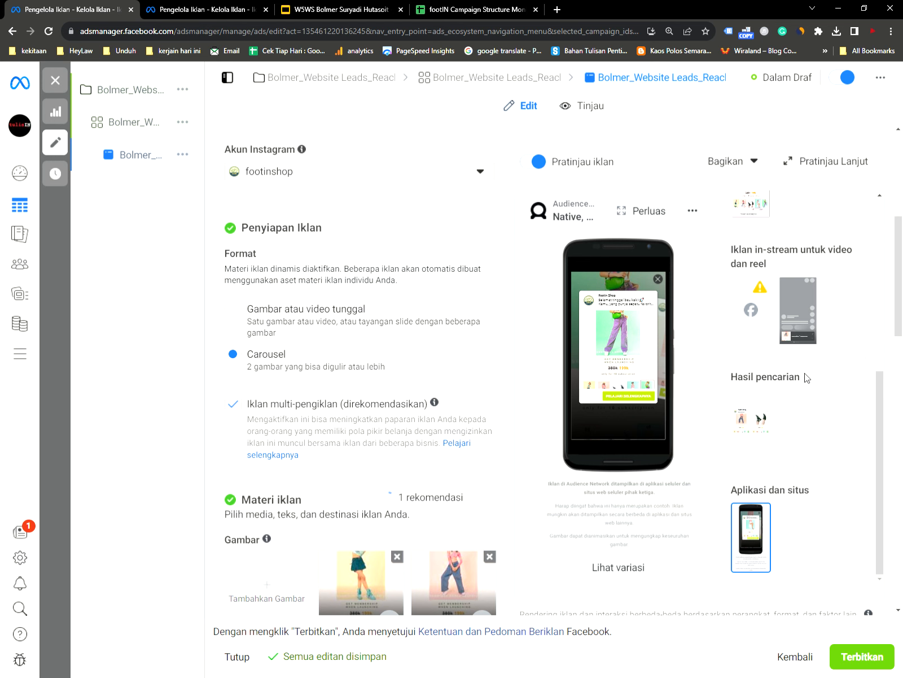
# Switch the ad's format to Gambar atau video tunggal, restore Carousel, and look over the carousel images
pyautogui.scroll(-3, 343, 346)
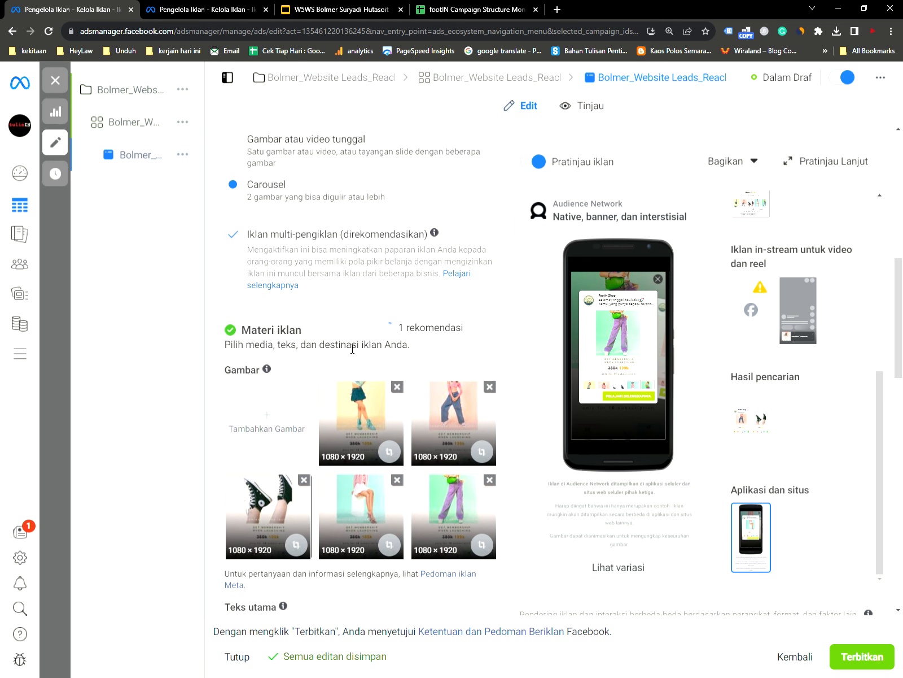
pyautogui.scroll(1, 361, 292)
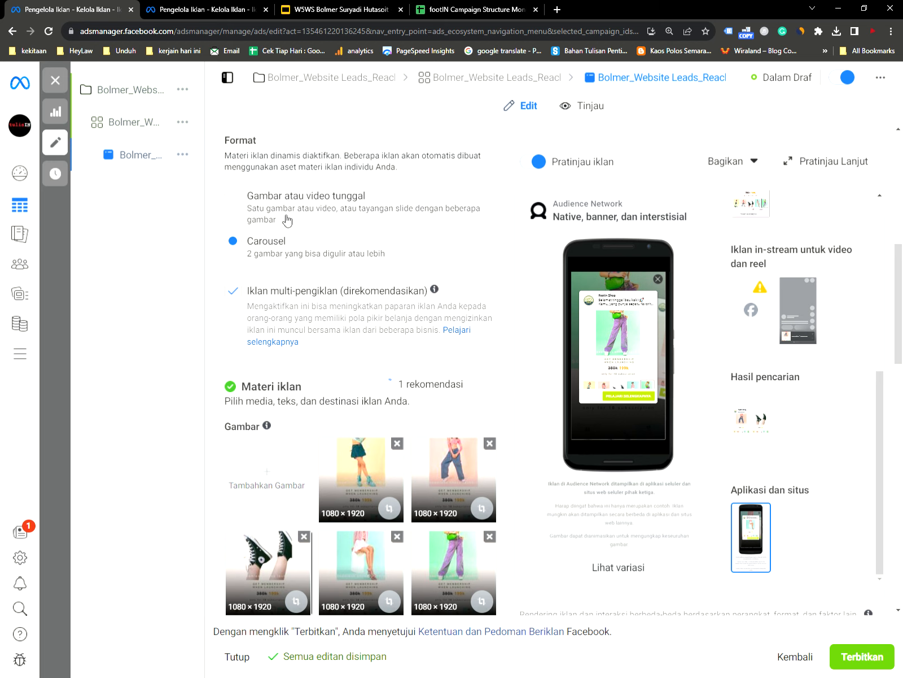
pyautogui.click(233, 196)
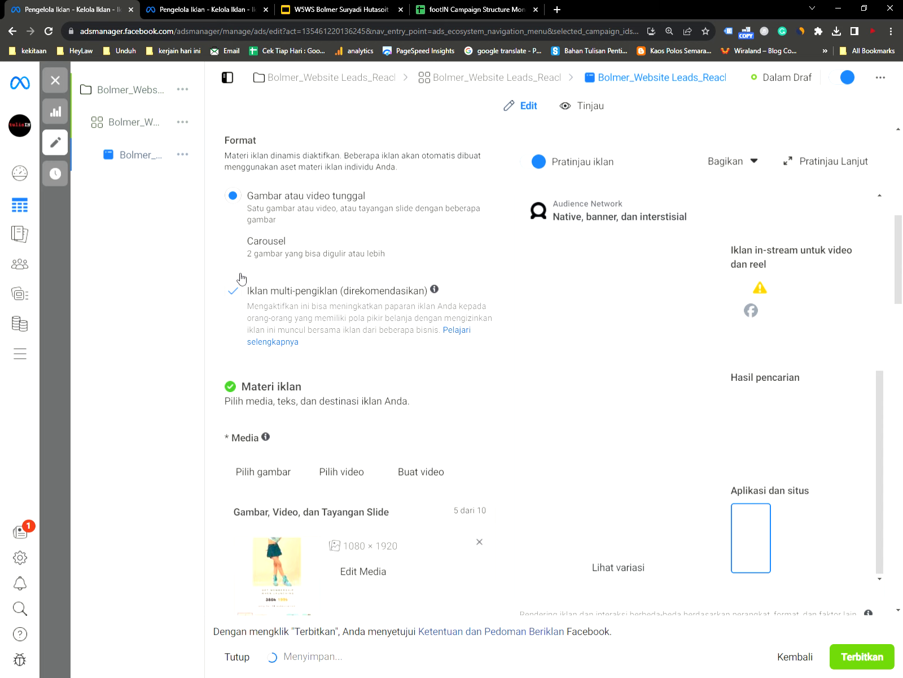
pyautogui.click(239, 249)
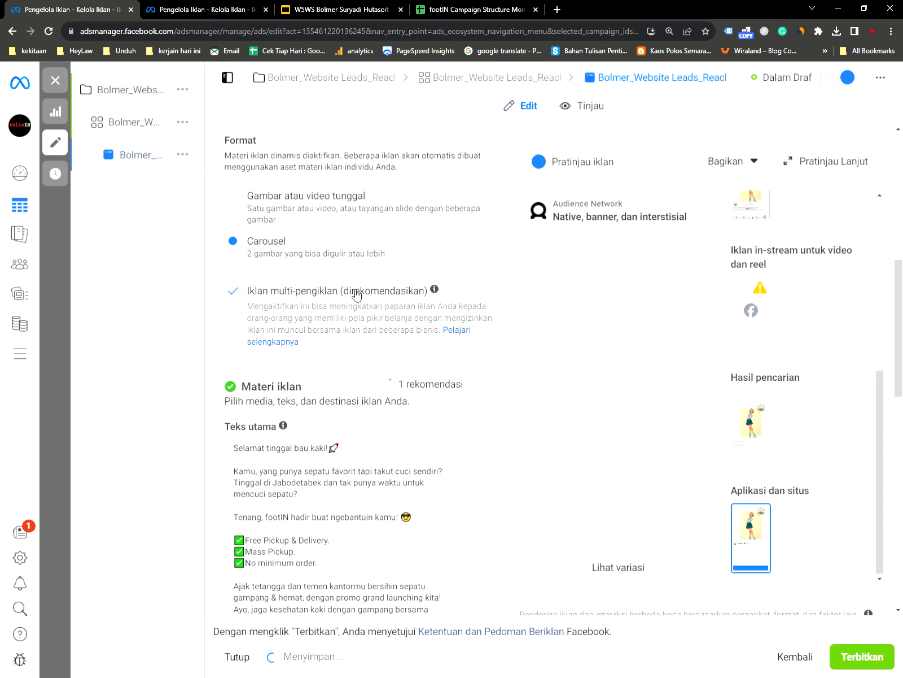
pyautogui.scroll(-1, 367, 276)
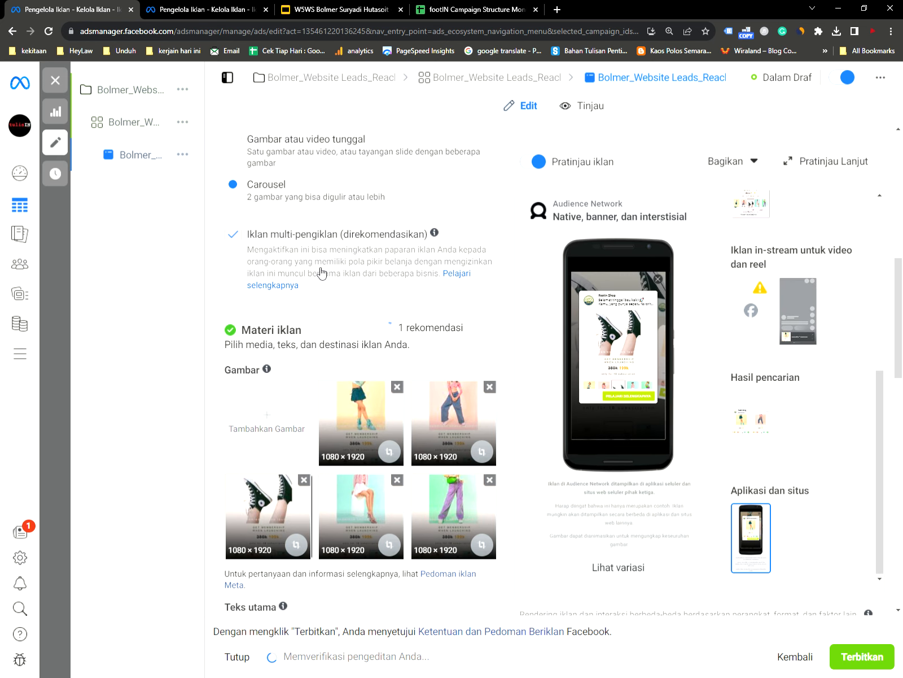
pyautogui.scroll(-1, 321, 276)
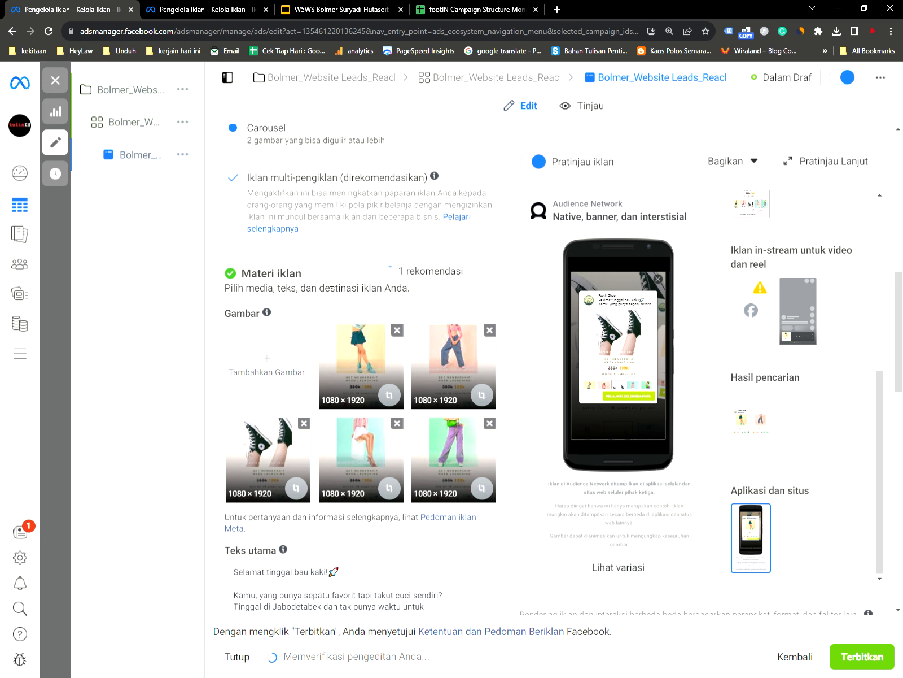
pyautogui.scroll(-2, 332, 291)
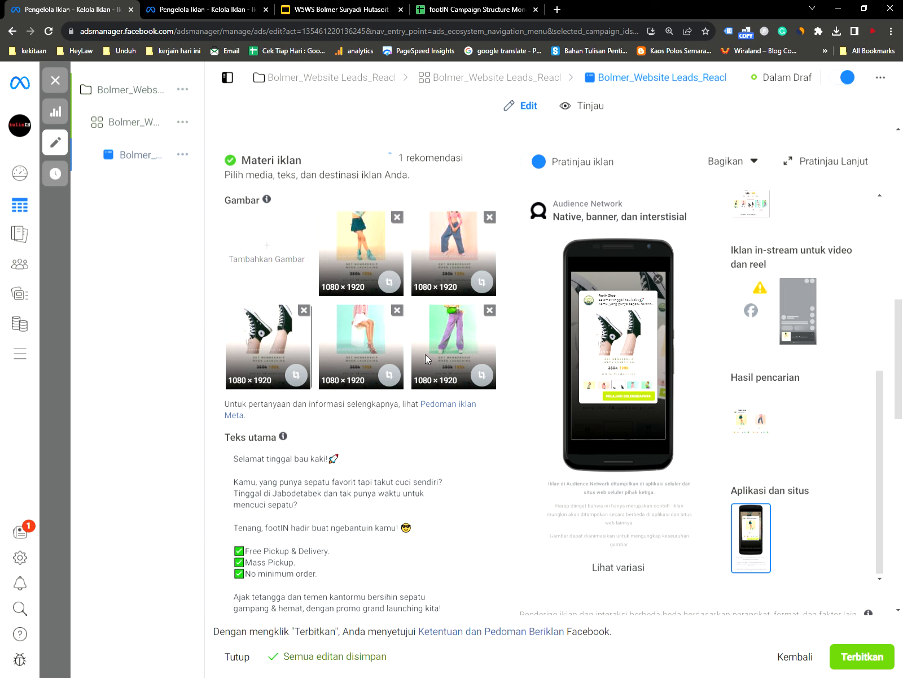
# Compare the Facebook feed preview with its full primary text expanded in the Gambar atau video tunggal and Carousel formats
pyautogui.scroll(7, 621, 350)
pyautogui.scroll(6, 765, 293)
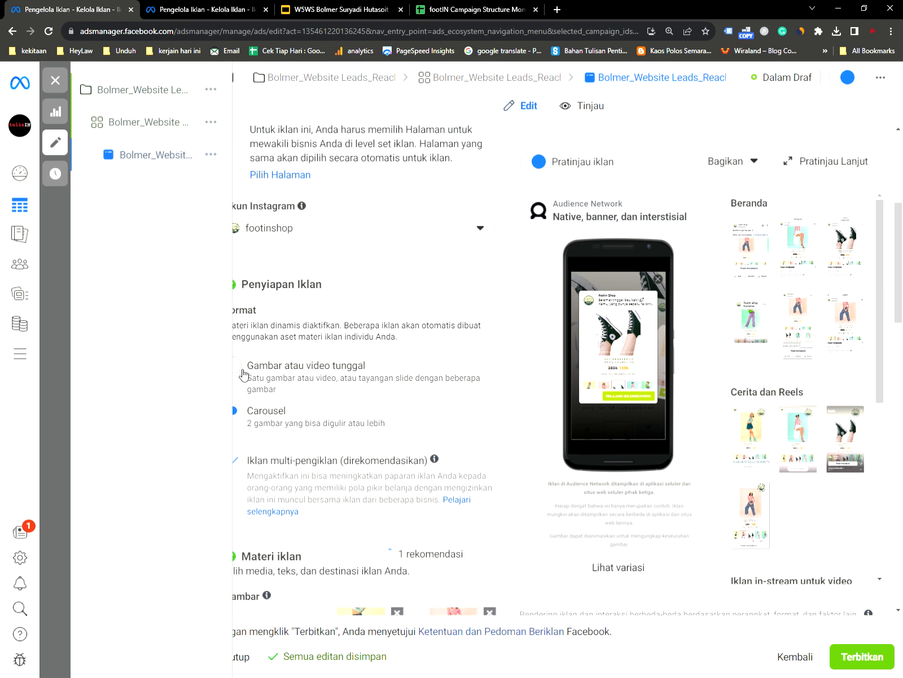
pyautogui.click(751, 253)
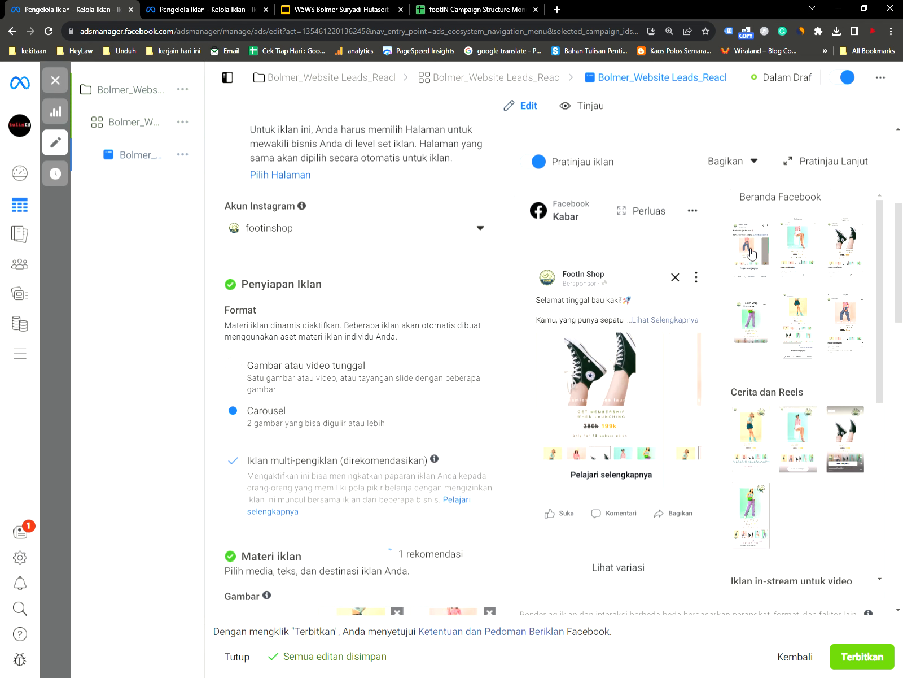
pyautogui.click(269, 370)
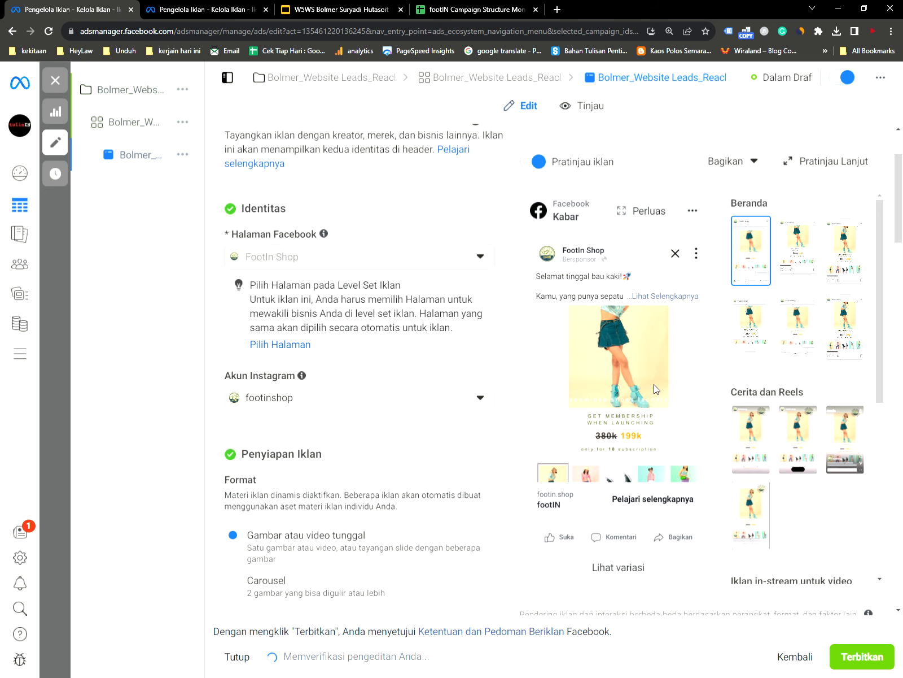
pyautogui.click(663, 297)
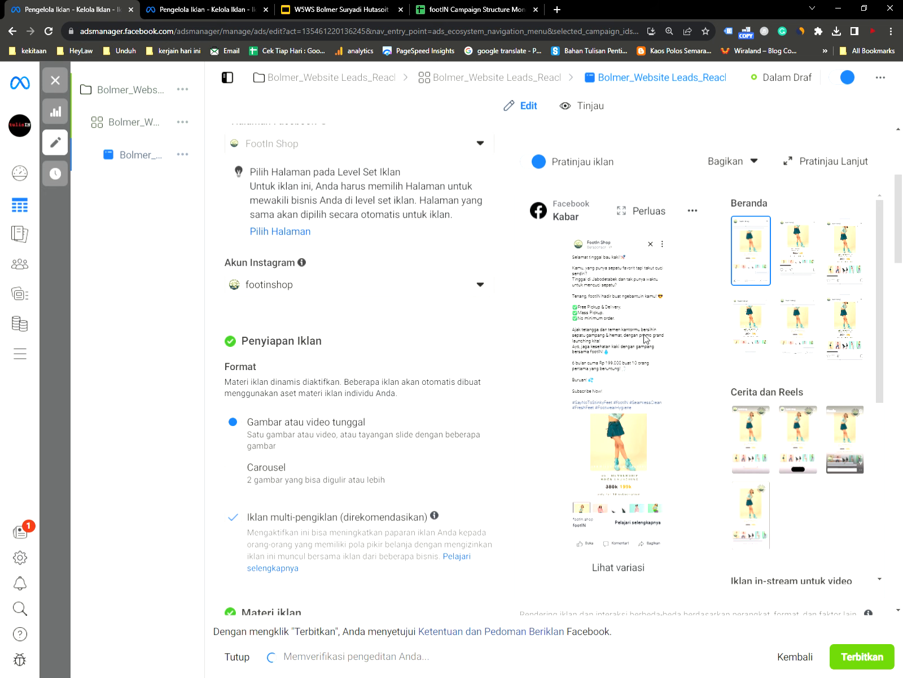
pyautogui.scroll(-4, 648, 354)
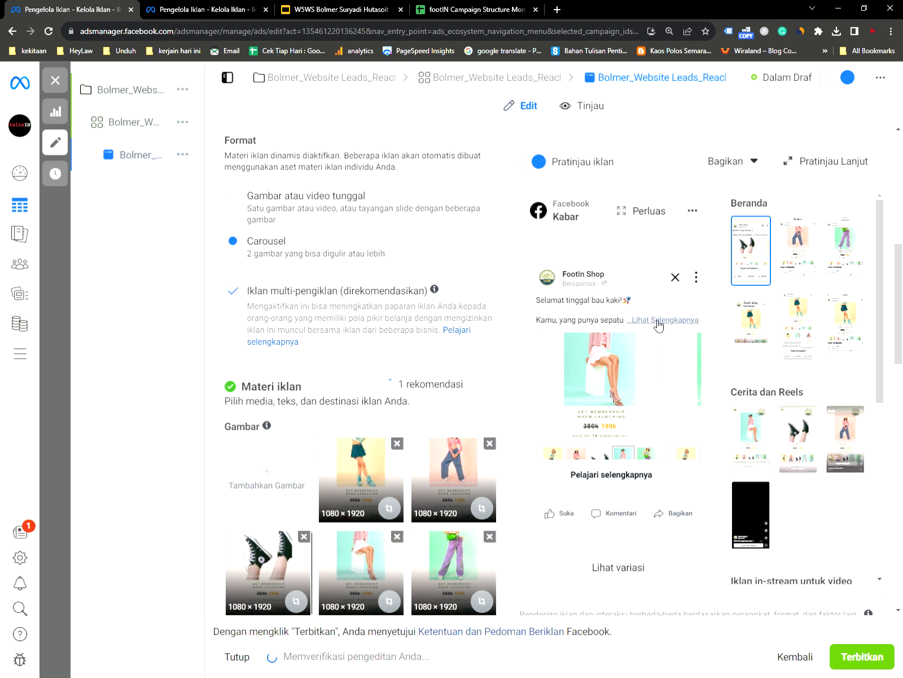
pyautogui.click(657, 321)
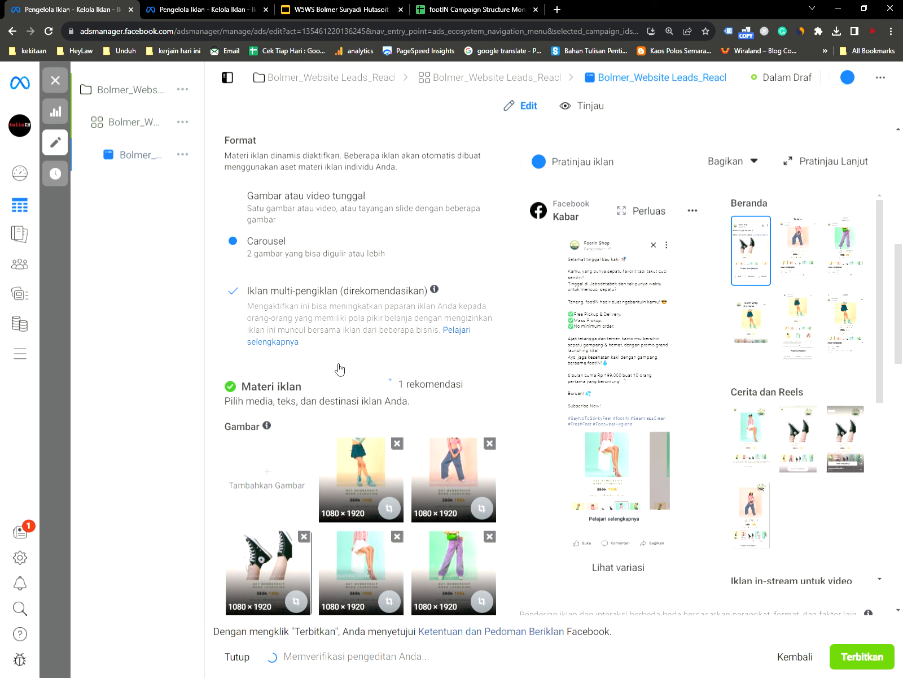
# Compare the Instagram Stories preview in the Carousel and Gambar atau video tunggal formats, returning the ad to Carousel
pyautogui.scroll(-3, 706, 379)
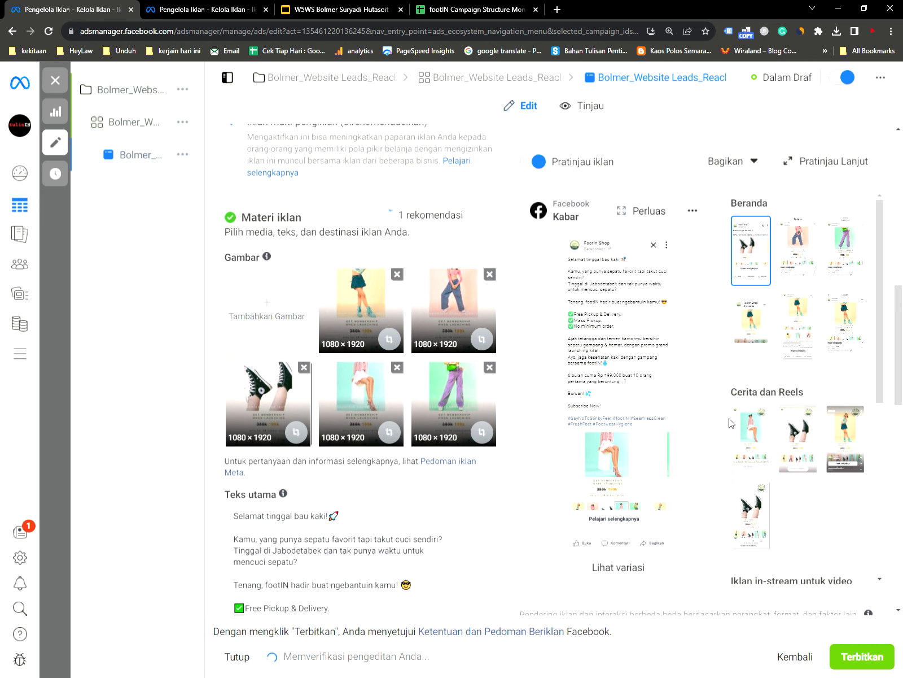
pyautogui.scroll(-1, 751, 389)
pyautogui.click(751, 378)
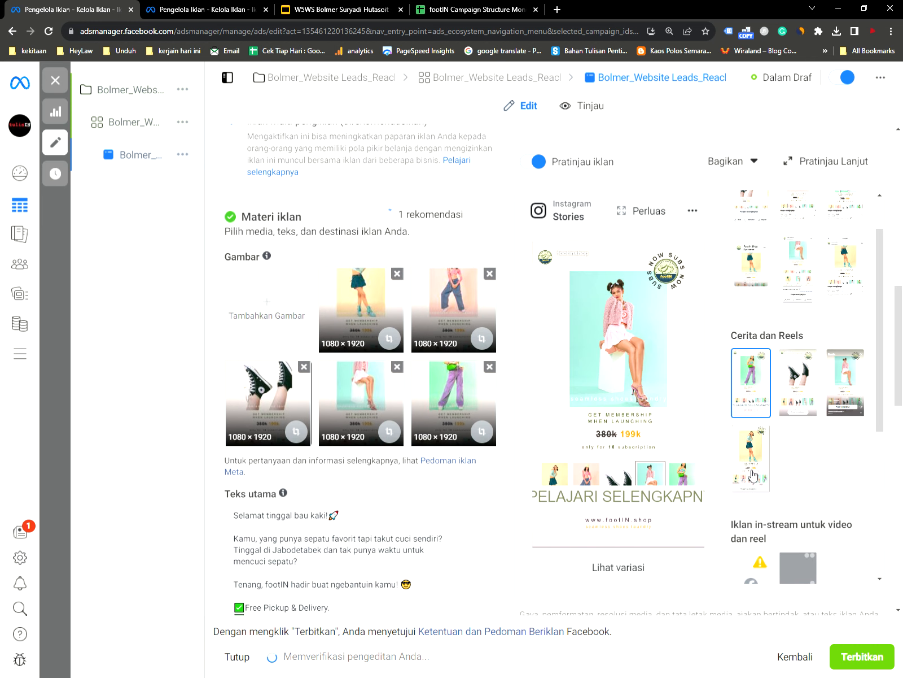
pyautogui.scroll(-1, 754, 474)
pyautogui.scroll(5, 323, 265)
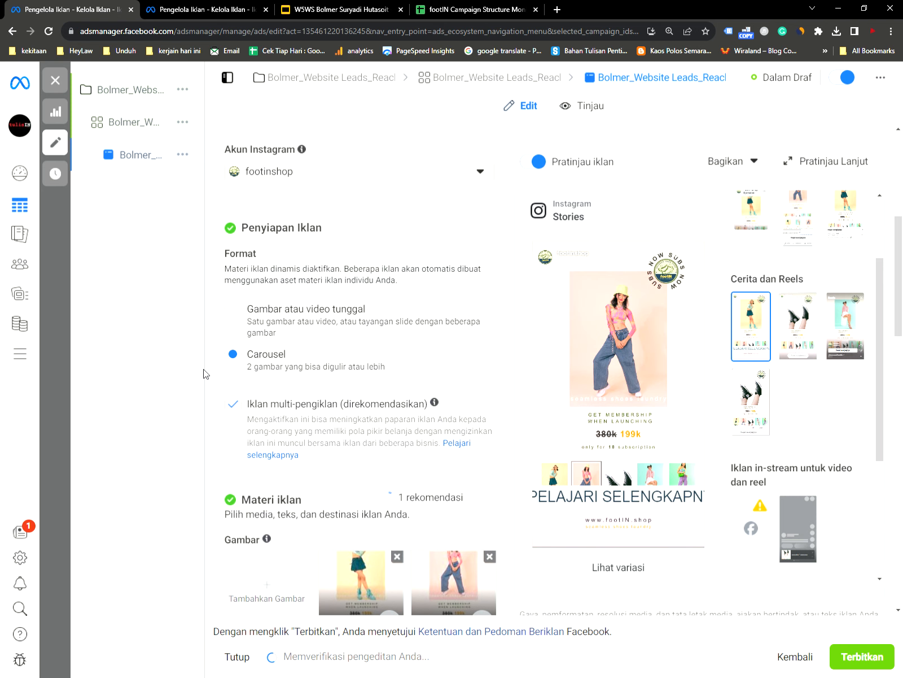
pyautogui.click(233, 310)
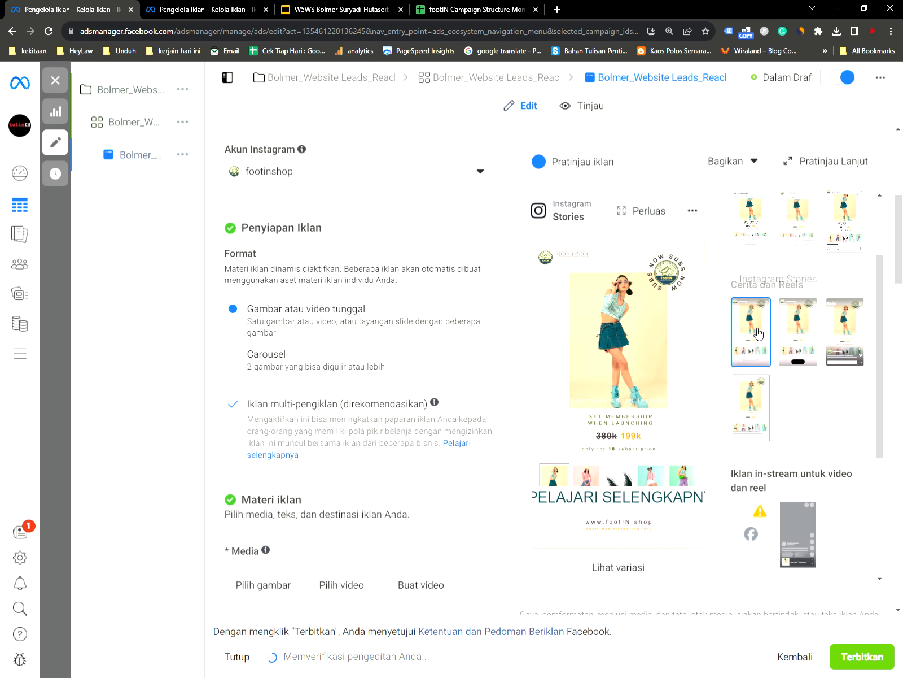
pyautogui.click(378, 337)
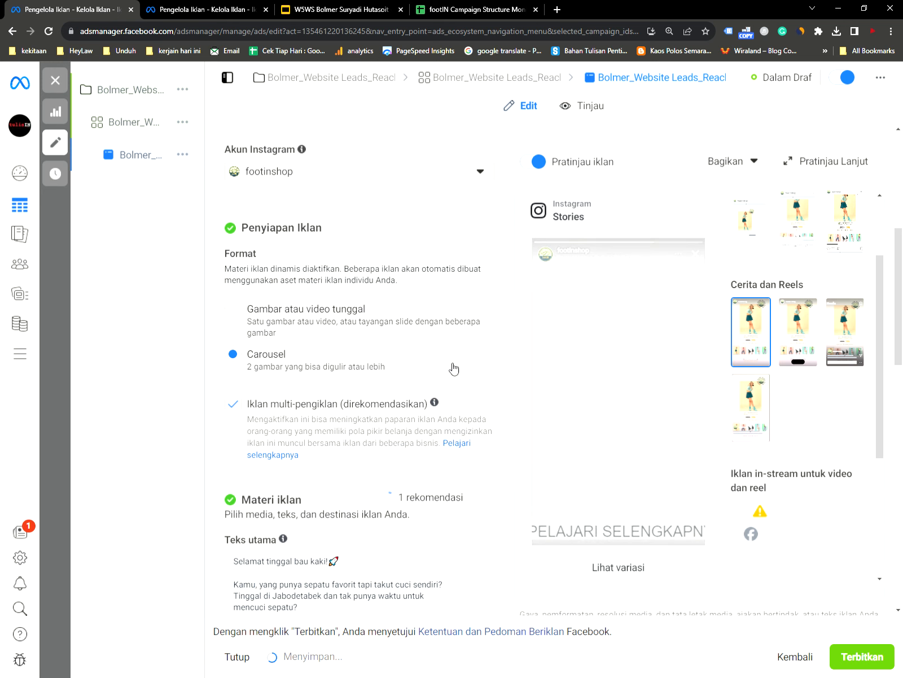
# Review the carousel images and the Teks utama copy, highlighting the whole primary text for reading
pyautogui.scroll(-6, 431, 347)
pyautogui.scroll(-2, 429, 350)
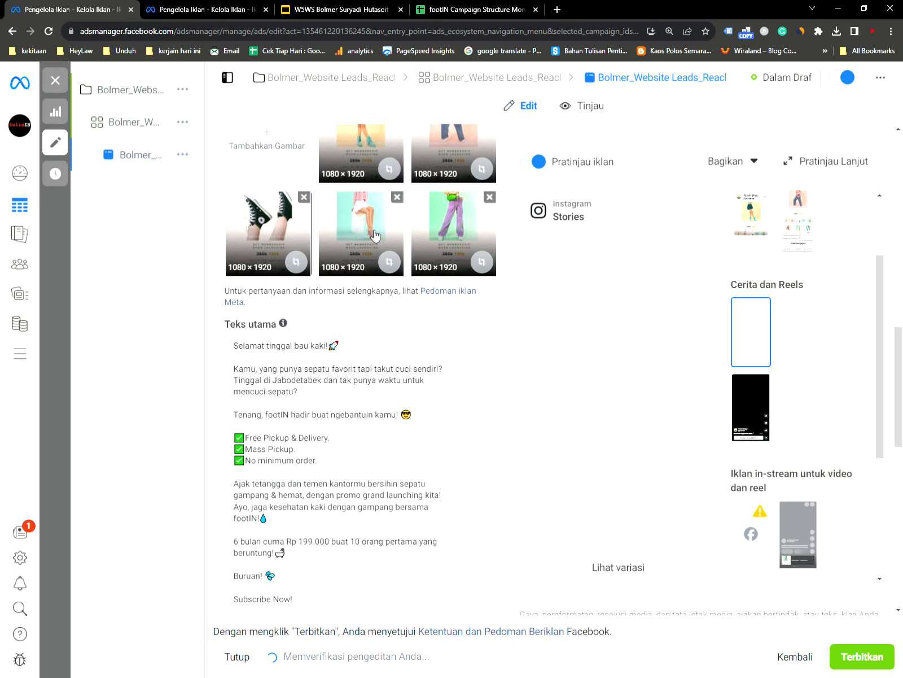
pyautogui.scroll(2, 376, 232)
pyautogui.scroll(-3, 373, 338)
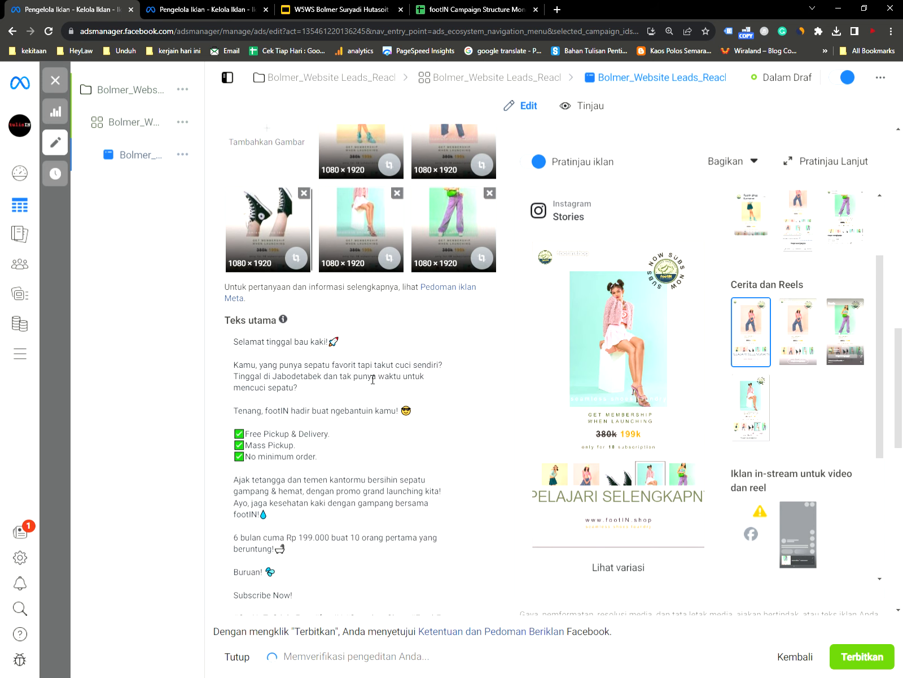
pyautogui.scroll(-2, 370, 356)
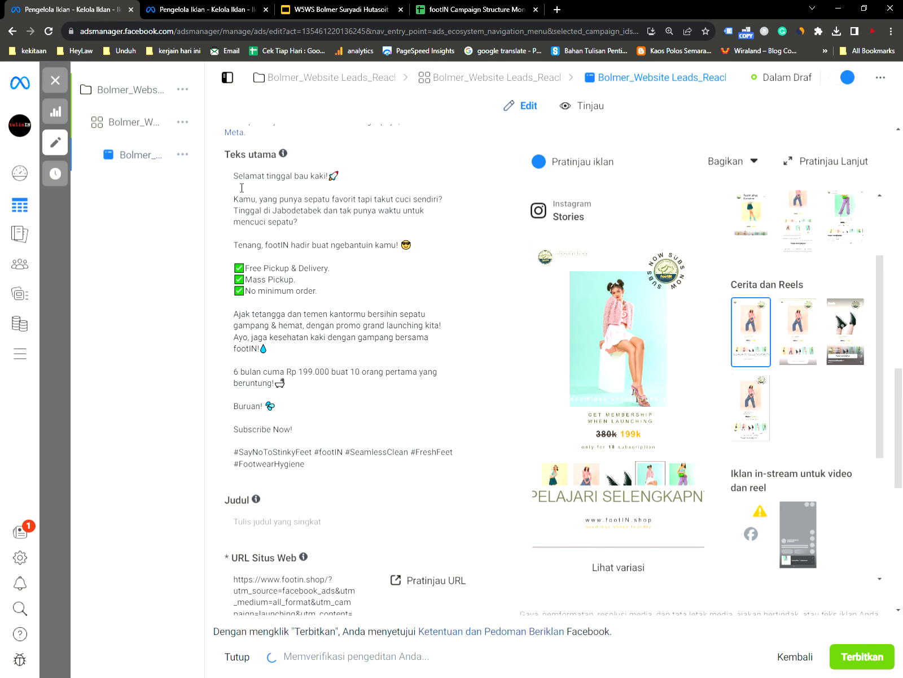
pyautogui.click(239, 180)
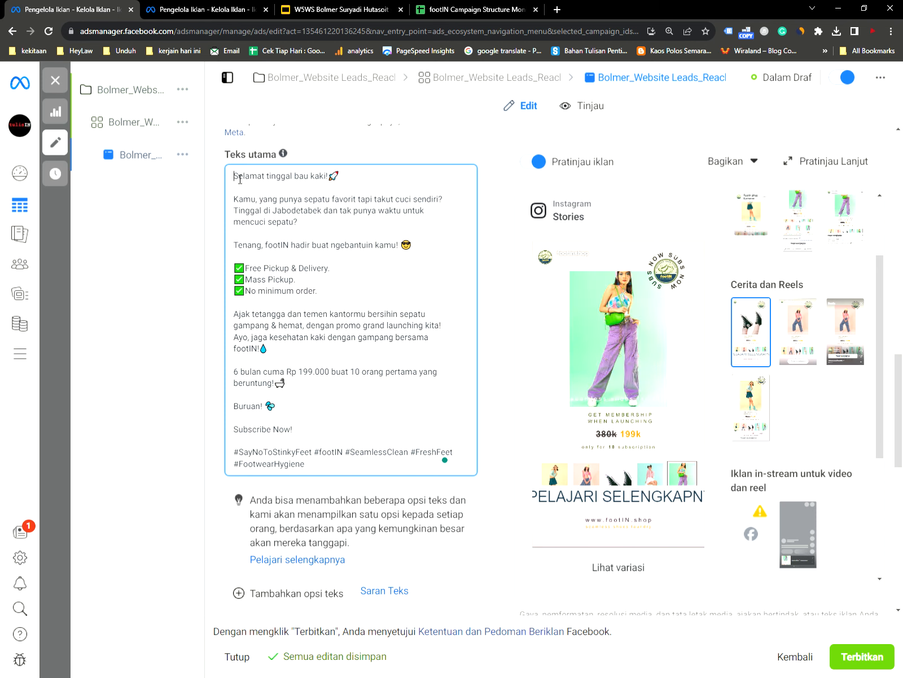
pyautogui.moveTo(239, 179); pyautogui.dragTo(308, 467)
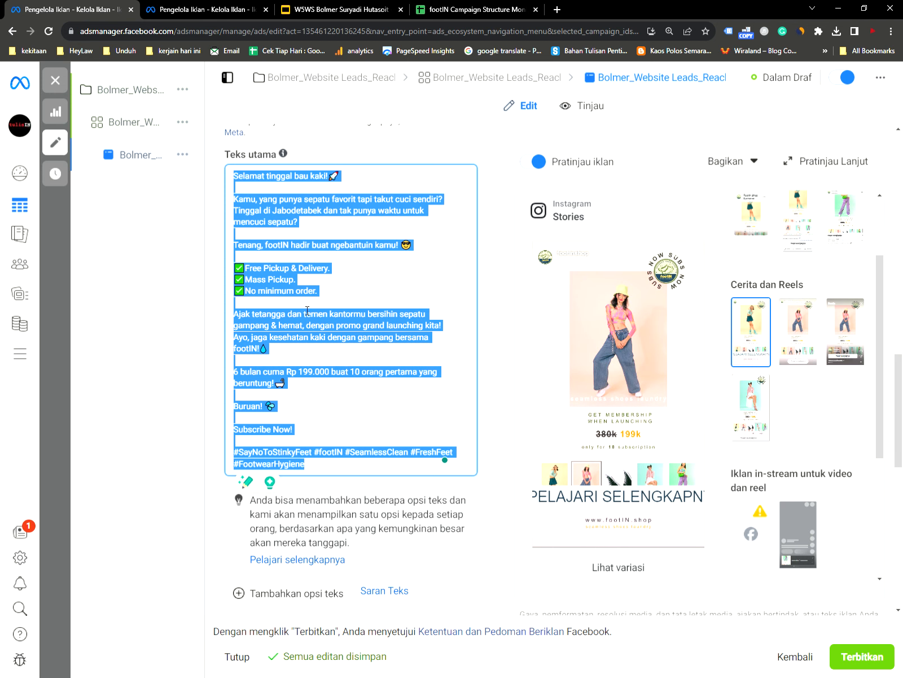
pyautogui.click(256, 192)
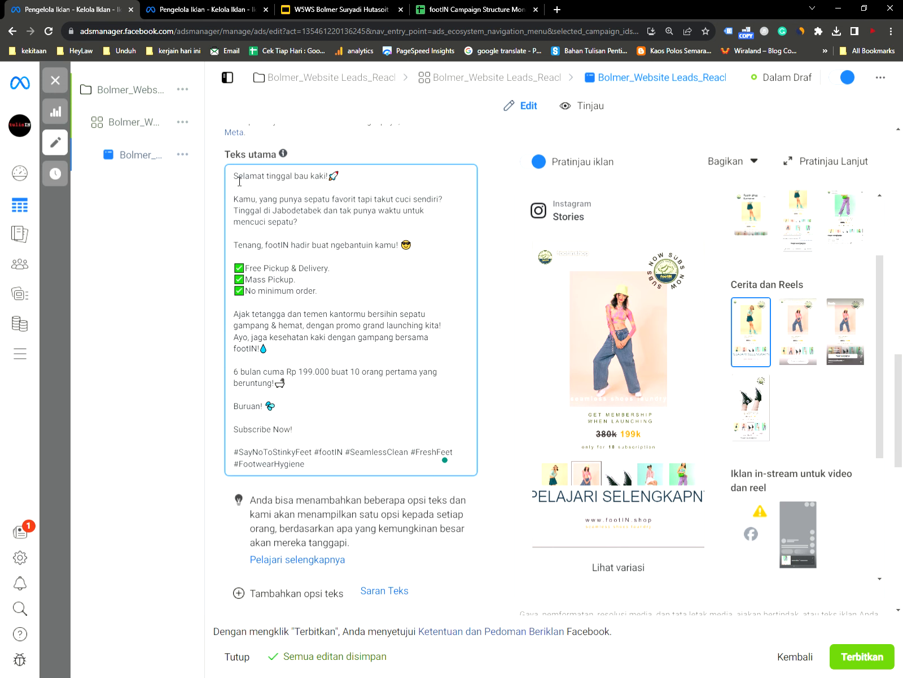
# Highlight the opening line "Selamat tinggal bau kaki!" and its rocket emoji in the Teks utama
pyautogui.moveTo(240, 180); pyautogui.dragTo(371, 185)
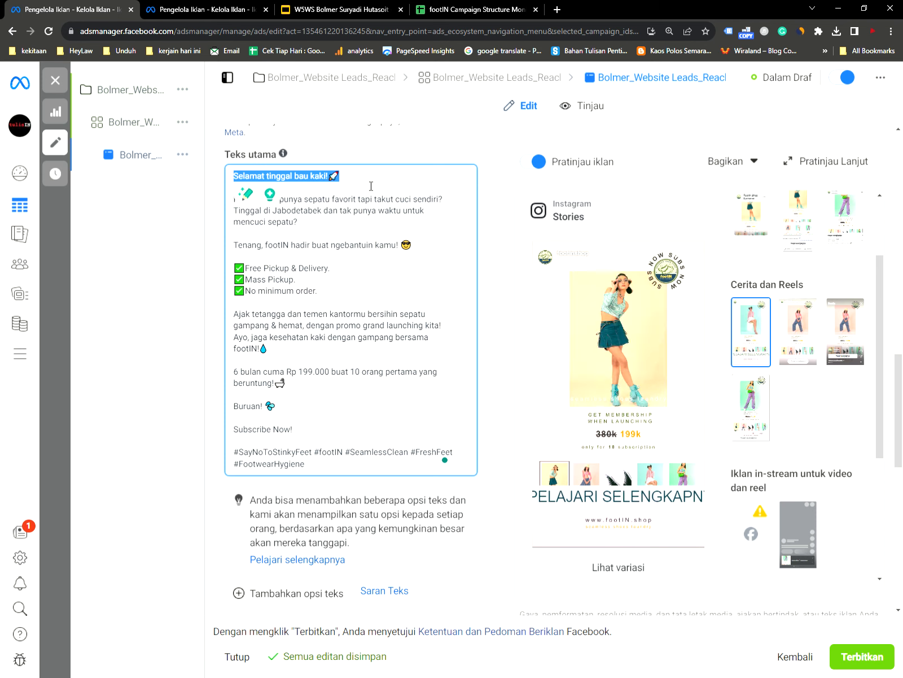
pyautogui.click(375, 186)
pyautogui.moveTo(336, 181); pyautogui.dragTo(342, 180)
pyautogui.click(279, 187)
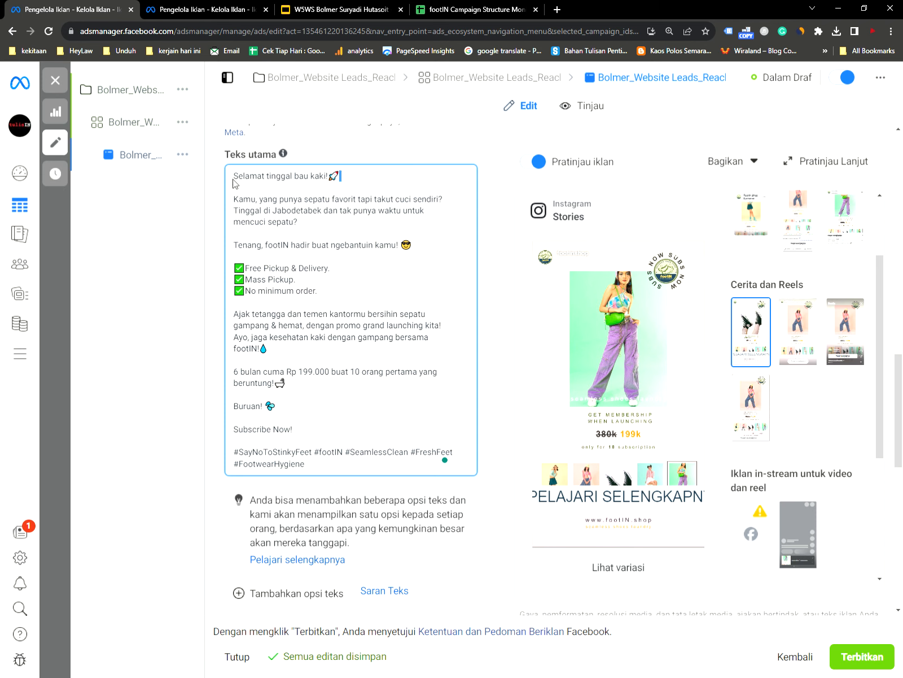
pyautogui.moveTo(234, 178); pyautogui.dragTo(359, 177)
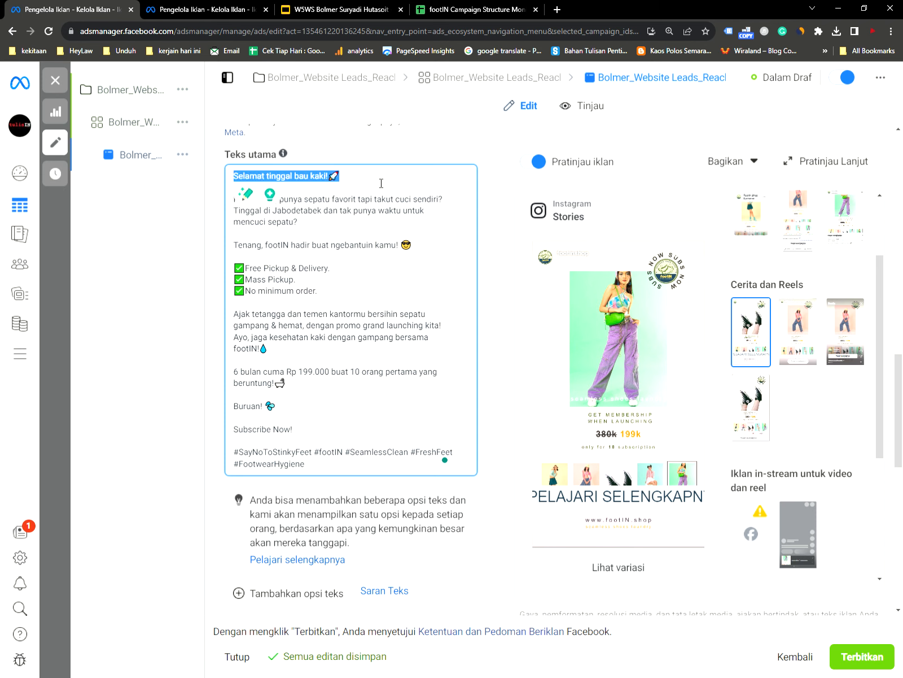
# Switch to the Google Slides deck, review the Competitor Analysis 01 to 04 slides, and return to the ad in Meta Ads Manager
pyautogui.click(325, 10)
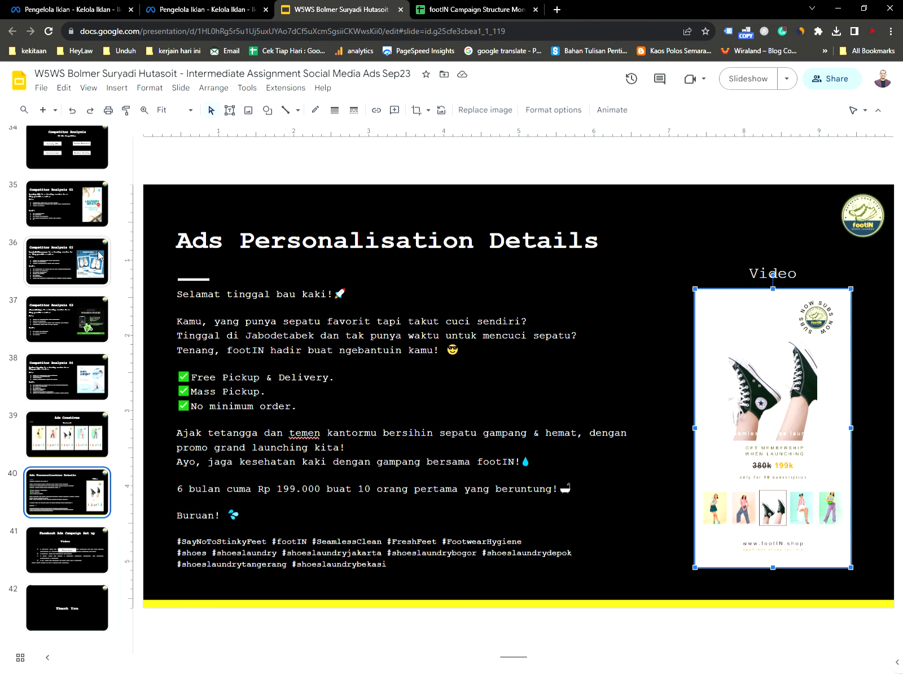
pyautogui.click(90, 214)
pyautogui.click(92, 260)
pyautogui.click(91, 316)
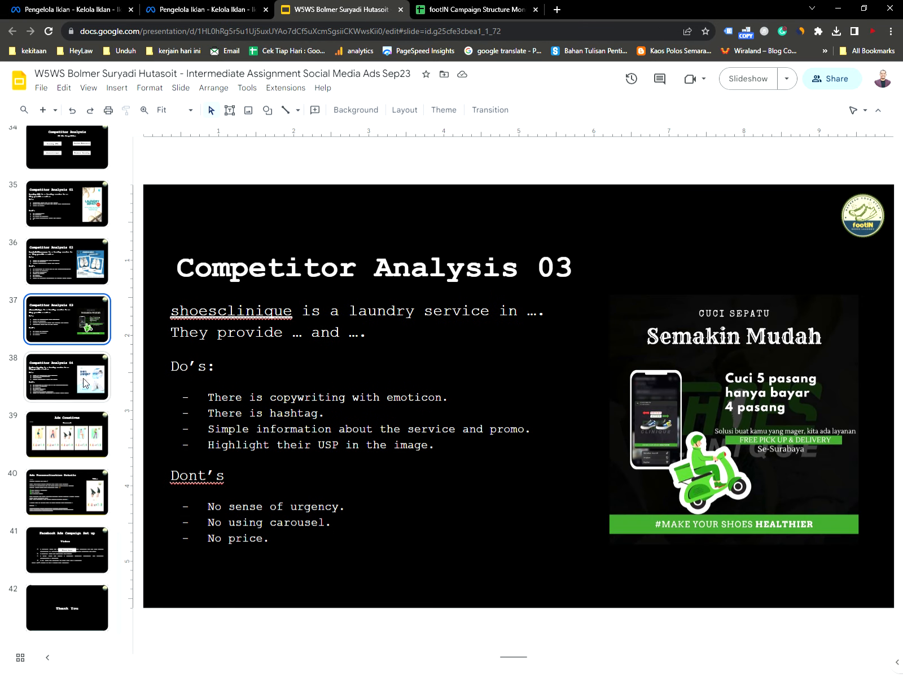
pyautogui.click(87, 382)
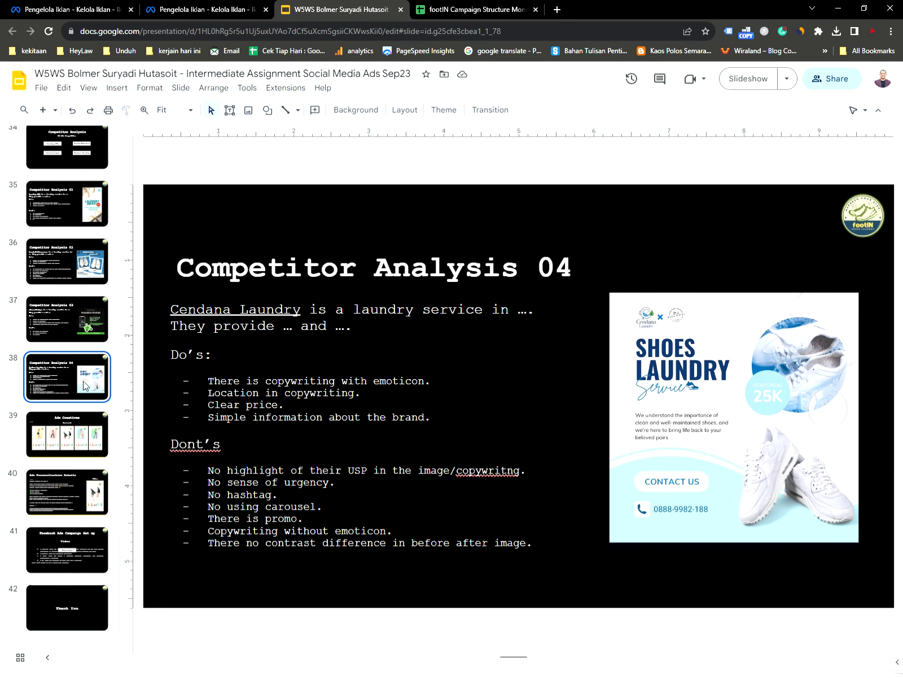
pyautogui.click(70, 16)
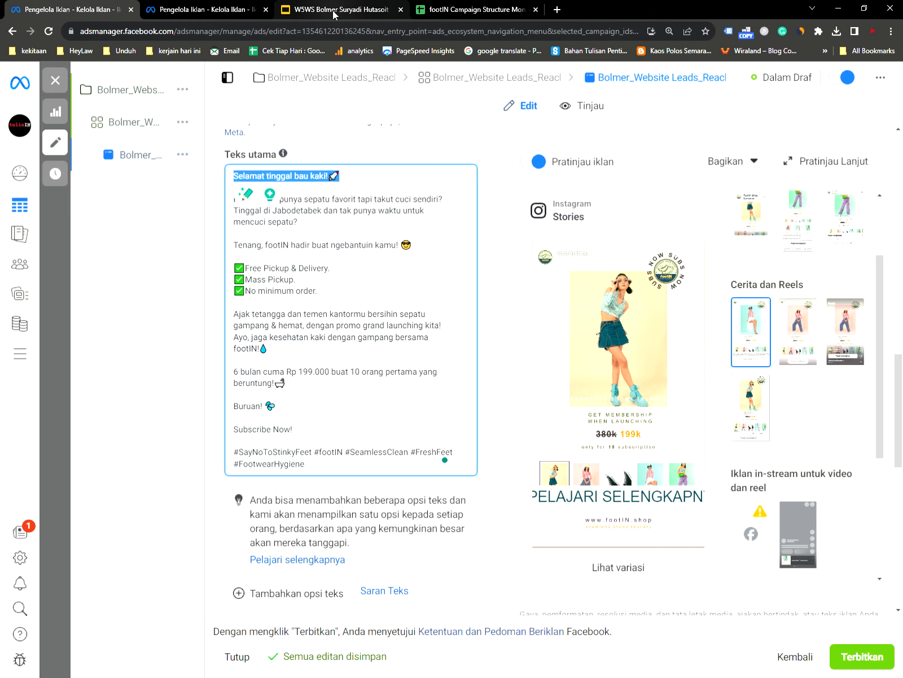
pyautogui.click(336, 10)
pyautogui.click(66, 217)
pyautogui.click(69, 260)
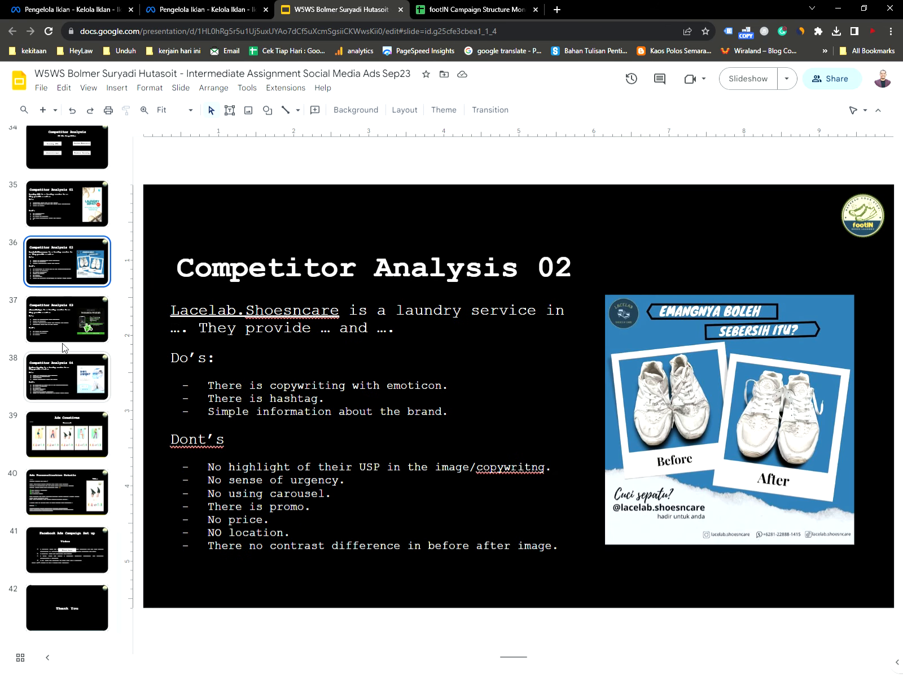
pyautogui.click(63, 339)
pyautogui.click(65, 362)
pyautogui.click(101, 10)
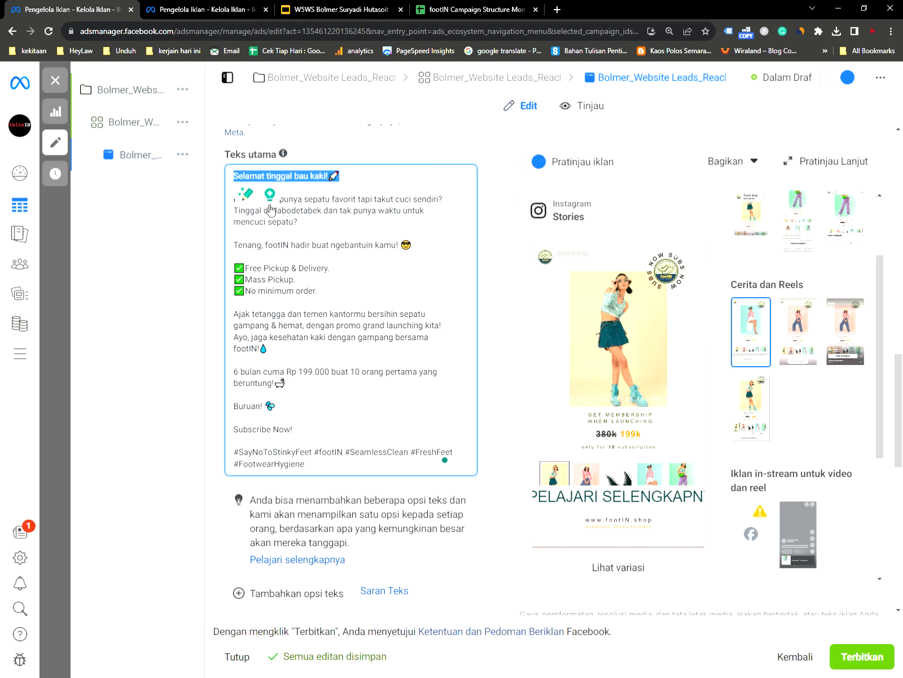
# Highlight the words "sepatu favorit" in the second paragraph of the Teks utama for reading
pyautogui.click(360, 181)
pyautogui.click(310, 176)
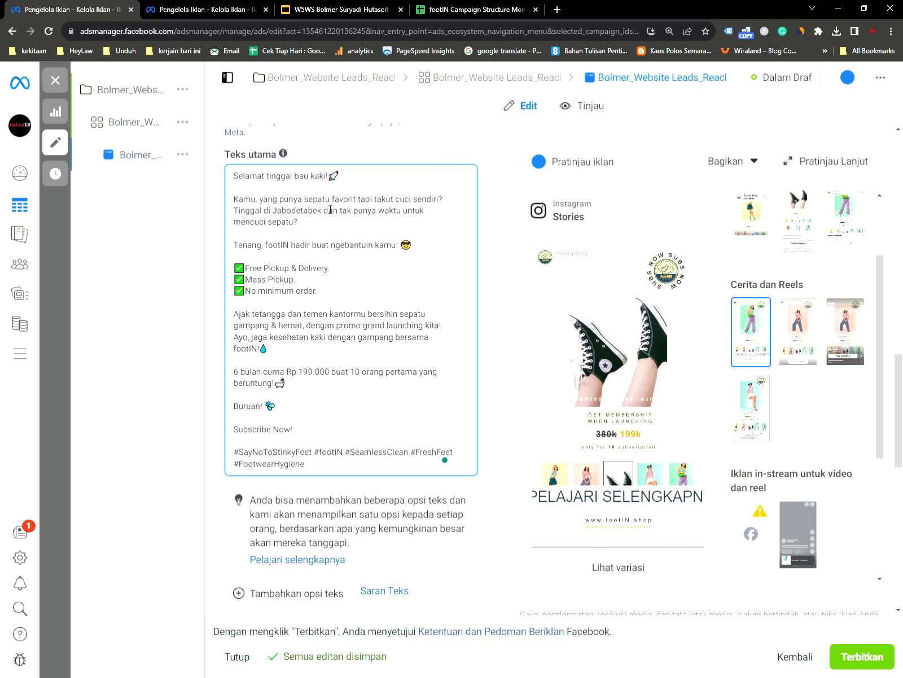
pyautogui.moveTo(305, 201); pyautogui.dragTo(363, 202)
pyautogui.click(453, 205)
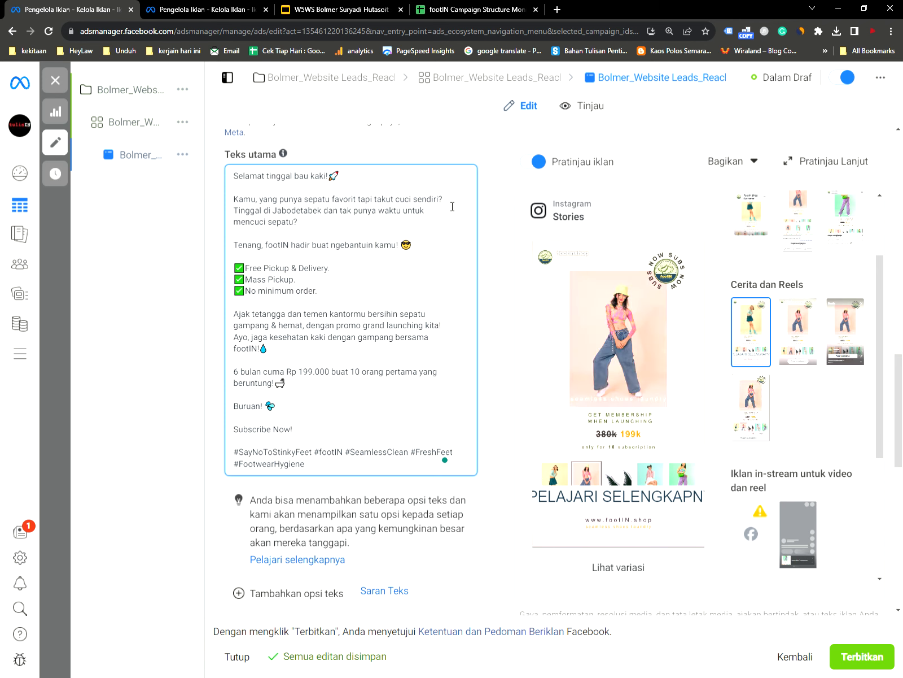
pyautogui.doubleClick(309, 201)
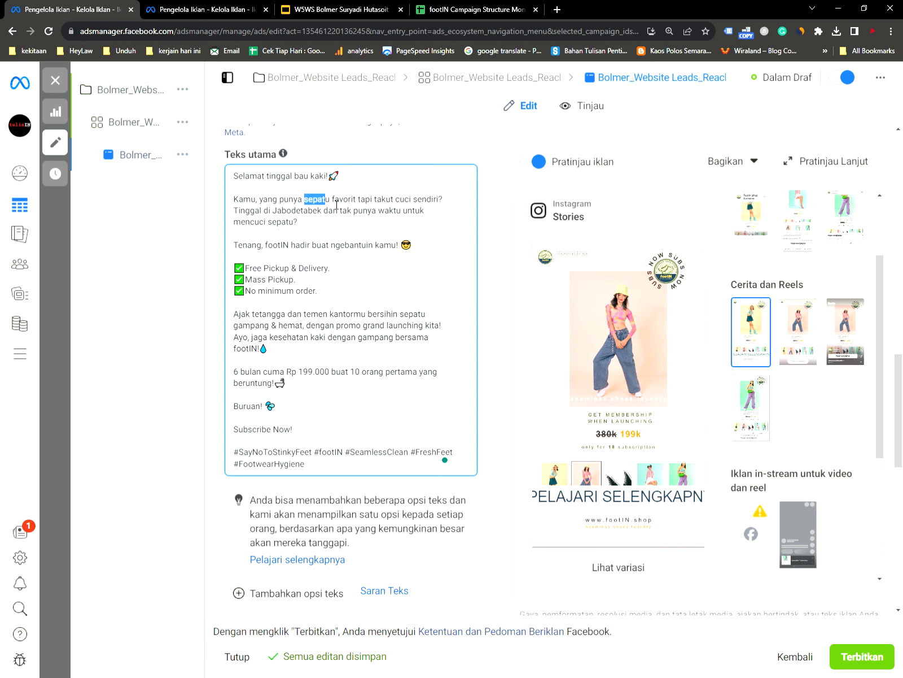
pyautogui.moveTo(309, 200); pyautogui.dragTo(353, 201)
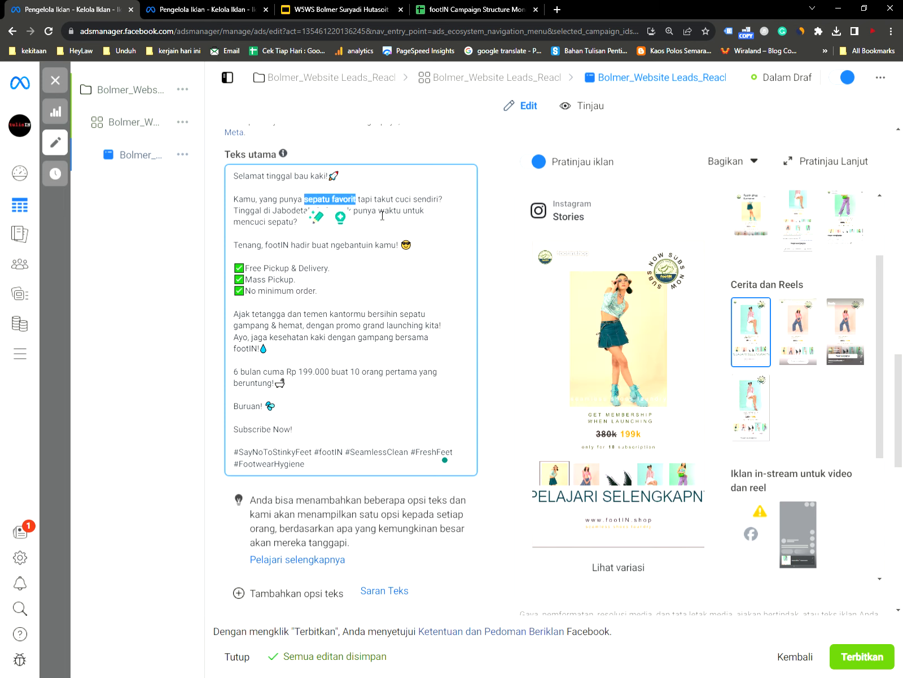
pyautogui.click(453, 203)
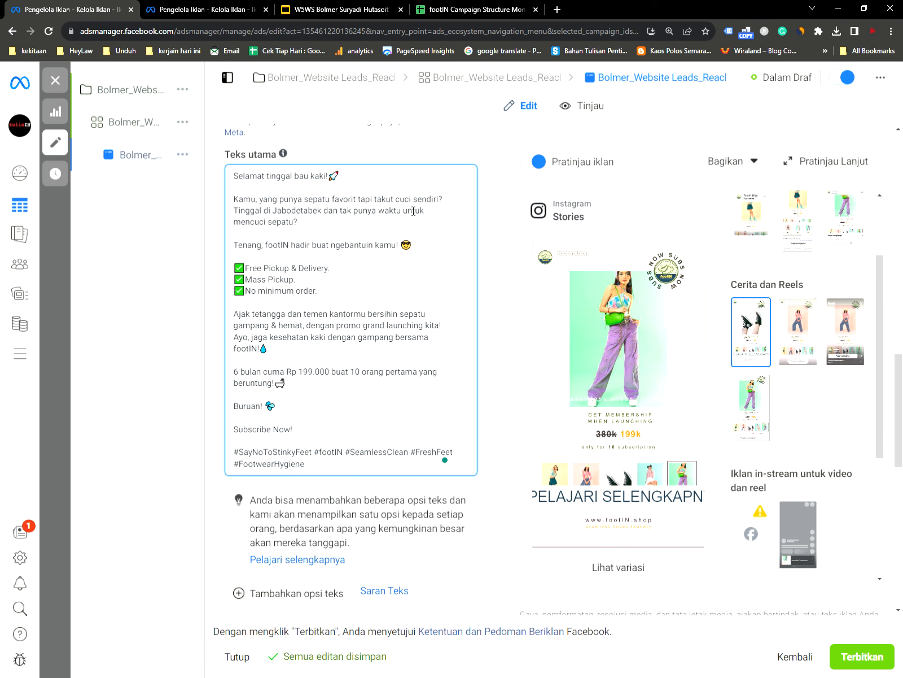
# Highlight the question "Kamu, yang punya sepatu favorit tapi takut cuci sendiri?" in the Teks utama, then clear the selection
pyautogui.moveTo(235, 200); pyautogui.dragTo(462, 202)
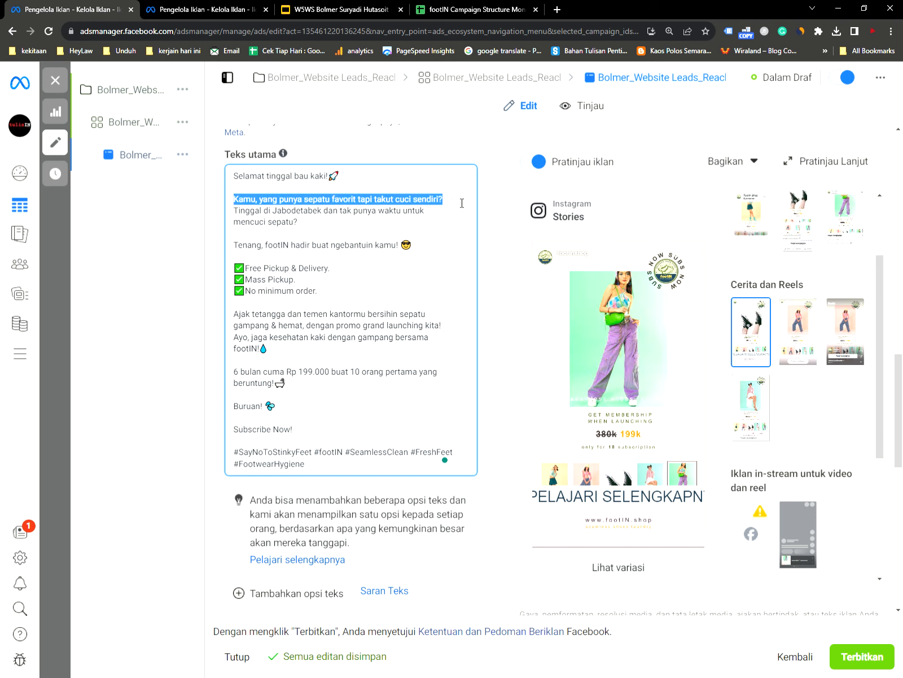
pyautogui.click(382, 200)
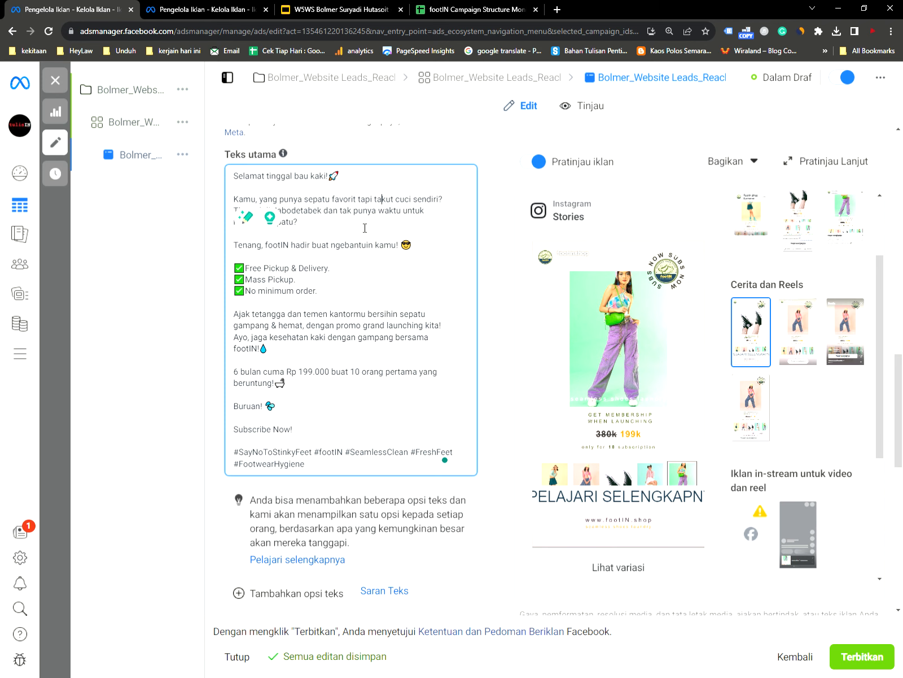
pyautogui.click(298, 223)
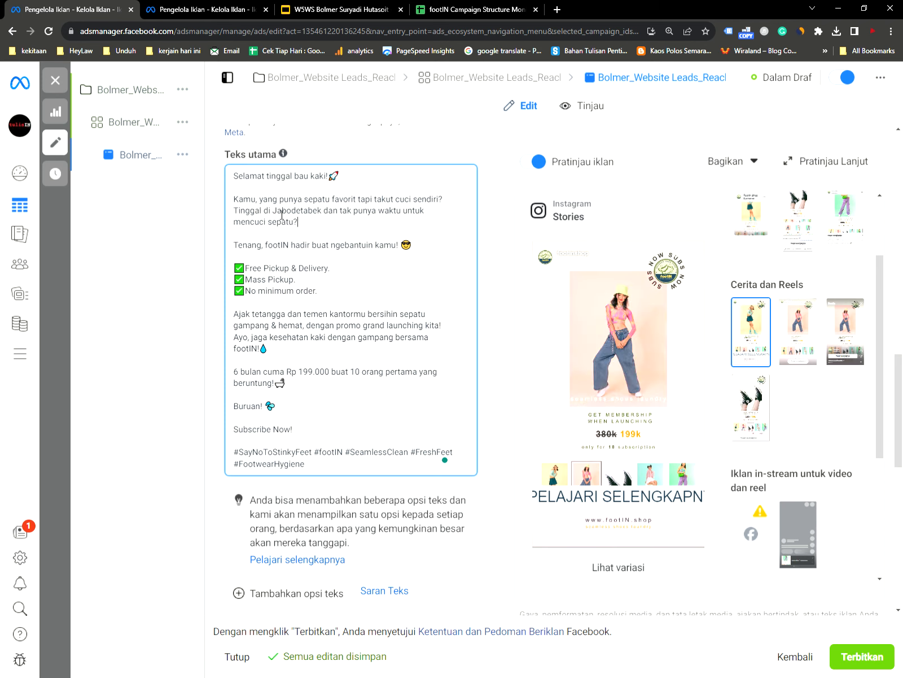
# Highlight "Jabodetabek" in the Teks utama and check it against the city ads in the footIN Campaign Structure Monitoring spreadsheet
pyautogui.moveTo(273, 210); pyautogui.dragTo(321, 210)
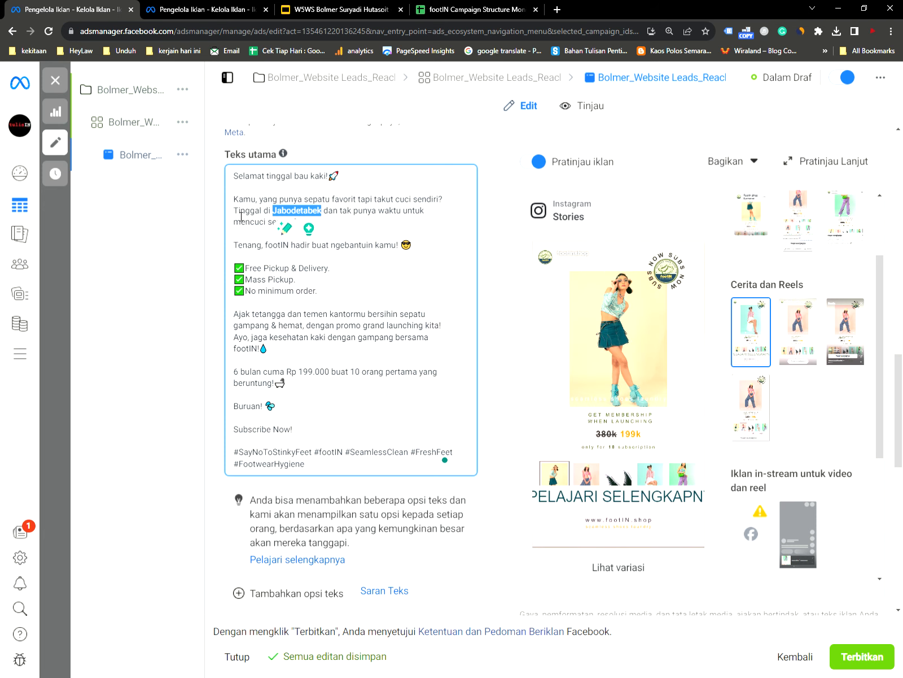
pyautogui.click(463, 10)
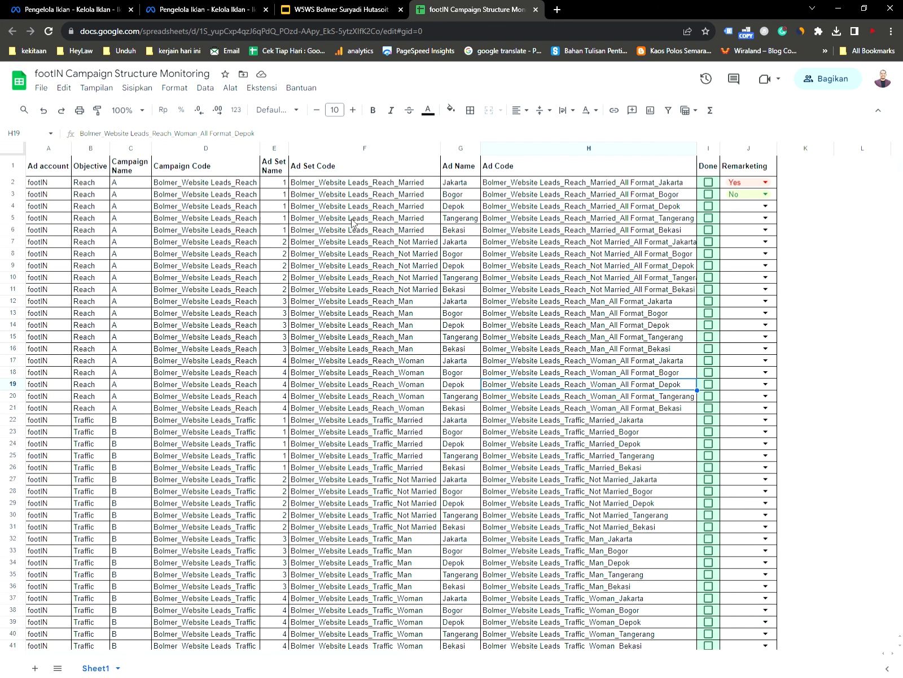
pyautogui.click(68, 12)
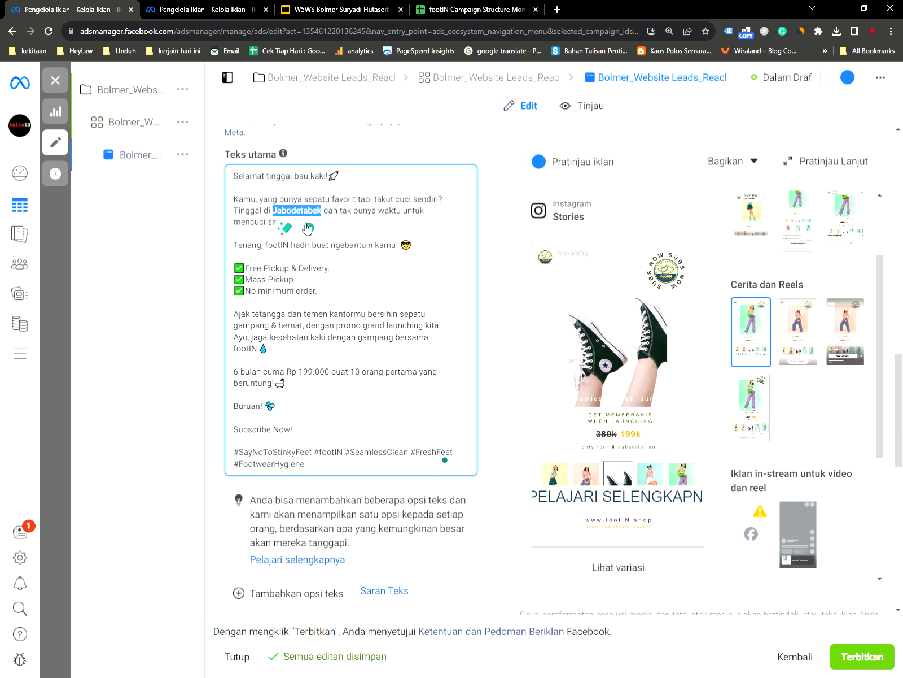
pyautogui.click(251, 213)
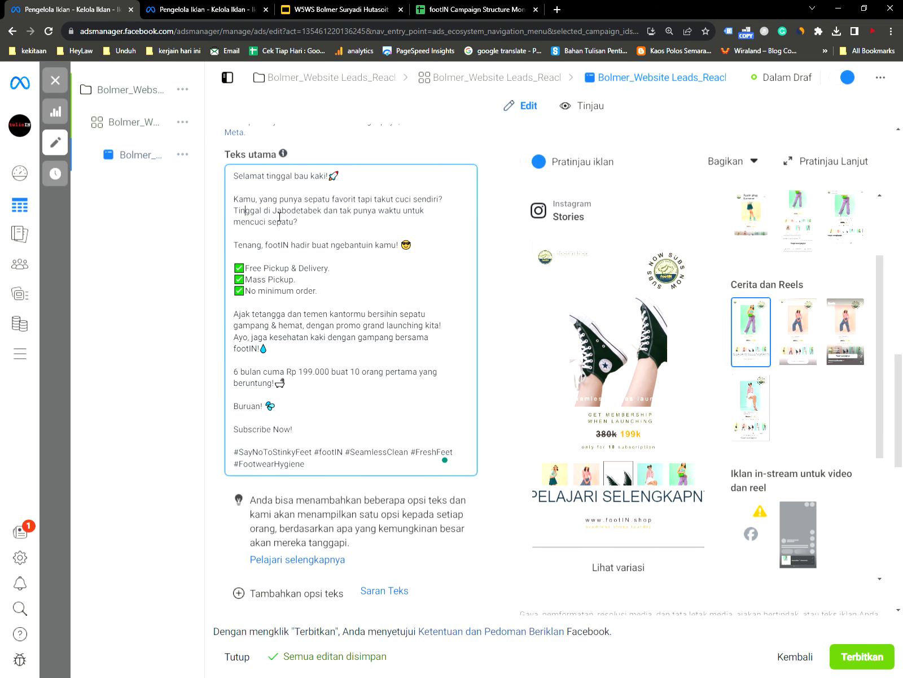
pyautogui.moveTo(273, 214); pyautogui.dragTo(329, 219)
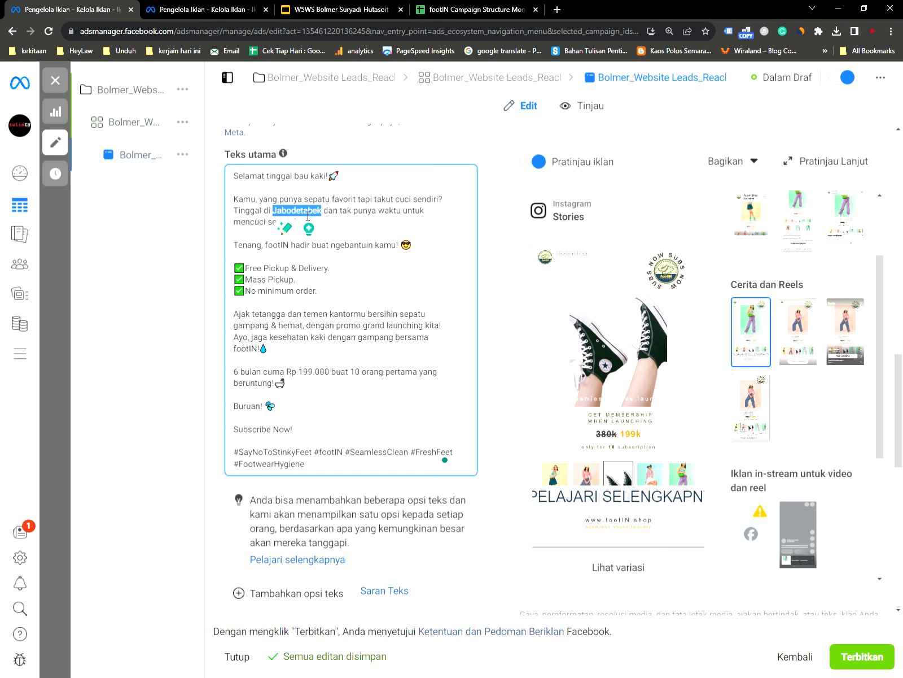
pyautogui.click(345, 224)
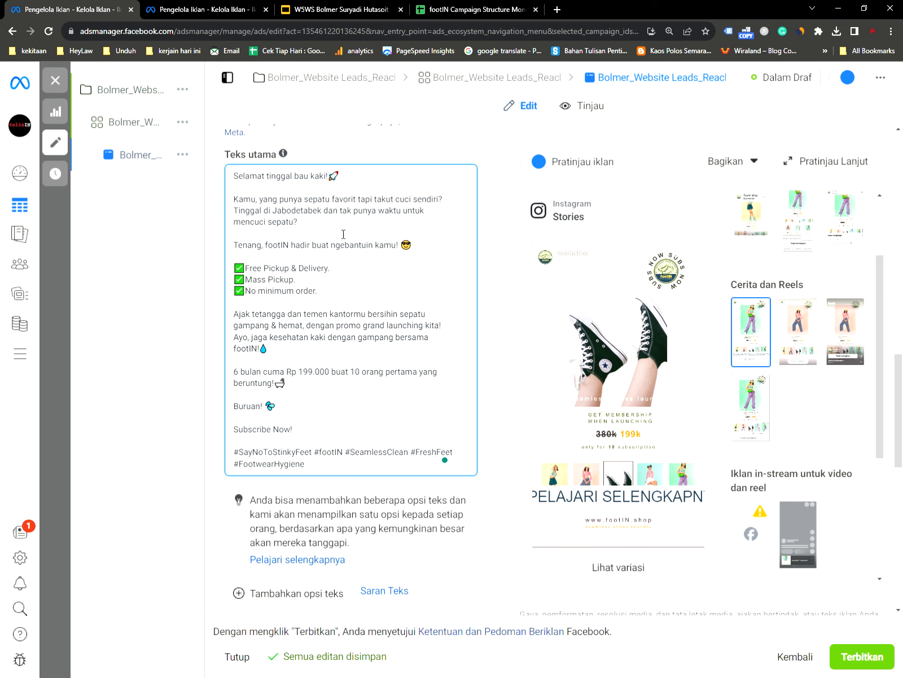
# Reread the Teks utama from "Selamat tinggal bau kaki!" to "Tenang, footIN hadir buat ngebantuin kamu!", highlighting passages for reading
pyautogui.doubleClick(240, 247)
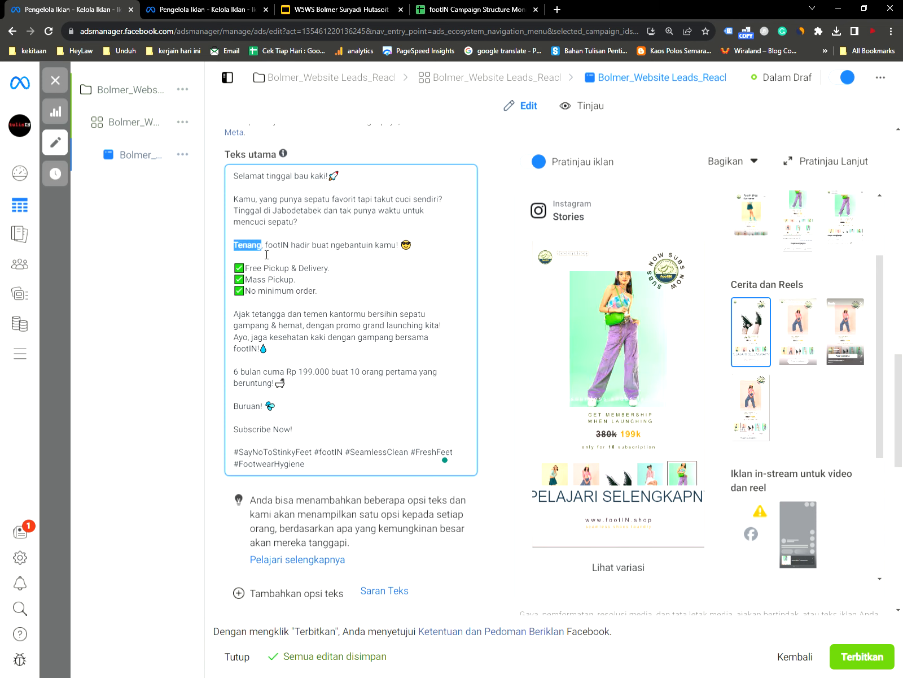
pyautogui.click(417, 247)
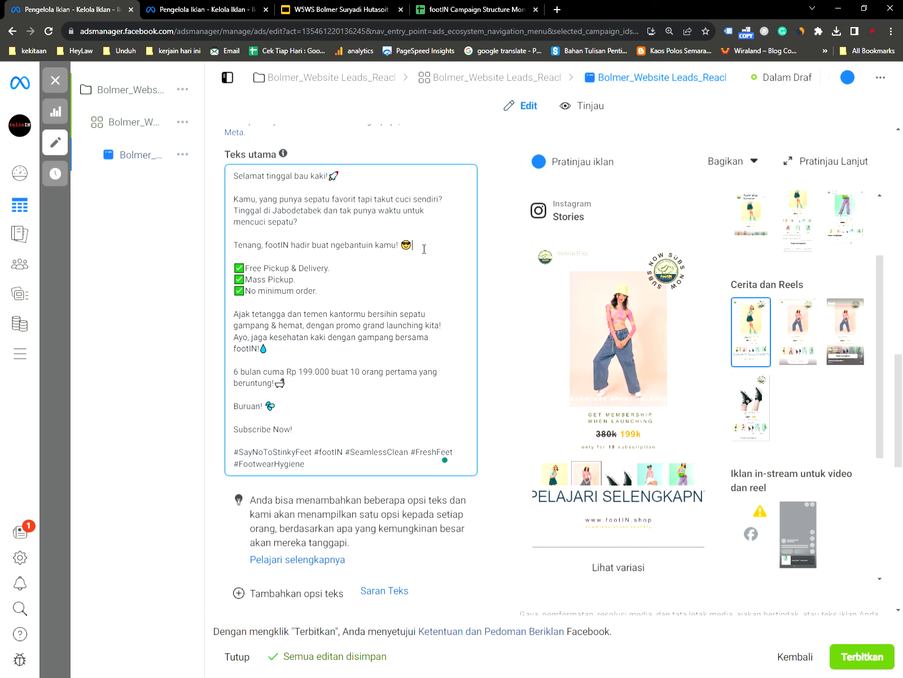
pyautogui.tripleClick(241, 183)
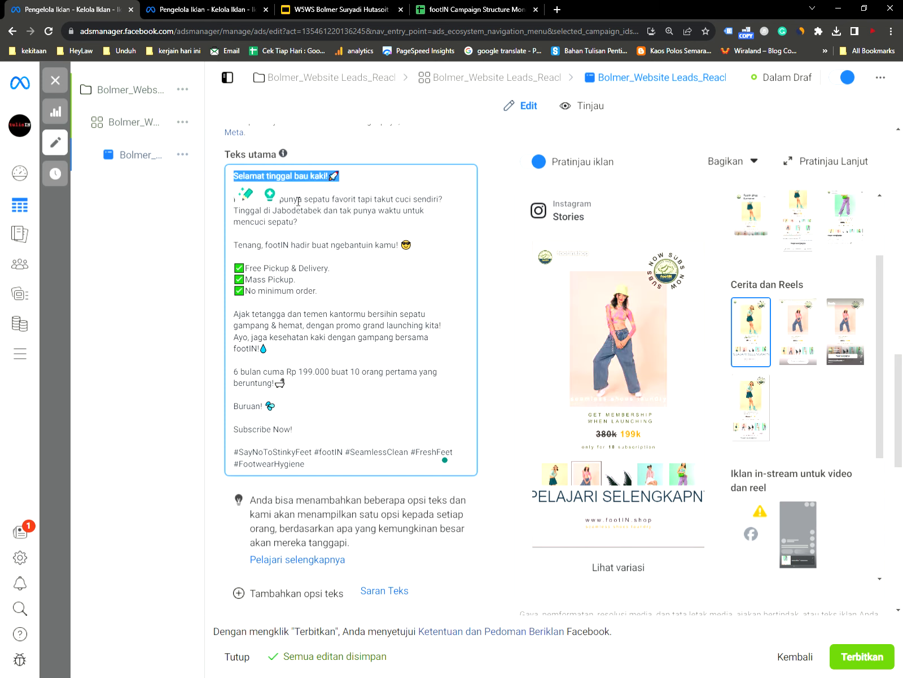
pyautogui.click(322, 202)
pyautogui.moveTo(233, 199); pyautogui.dragTo(454, 203)
pyautogui.click(443, 219)
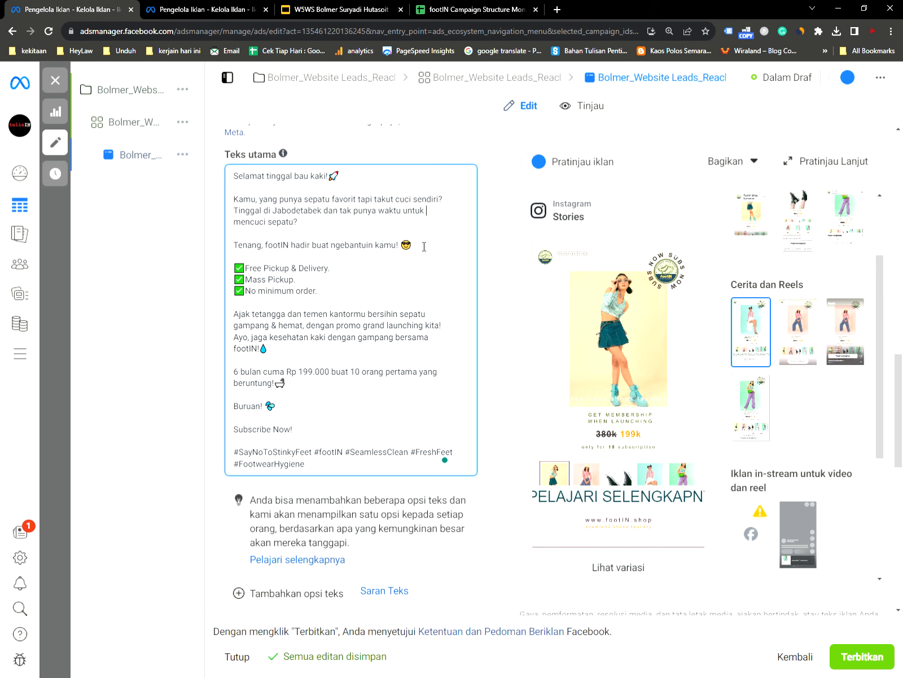
pyautogui.moveTo(421, 243); pyautogui.dragTo(313, 258)
pyautogui.click(338, 269)
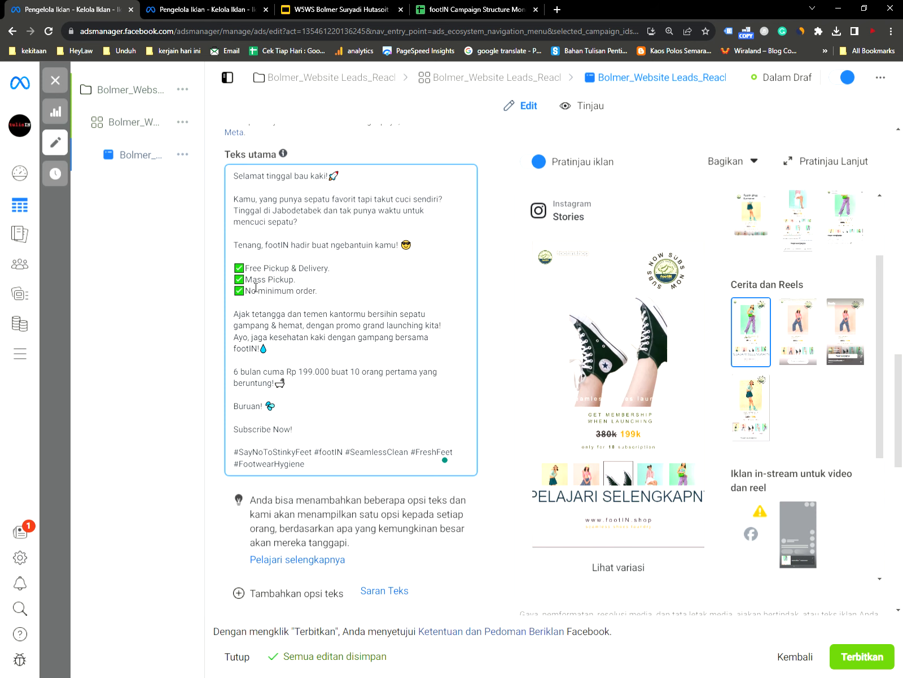
# Highlight the benefit lines "Free Pickup & Delivery.", "No minimum order." and "Mass Pickup." one by one in the Teks utama
pyautogui.hotkey('shift', 'End')
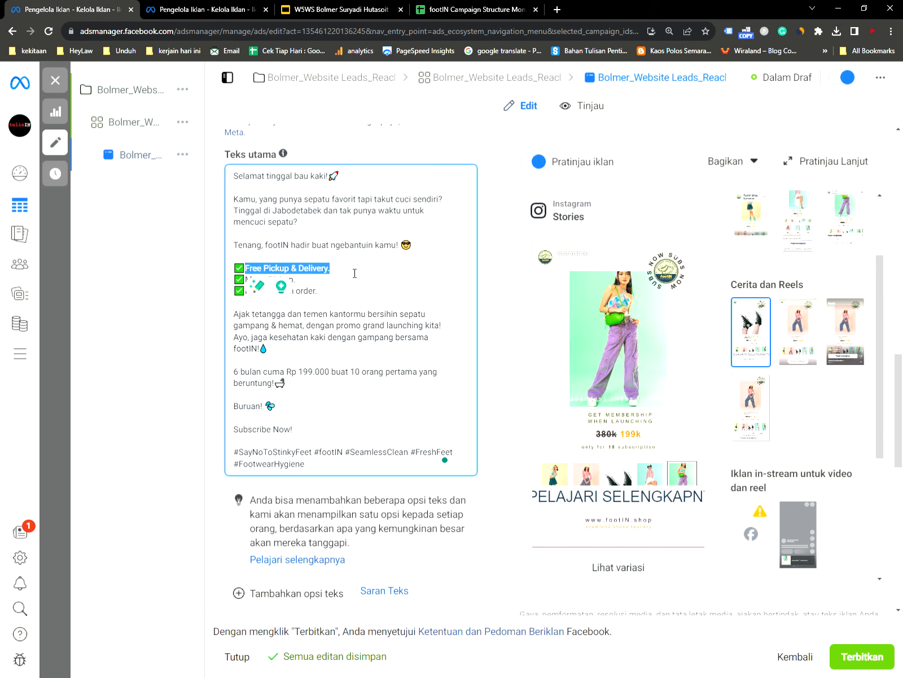
pyautogui.click(338, 284)
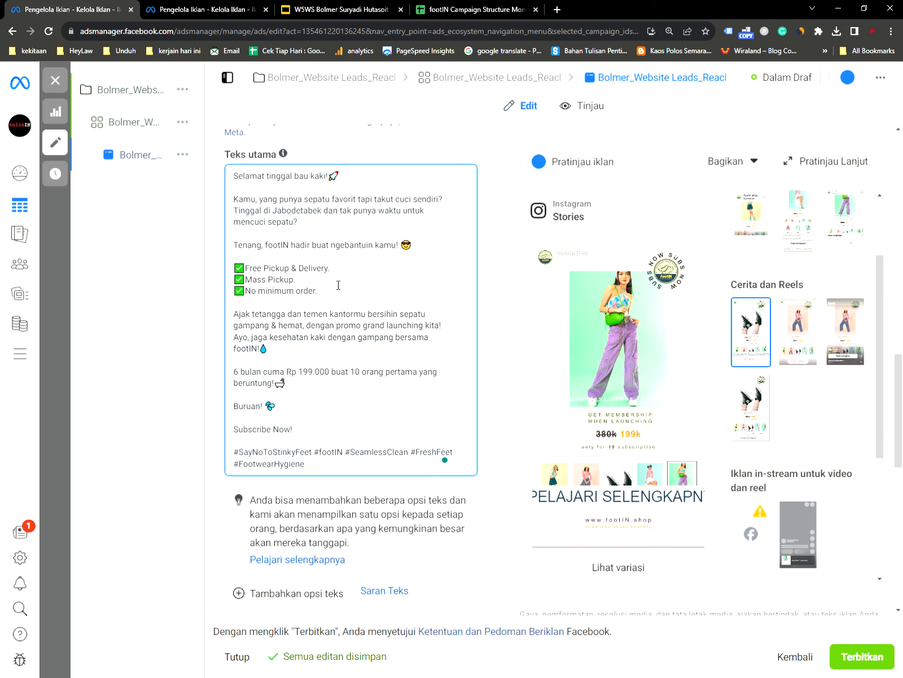
pyautogui.click(335, 295)
pyautogui.hotkey('shift', 'Home')
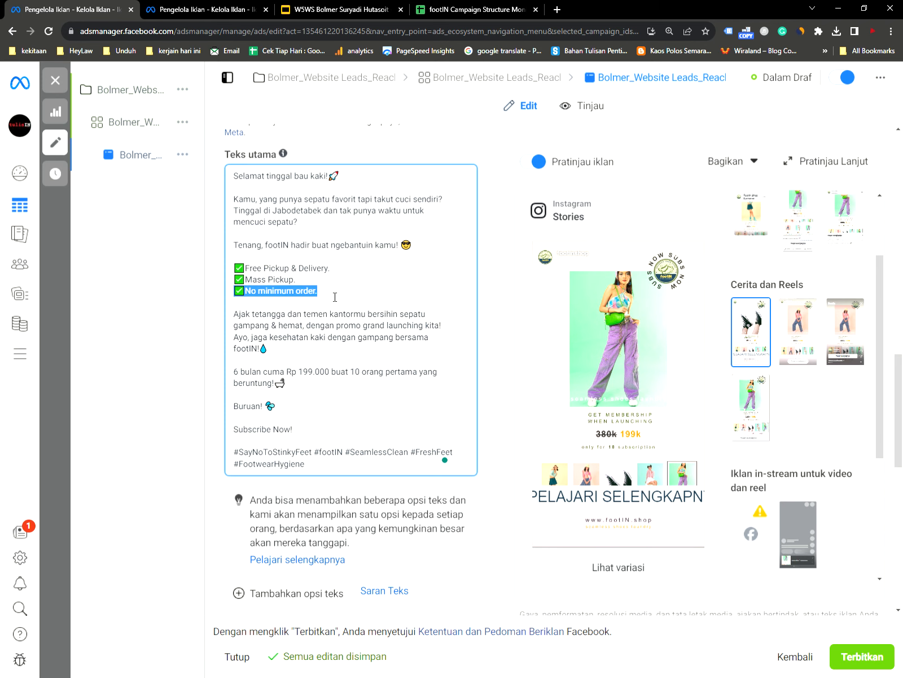
pyautogui.click(329, 285)
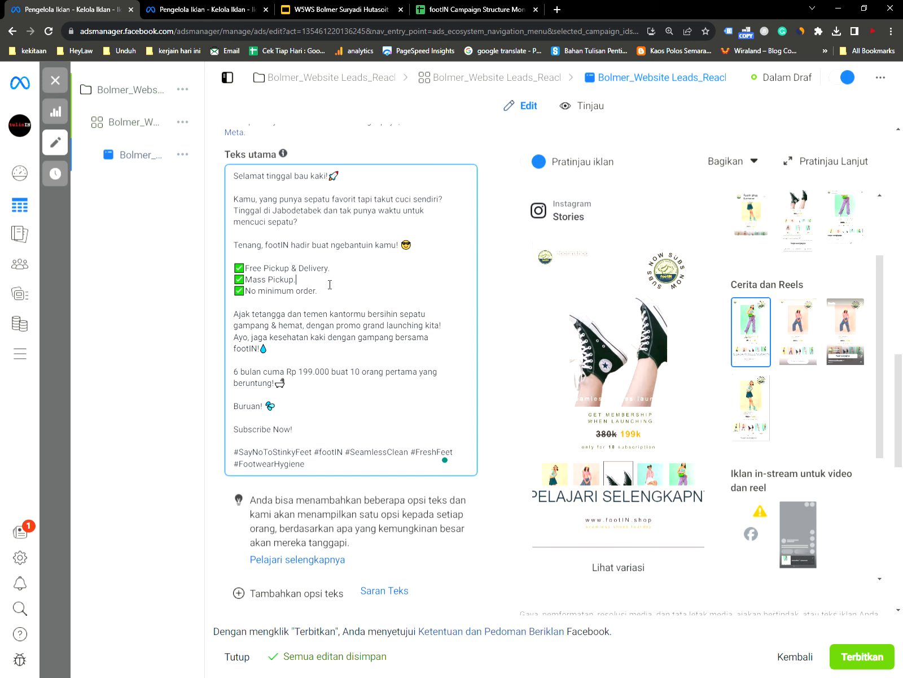
pyautogui.tripleClick(329, 284)
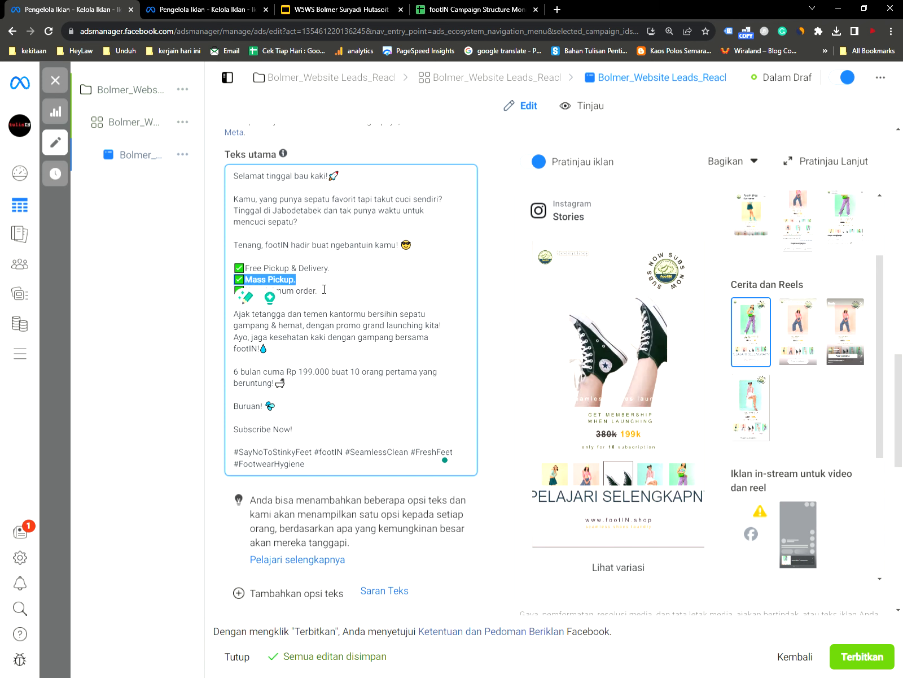
pyautogui.click(312, 285)
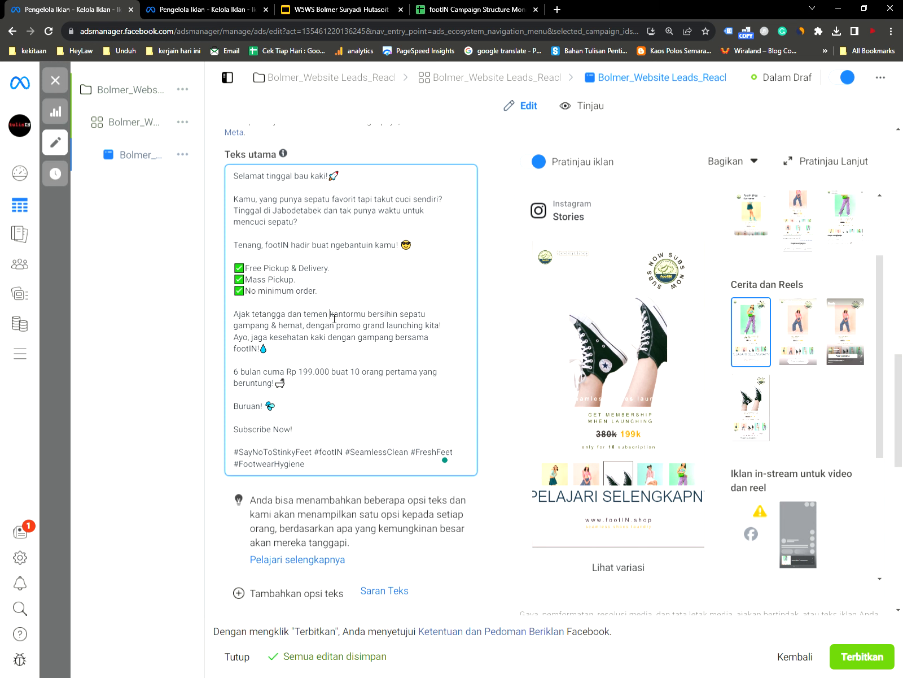
# Review the invitation paragraph below the benefits in the Teks utama, highlighting "Ajak tetangga dan temen kantormu"
pyautogui.moveTo(234, 314); pyautogui.dragTo(285, 353)
pyautogui.click(328, 337)
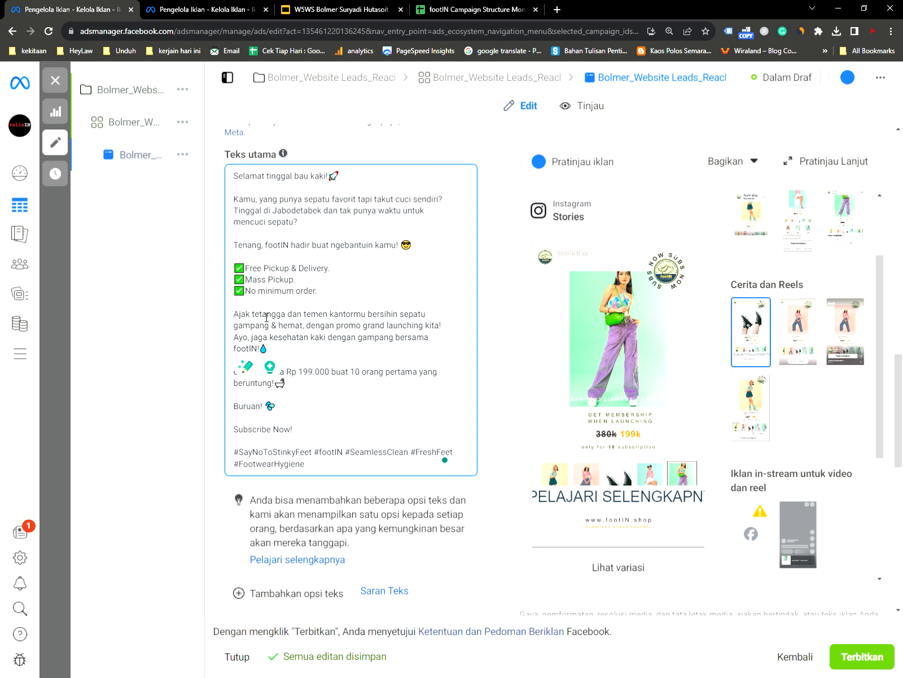
pyautogui.moveTo(365, 314); pyautogui.dragTo(233, 314)
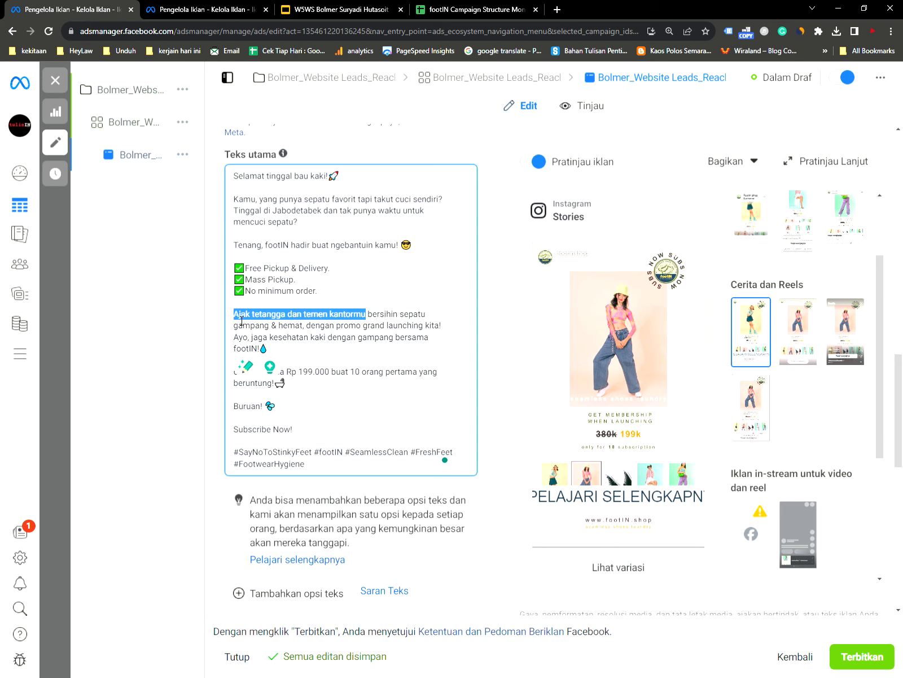
pyautogui.click(313, 282)
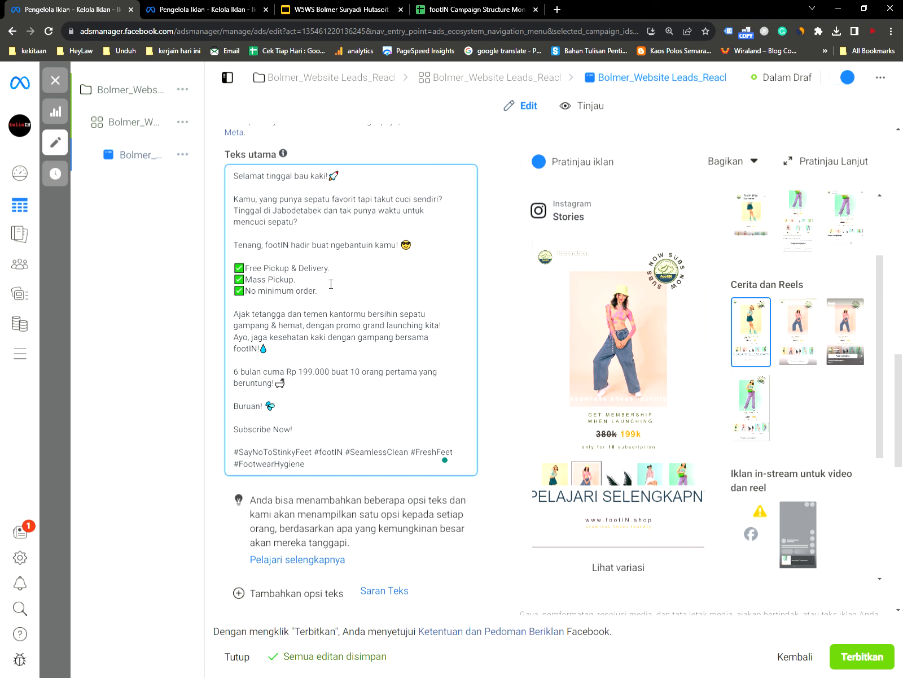
pyautogui.click(326, 337)
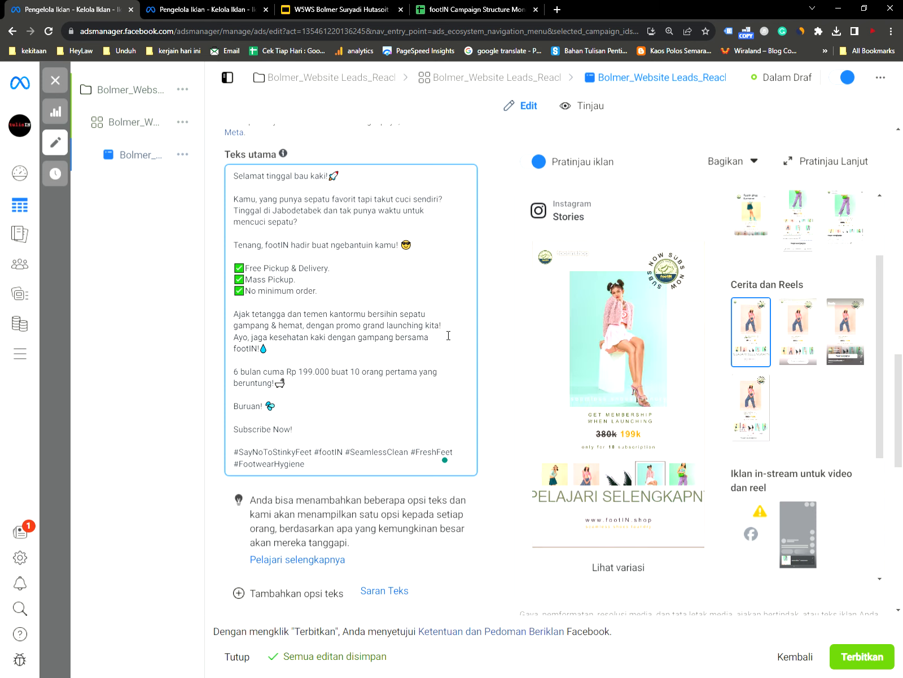
# Reread the invitation sentence from "Ajak tetangga" to "grand launching kita!" in the Teks utama, highlighting "dengan promo grand launching kita!" separately
pyautogui.hotkey('shift', 'Down')
pyautogui.hotkey('shift', 'Down')
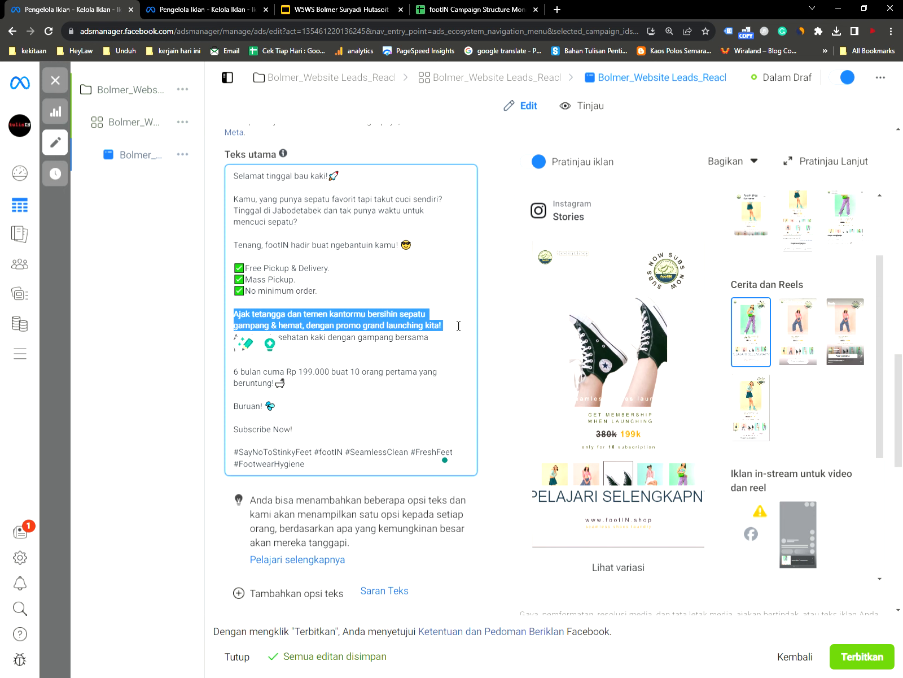
pyautogui.click(459, 327)
pyautogui.click(342, 338)
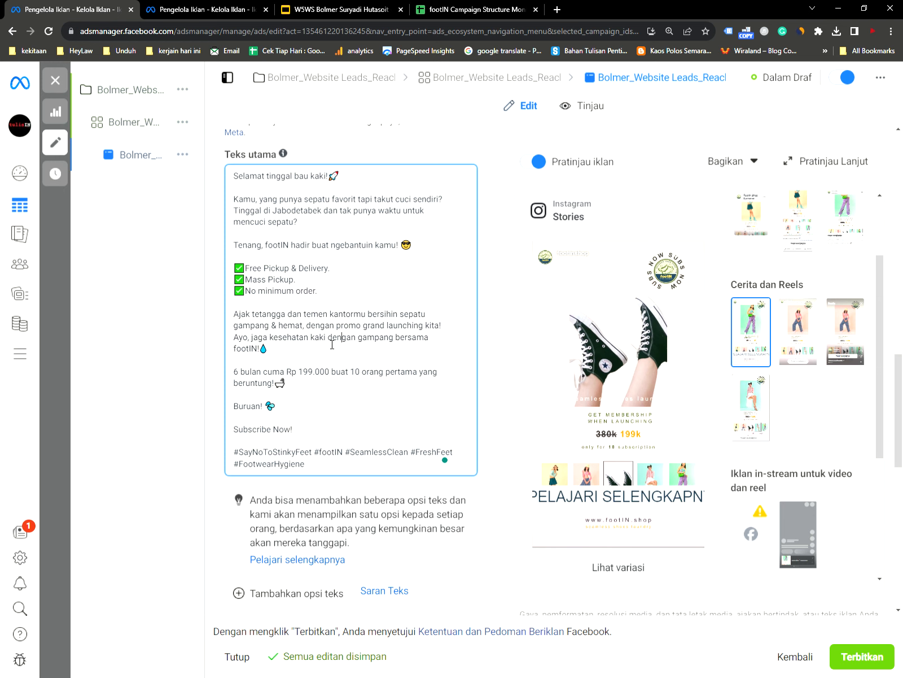
pyautogui.click(297, 328)
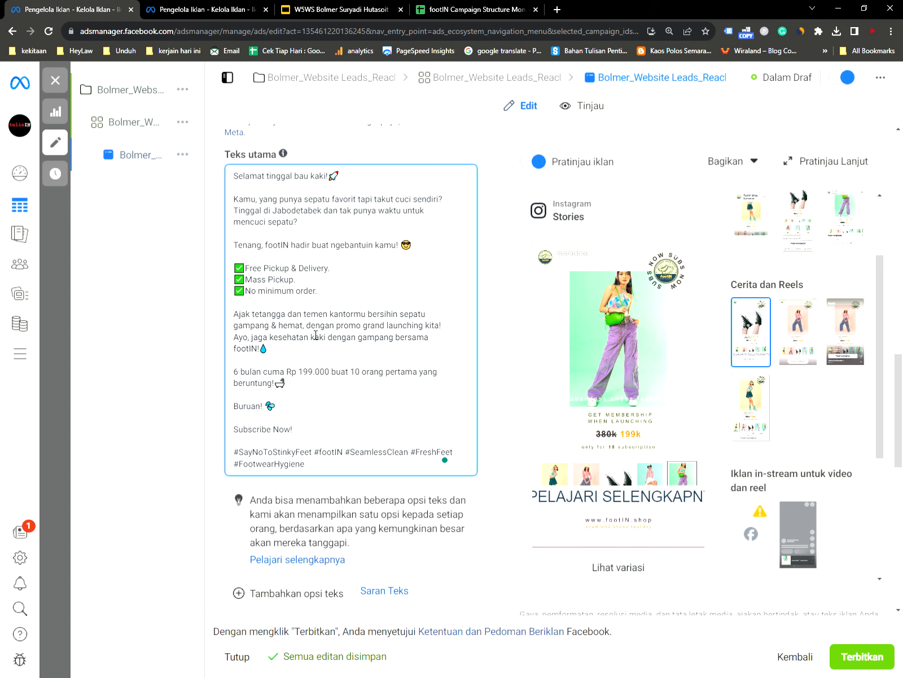
pyautogui.moveTo(307, 328); pyautogui.dragTo(466, 331)
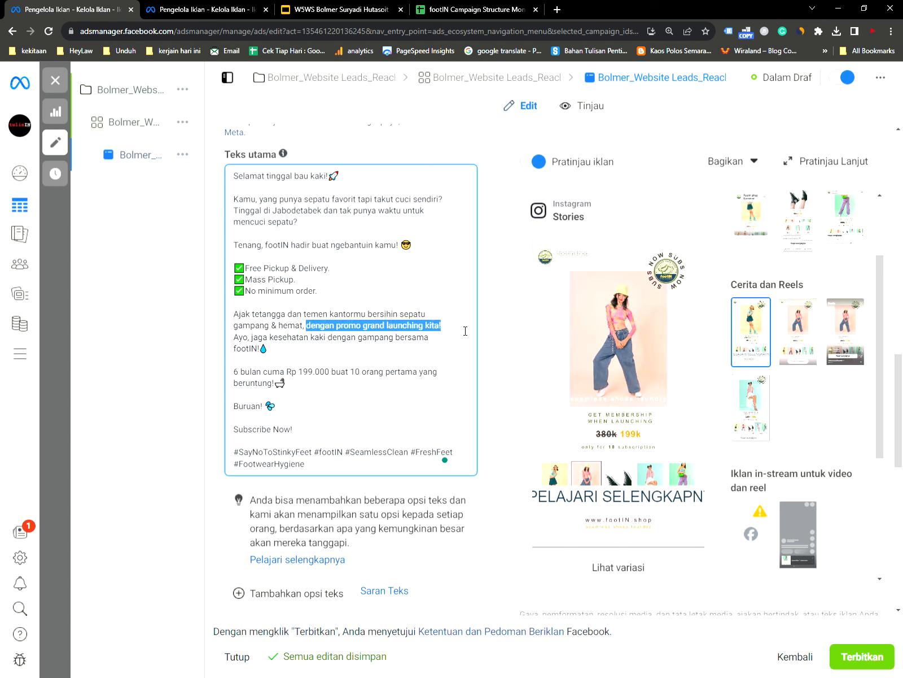
pyautogui.click(402, 328)
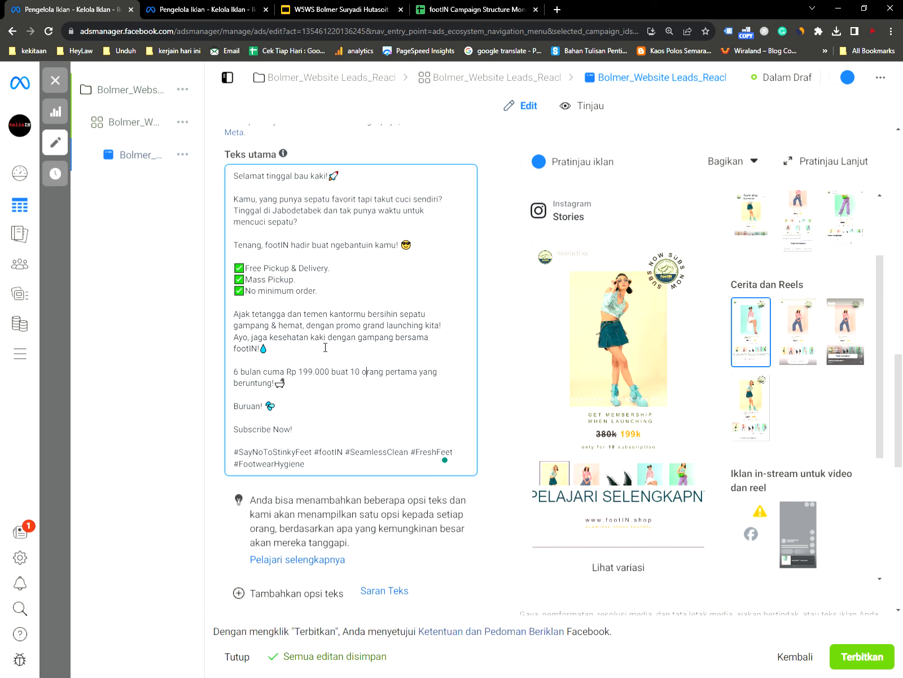
# Highlight "kesehatan kaki" in the Teks utama and compare it with the opening line "Selamat tinggal bau kaki!"
pyautogui.click(296, 351)
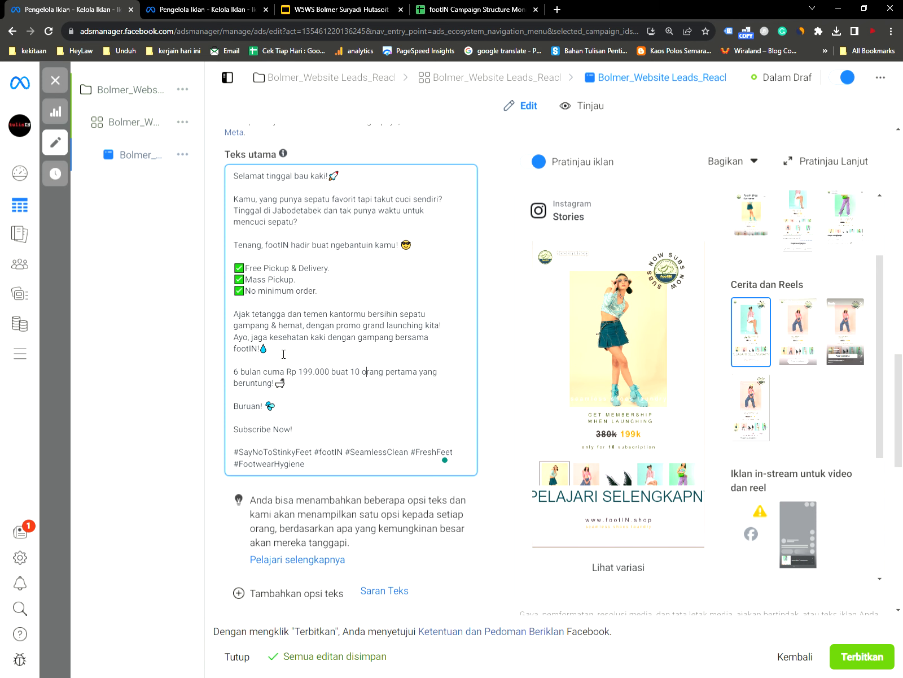
pyautogui.moveTo(270, 339); pyautogui.dragTo(331, 346)
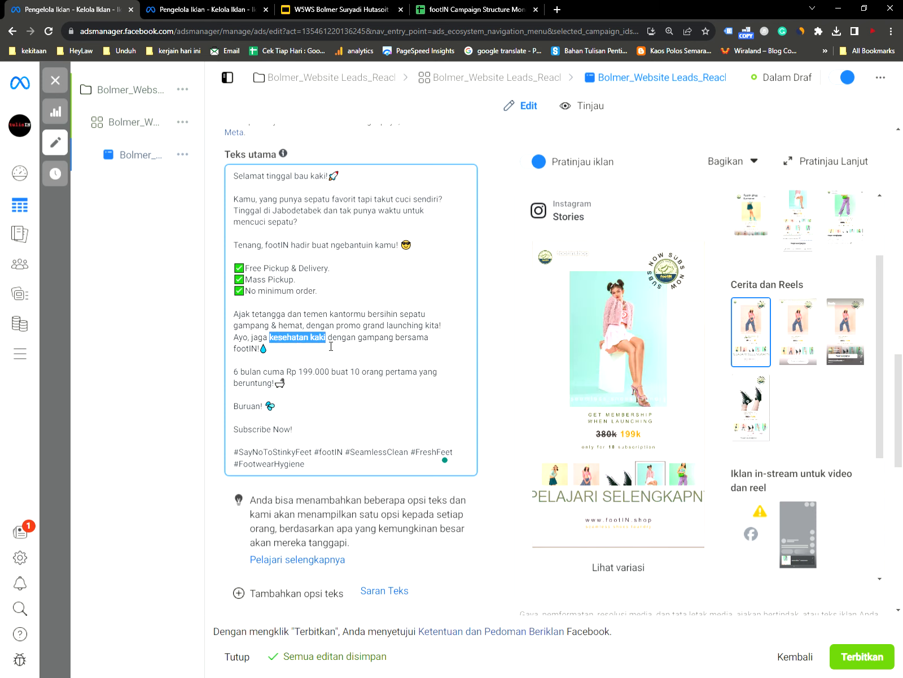
pyautogui.moveTo(234, 177); pyautogui.dragTo(371, 176)
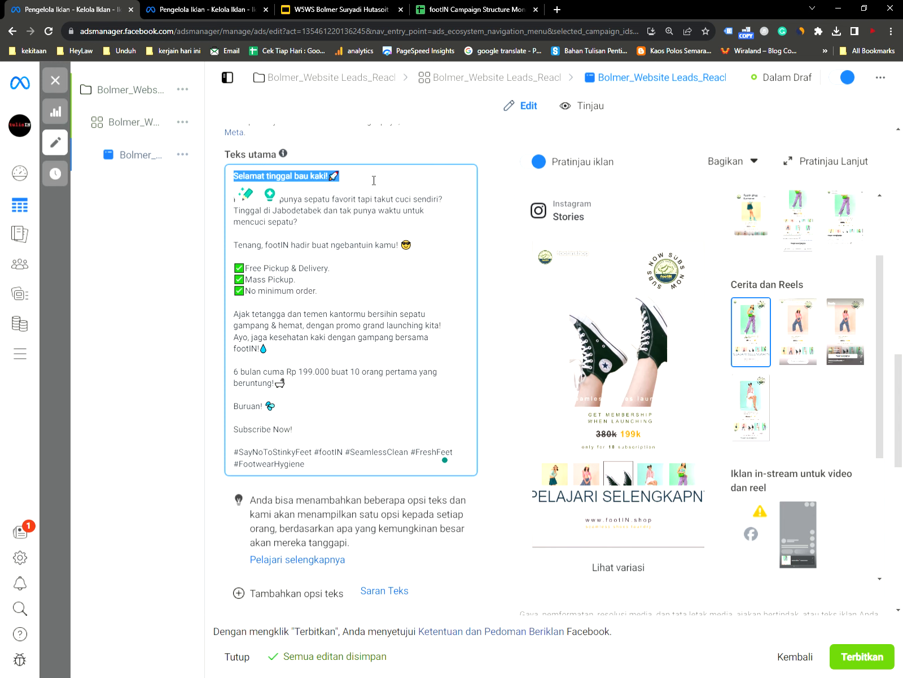
# Review the promo offer line "6 bulan cuma Rp 199.000 buat 10 orang pertama yang beruntung!" in the Teks utama
pyautogui.click(266, 384)
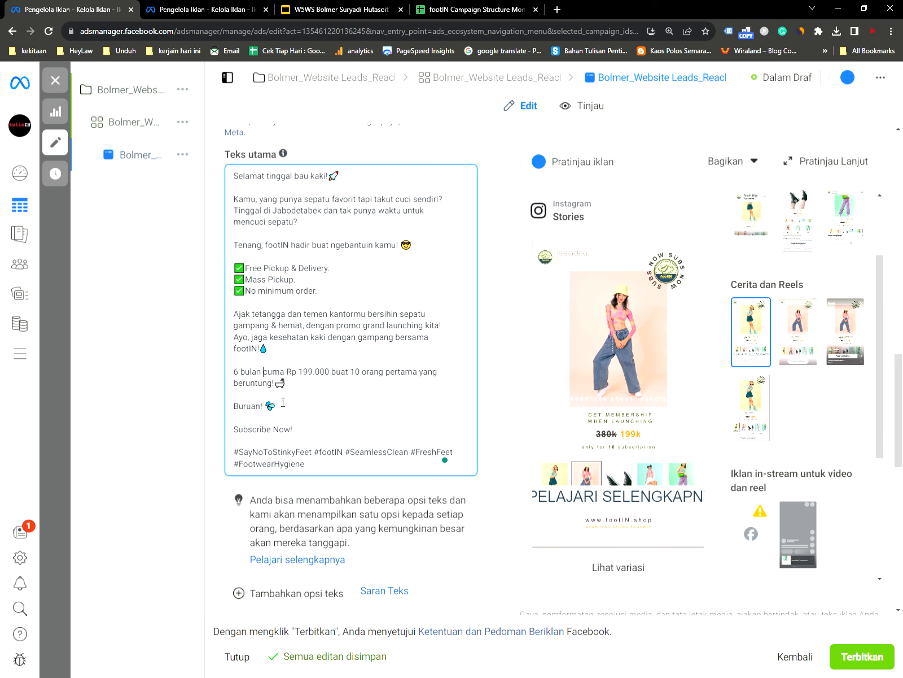
pyautogui.moveTo(235, 374); pyautogui.dragTo(242, 374)
pyautogui.click(264, 374)
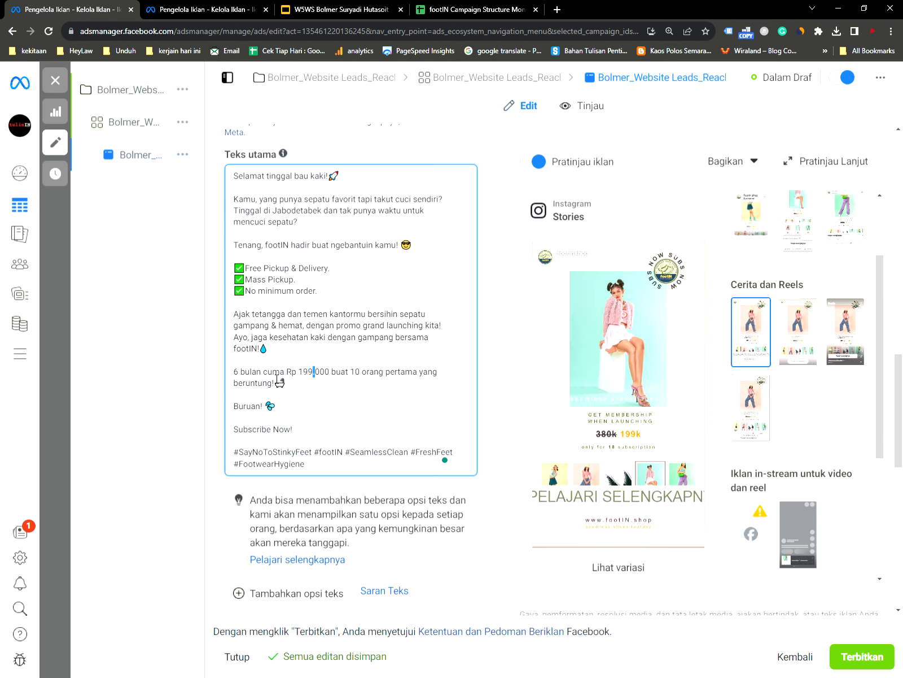
pyautogui.click(314, 377)
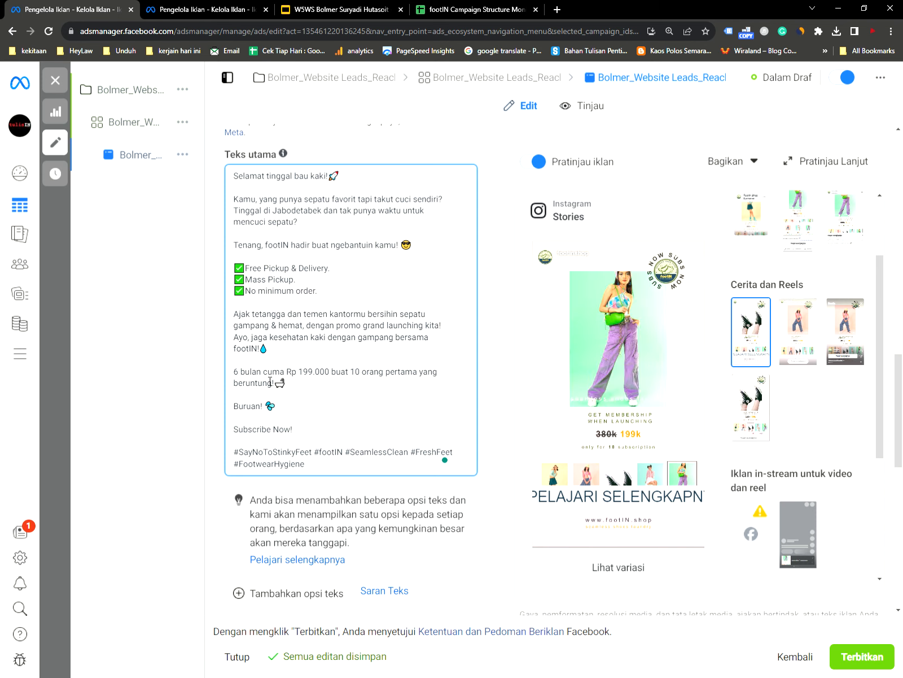
pyautogui.click(290, 381)
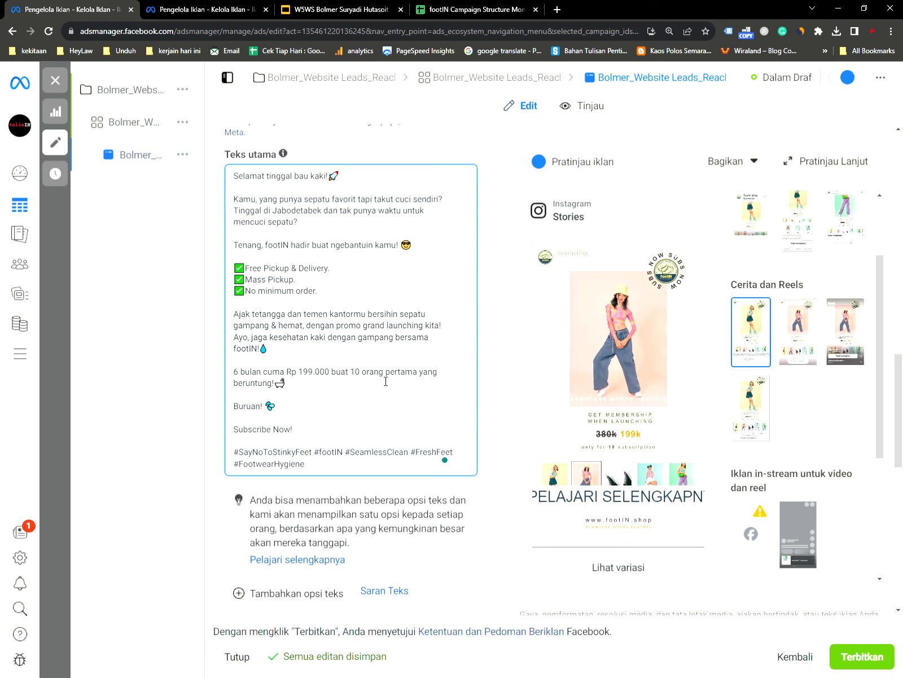
# Highlight the urgency wording "Buruan!" and "10 orang pertama" in the Teks utama
pyautogui.click(297, 407)
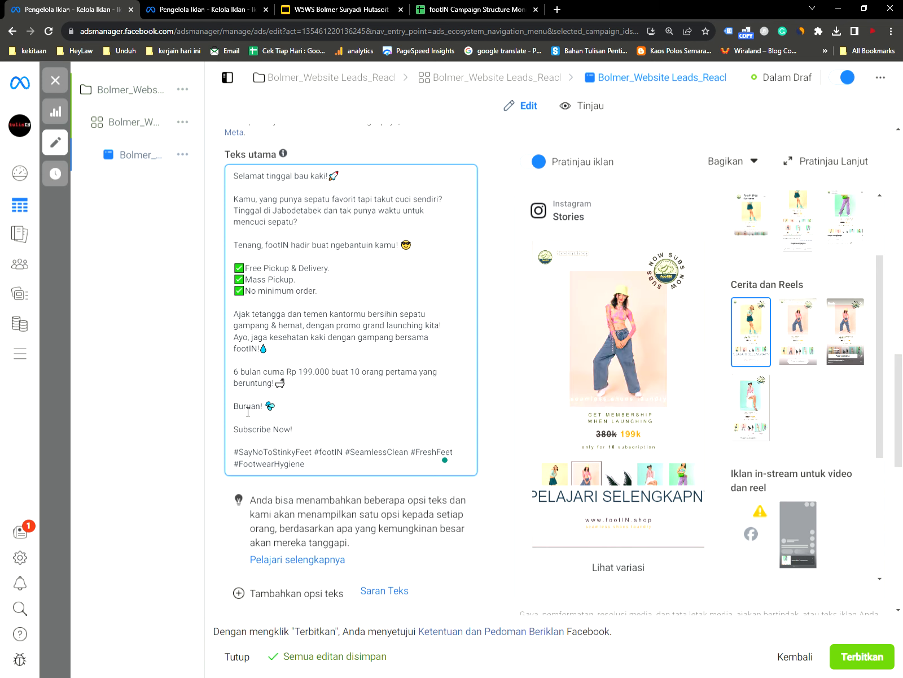
pyautogui.moveTo(233, 407); pyautogui.dragTo(286, 412)
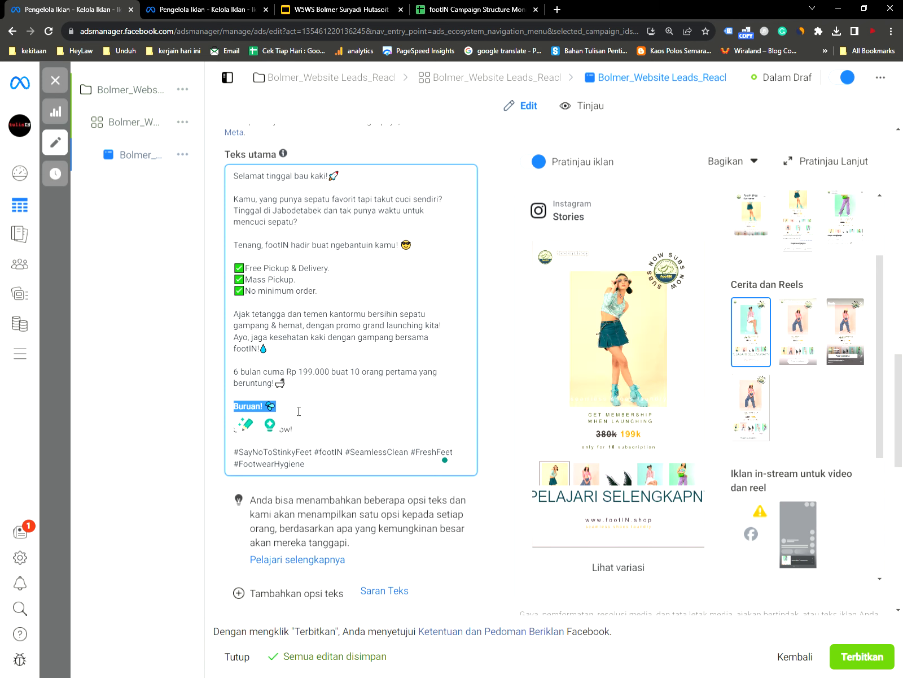
pyautogui.click(297, 372)
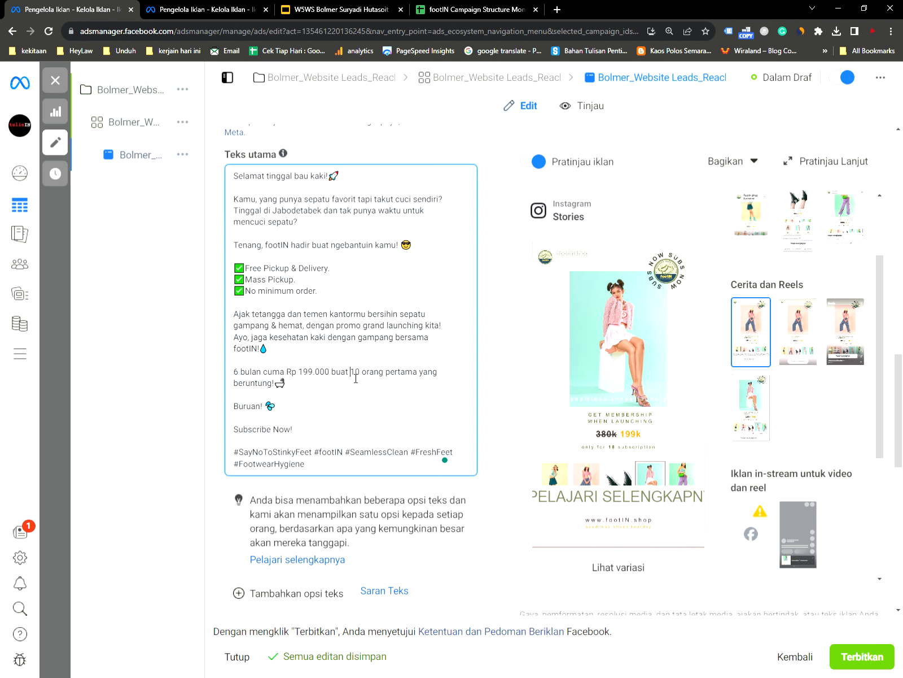
pyautogui.moveTo(350, 372); pyautogui.dragTo(418, 377)
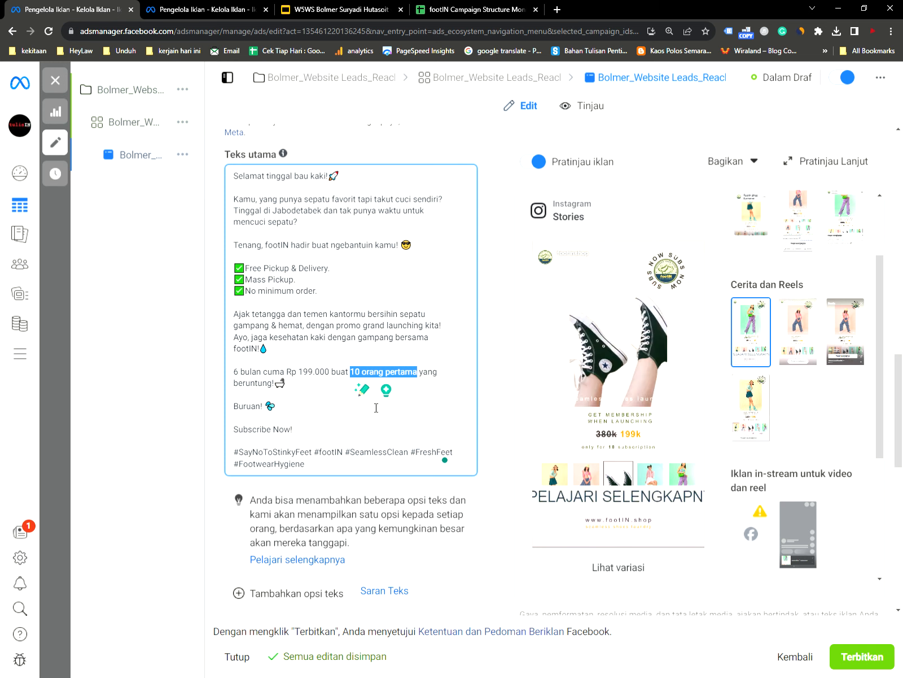
# Highlight the call-to-action line "Subscribe Now!" near the end of the Teks utama
pyautogui.click(305, 437)
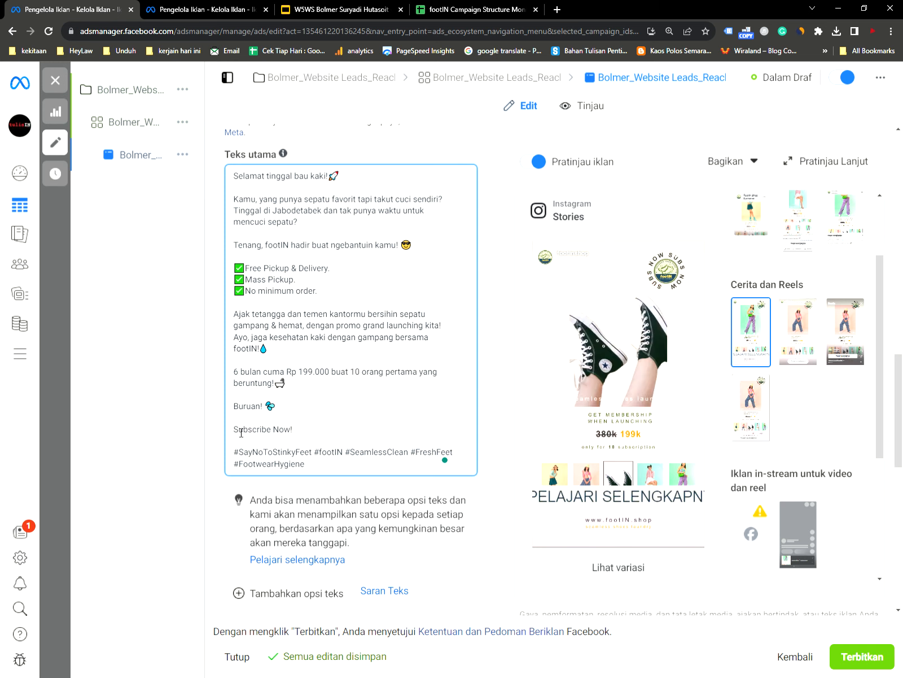
pyautogui.moveTo(235, 430); pyautogui.dragTo(294, 431)
pyautogui.click(301, 438)
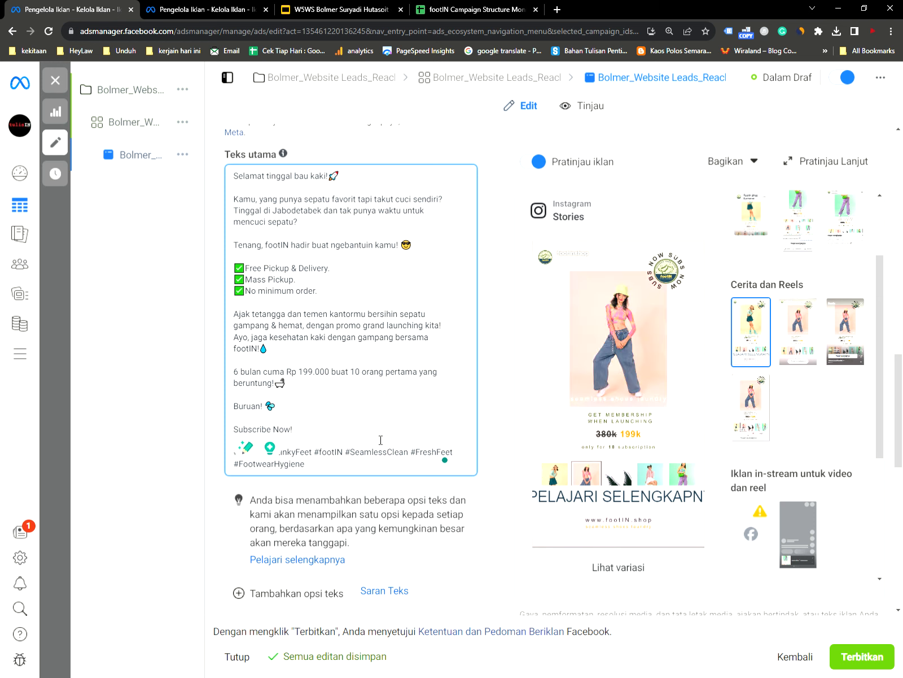
# Review the closing hashtags in the Teks utama, highlighting "#SayNoToStinkyFeet", "#footIN" and "SeamlessClean" one by one
pyautogui.scroll(-1, 365, 423)
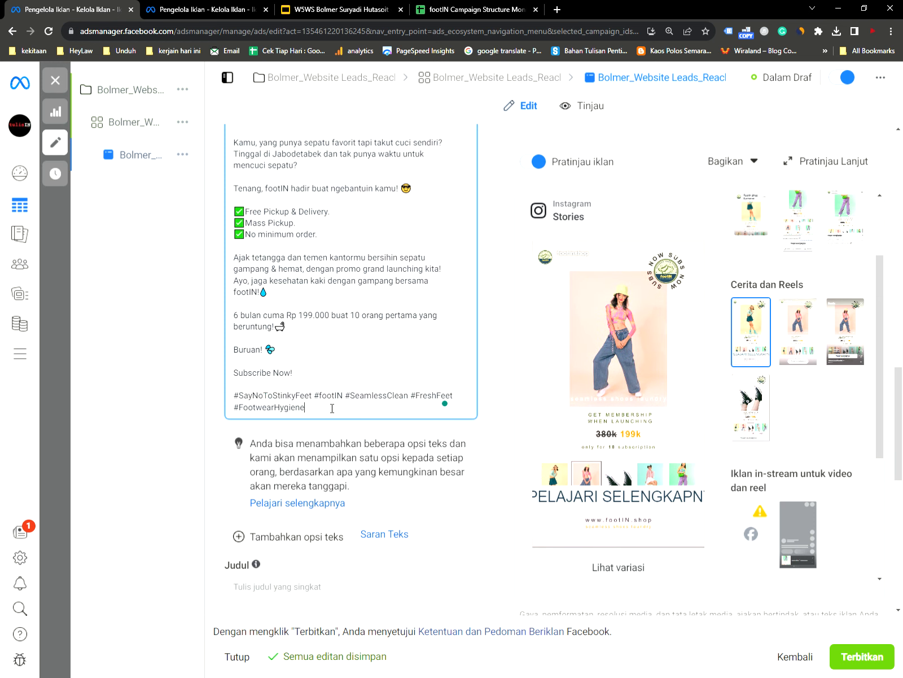
pyautogui.moveTo(234, 396); pyautogui.dragTo(311, 398)
pyautogui.click(315, 411)
pyautogui.scroll(2, 267, 245)
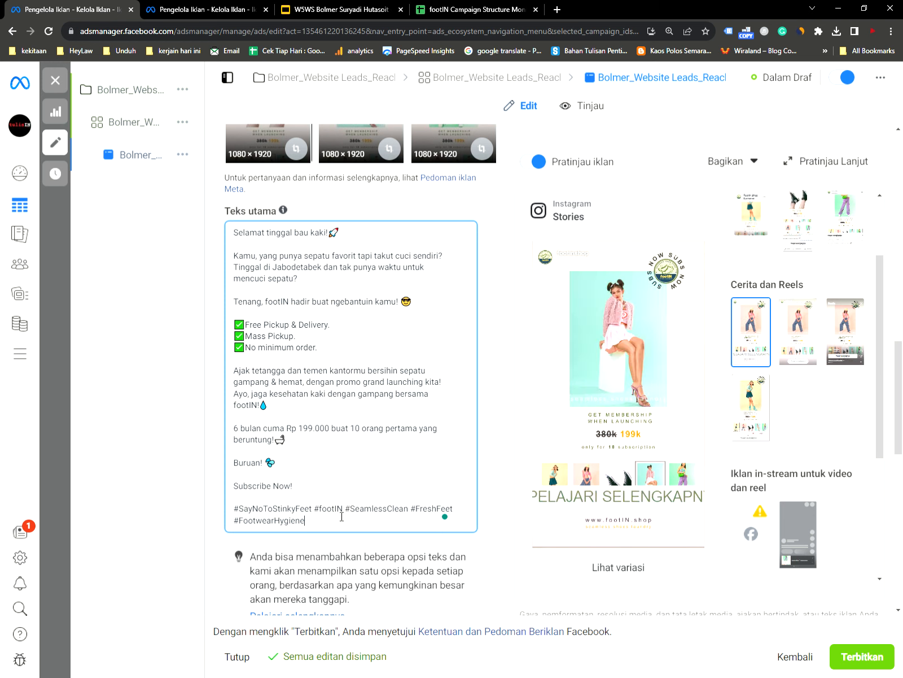
pyautogui.moveTo(343, 510); pyautogui.dragTo(314, 510)
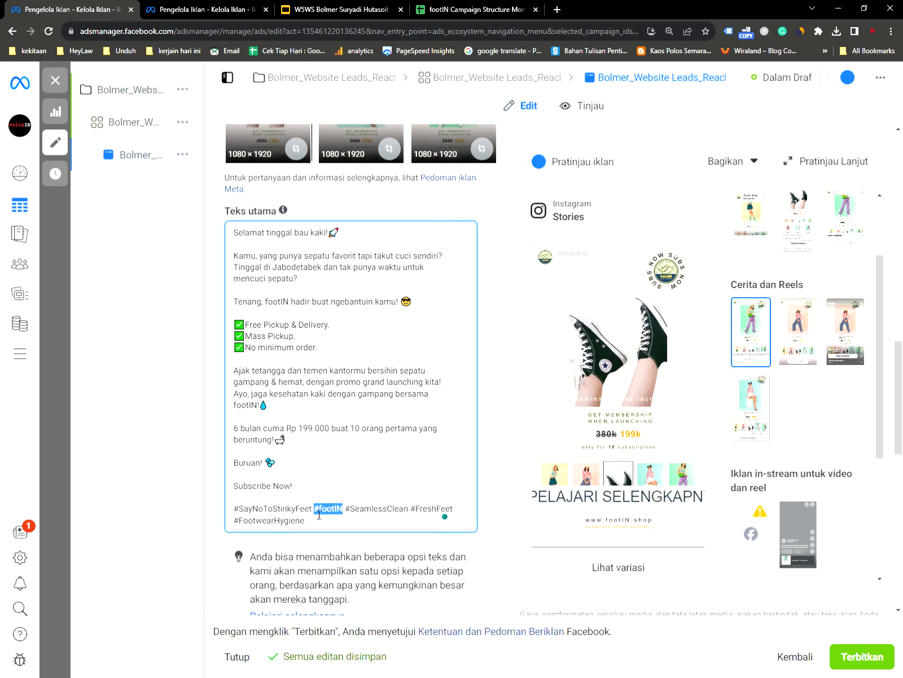
pyautogui.click(335, 514)
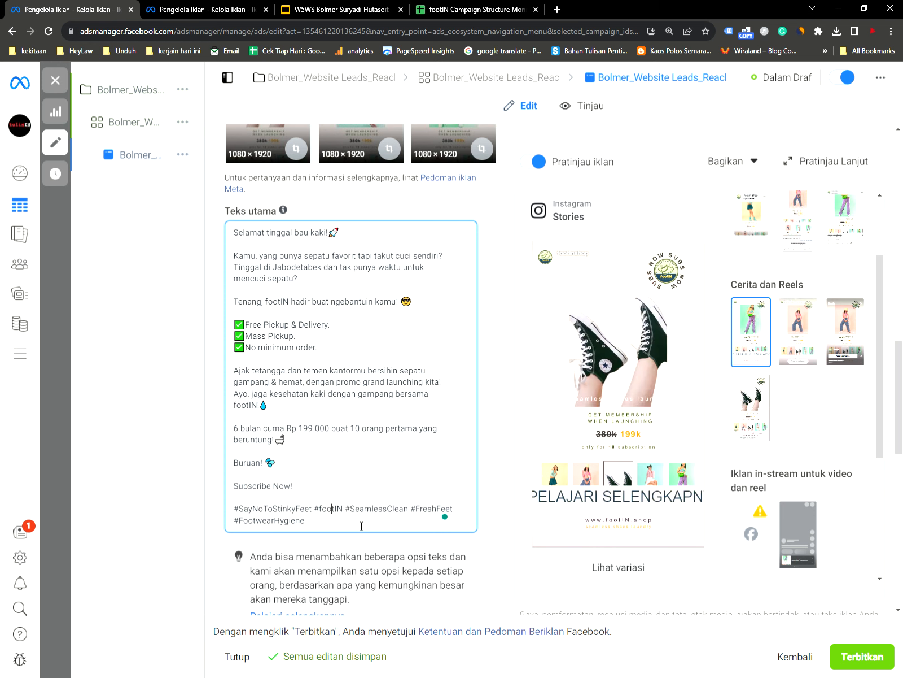
pyautogui.moveTo(350, 510); pyautogui.dragTo(410, 511)
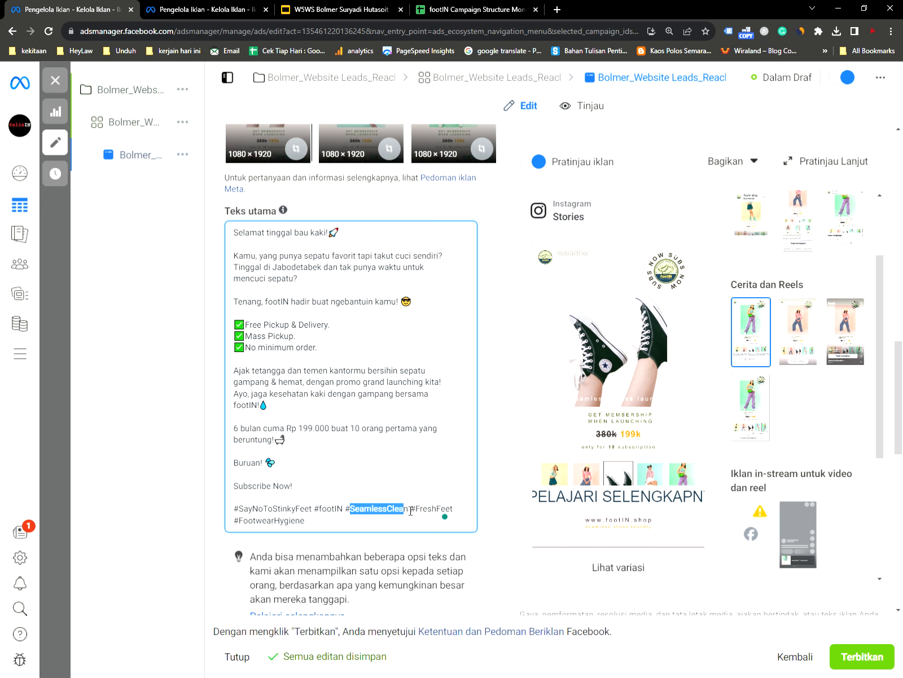
# Switch to the Google Slides assignment presentation, check the footIN.shop slogan on slide 2, and return to the ad in Ads Manager
pyautogui.click(341, 9)
pyautogui.scroll(1, 57, 271)
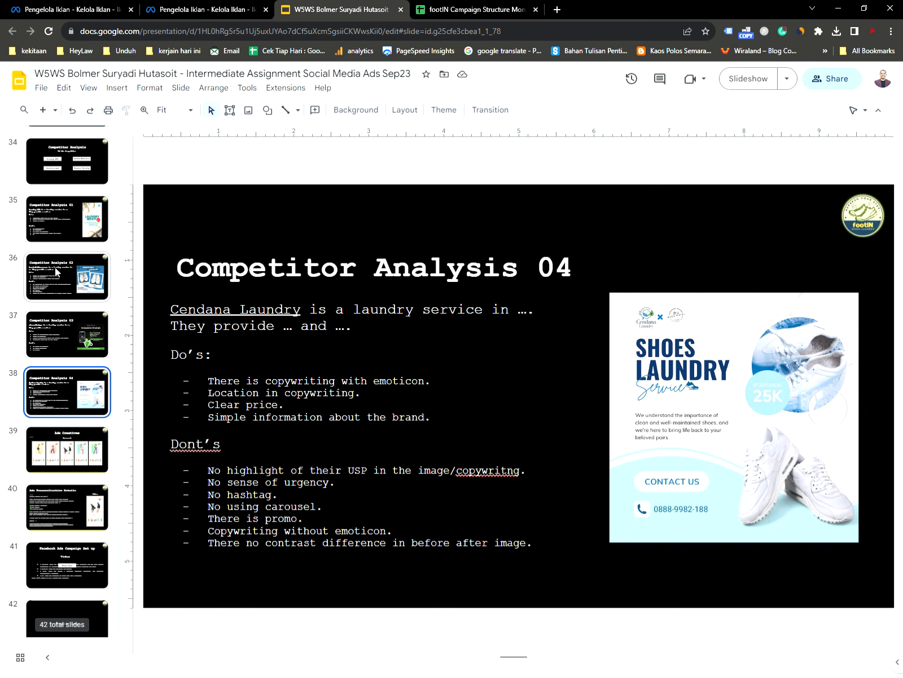
pyautogui.scroll(20, 56, 271)
pyautogui.click(92, 239)
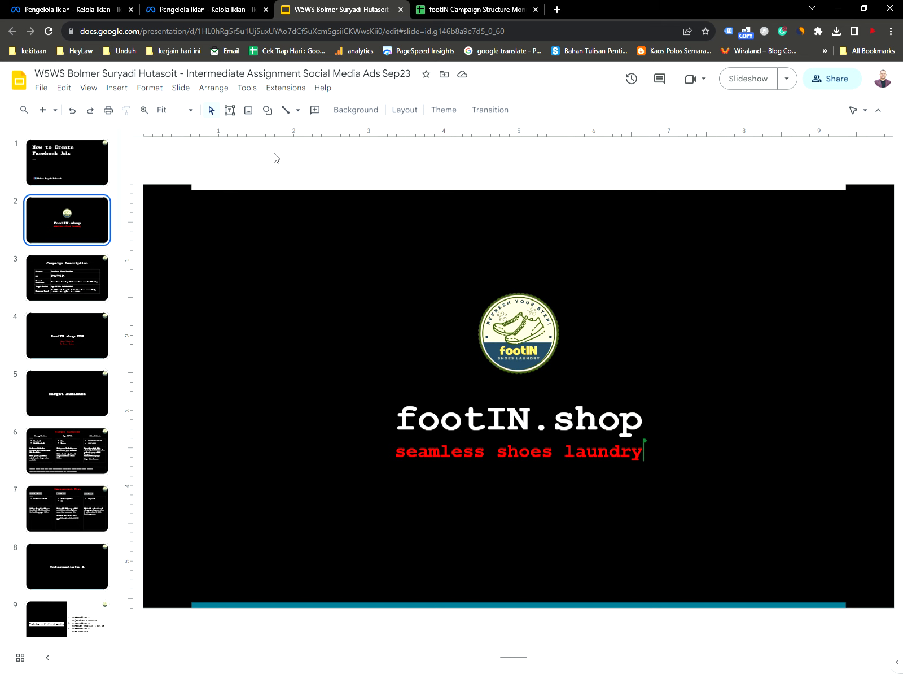
pyautogui.click(62, 9)
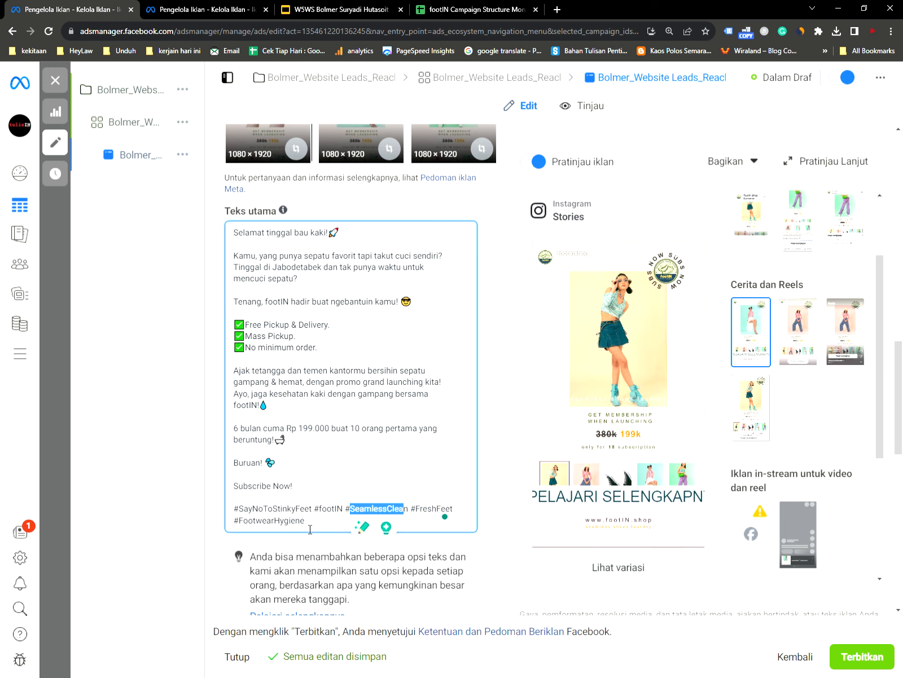
# Revisit the line "Ayo, jaga kesehatan kaki dengan gampang bersama footIN!" in the Teks utama, highlighting "kesehatan"
pyautogui.click(313, 527)
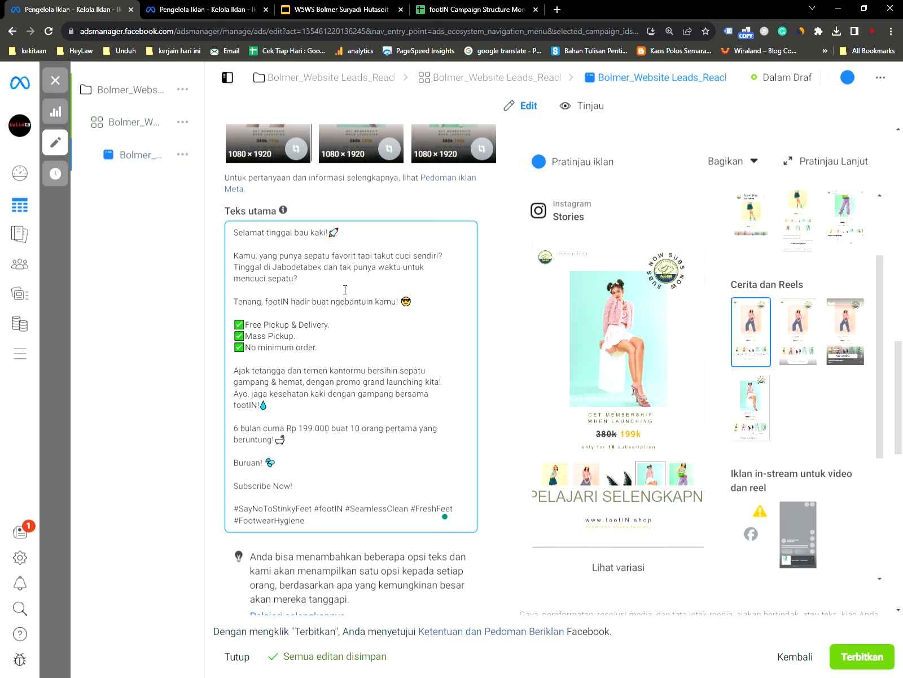
pyautogui.doubleClick(283, 395)
pyautogui.click(329, 403)
# Inspect the ad's URL Situs Web field below the empty Judul and open its URL parameter builder
pyautogui.scroll(-5, 392, 421)
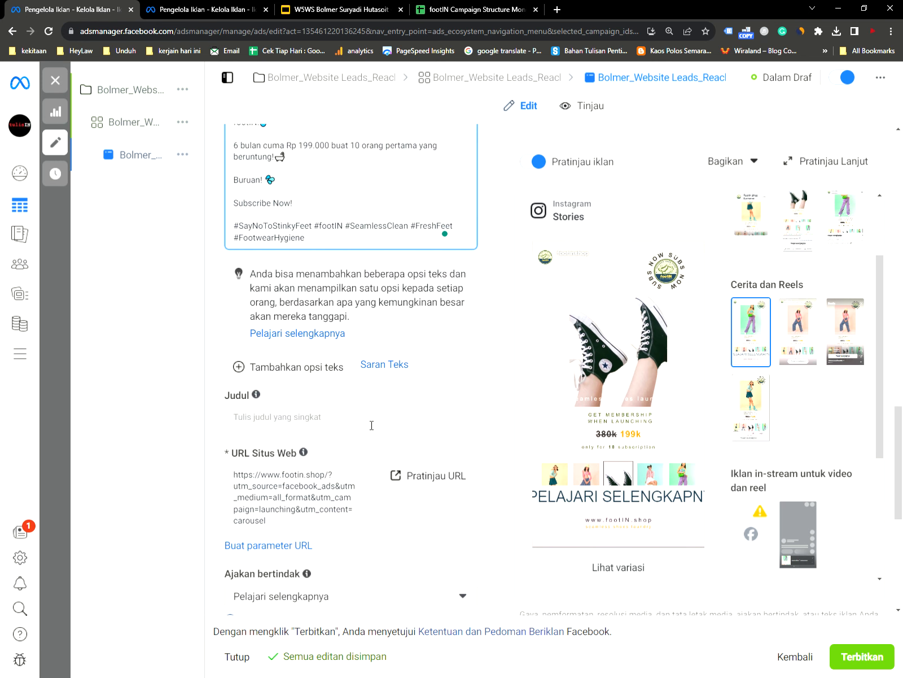
pyautogui.scroll(-3, 387, 426)
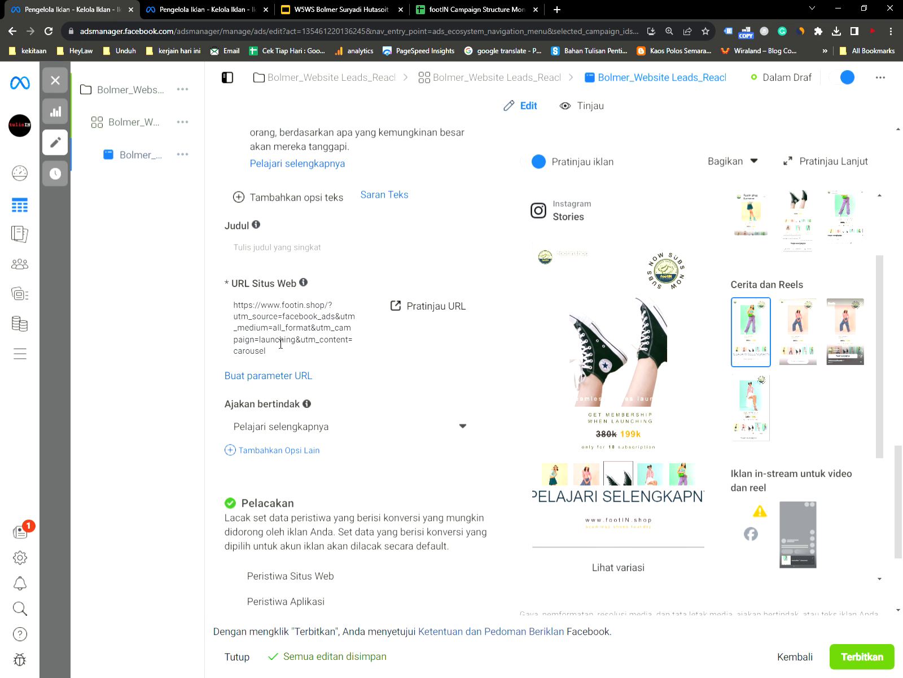
pyautogui.click(294, 318)
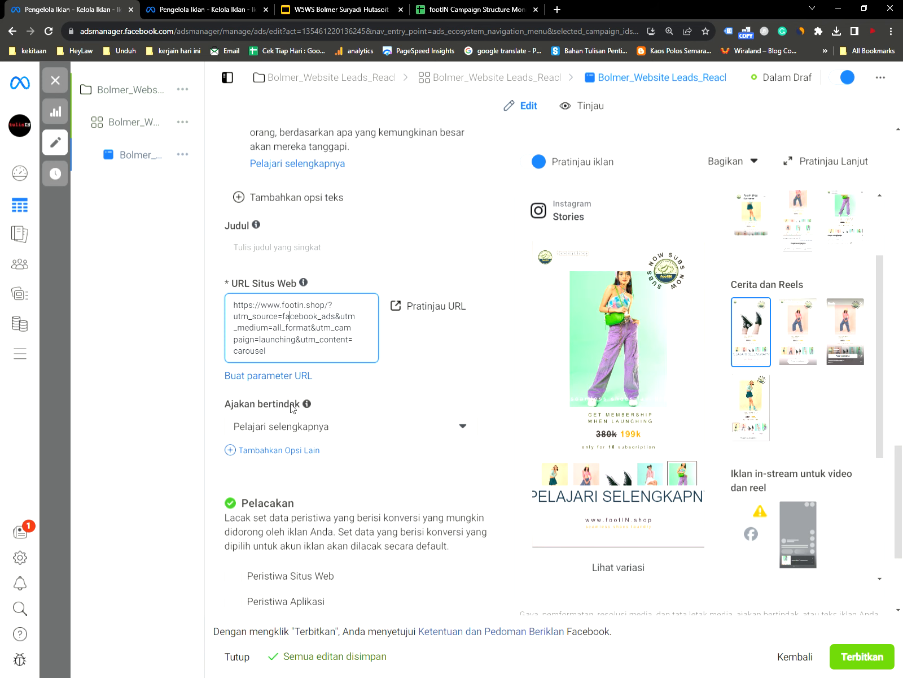
pyautogui.click(276, 377)
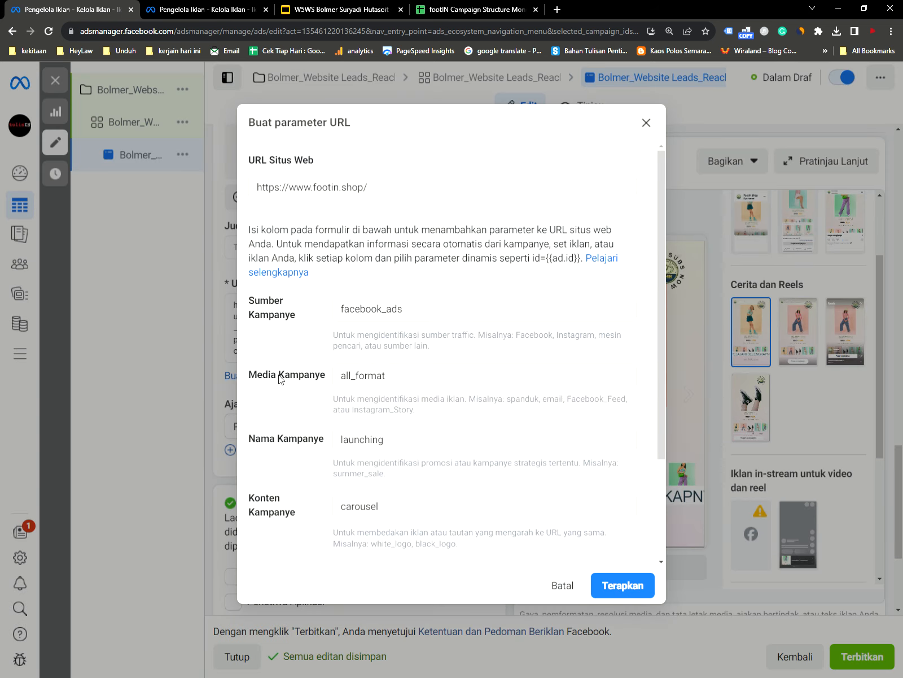
# Highlight the source, media, campaign name and content values in turn to review the website URL's parameters
pyautogui.moveTo(418, 308); pyautogui.dragTo(338, 310)
pyautogui.moveTo(392, 375); pyautogui.dragTo(346, 380)
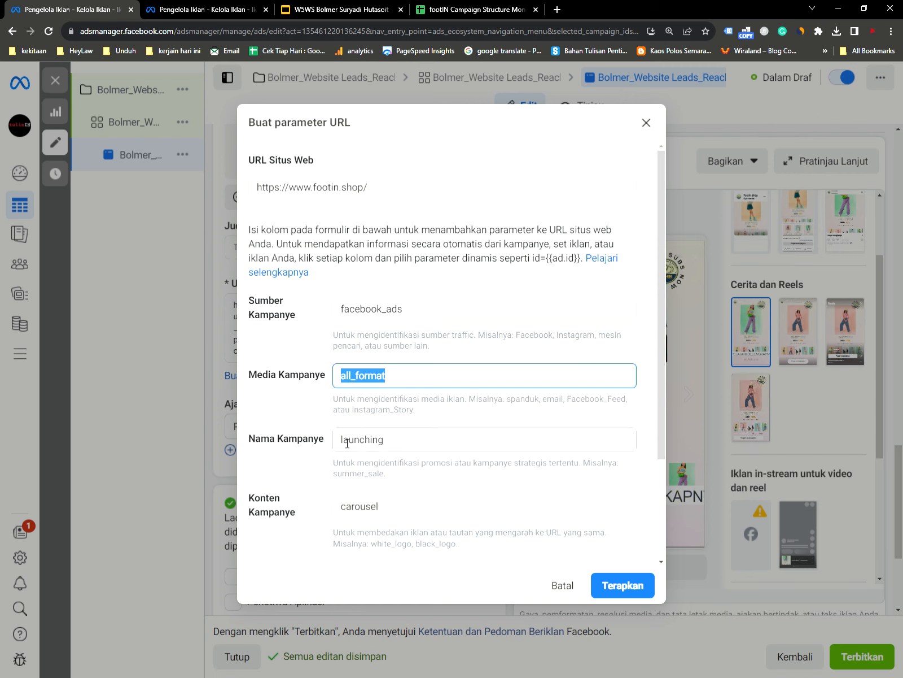
pyautogui.moveTo(341, 443); pyautogui.dragTo(411, 445)
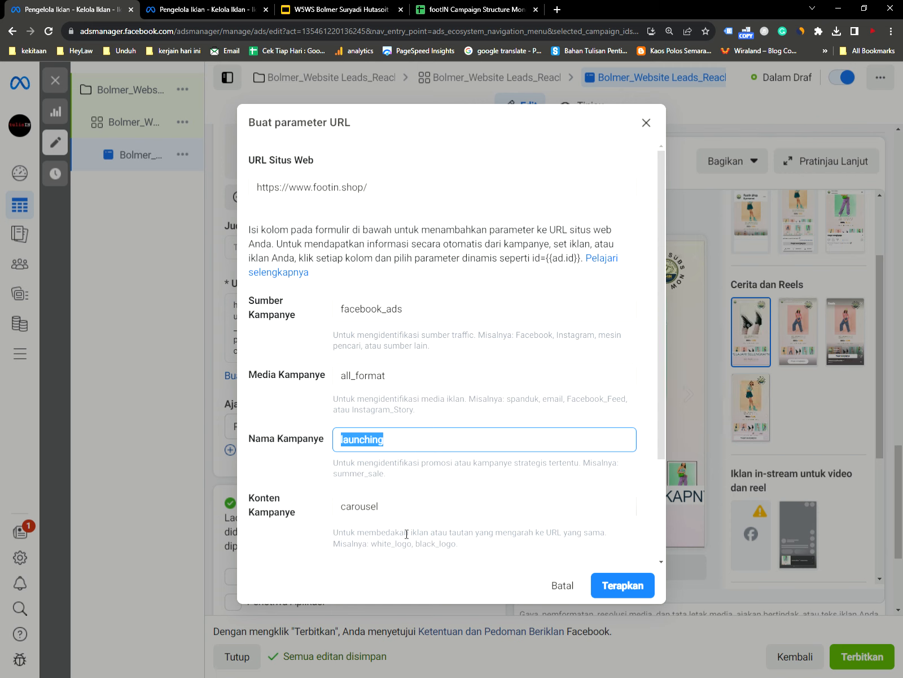
pyautogui.doubleClick(348, 514)
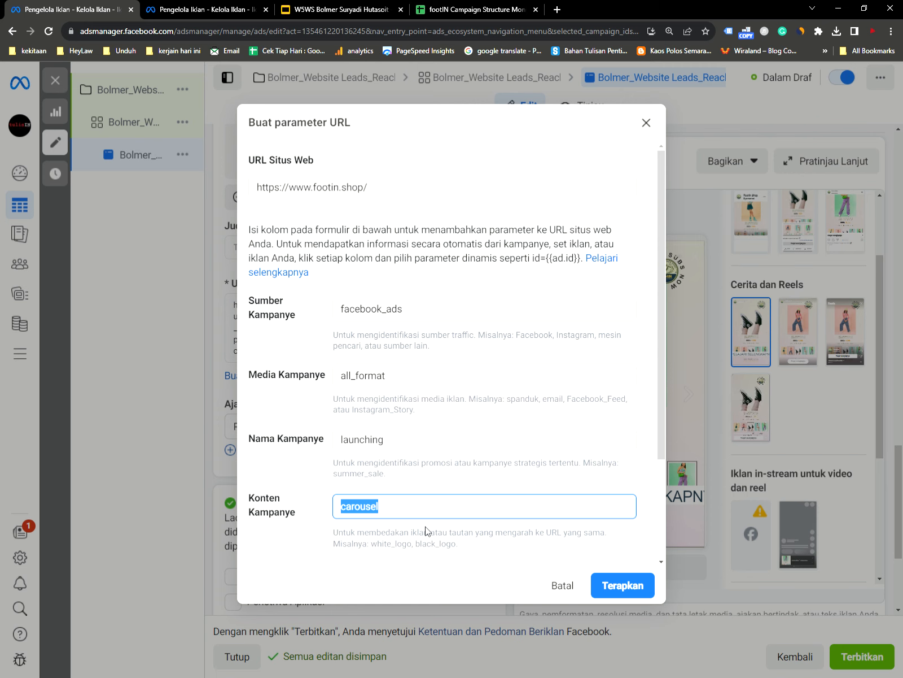
pyautogui.click(302, 418)
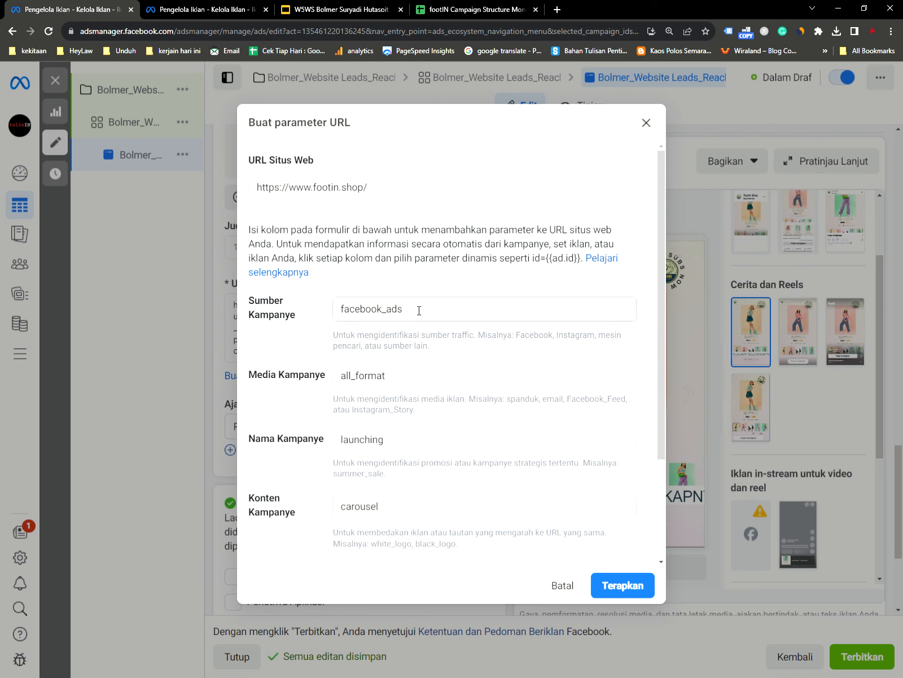
# Close the URL parameter builder and highlight the base address and the appended UTM parameters in the URL Situs Web field
pyautogui.moveTo(420, 308); pyautogui.dragTo(331, 313)
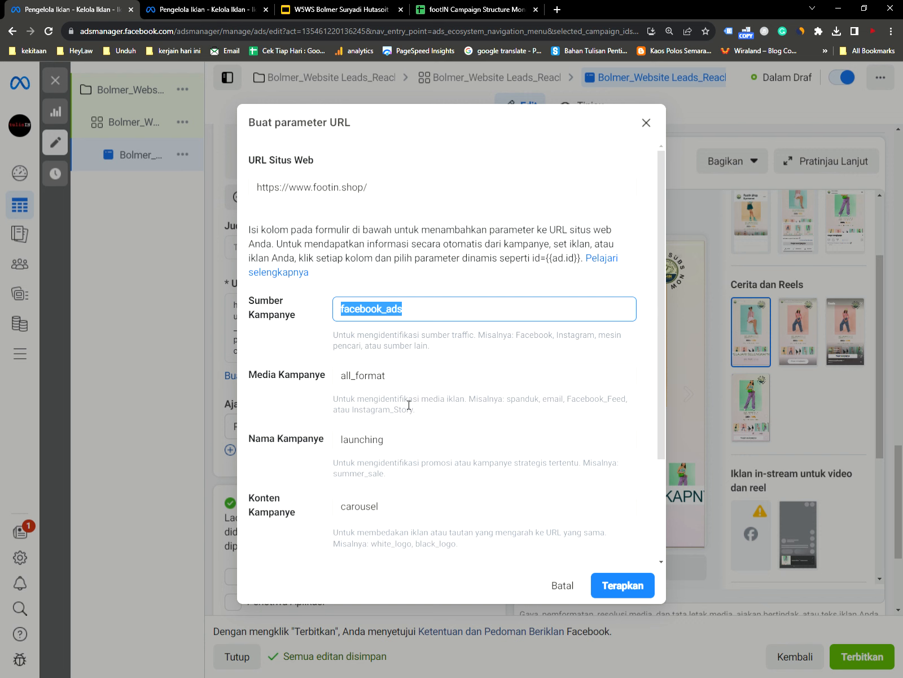
pyautogui.click(647, 123)
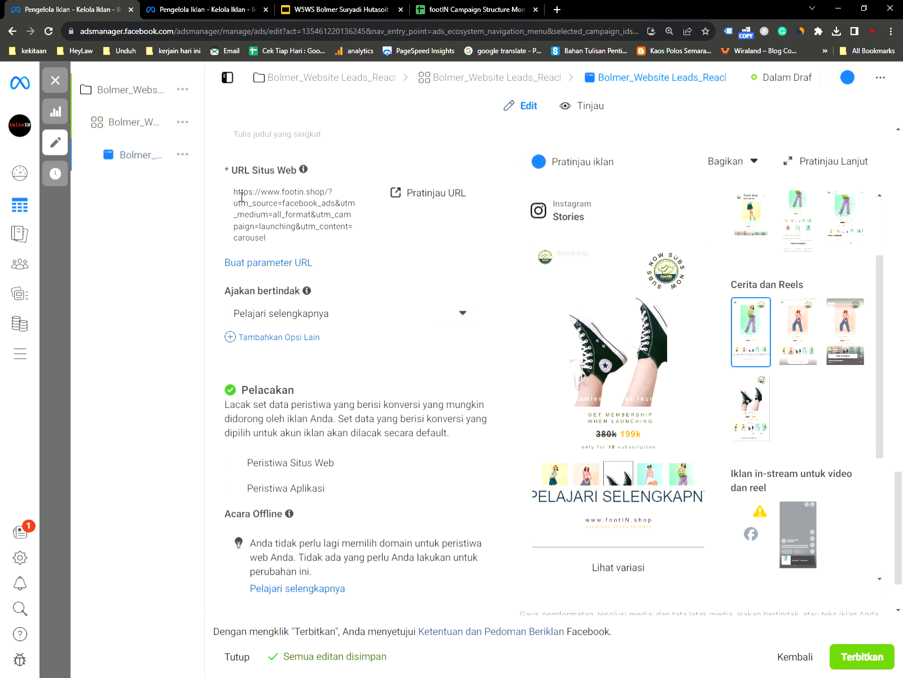
pyautogui.moveTo(235, 192); pyautogui.dragTo(333, 193)
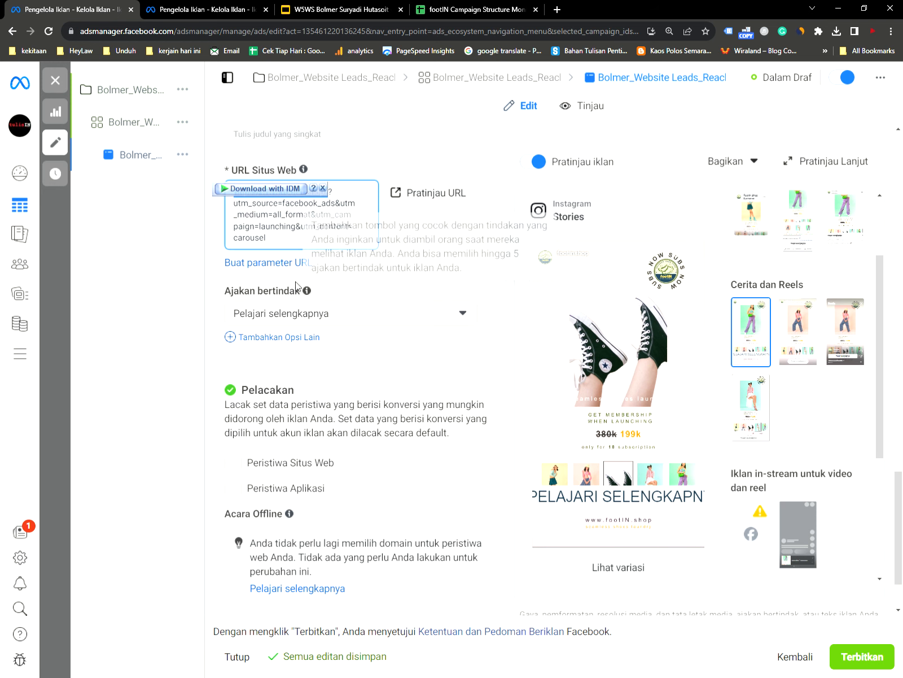
pyautogui.click(342, 204)
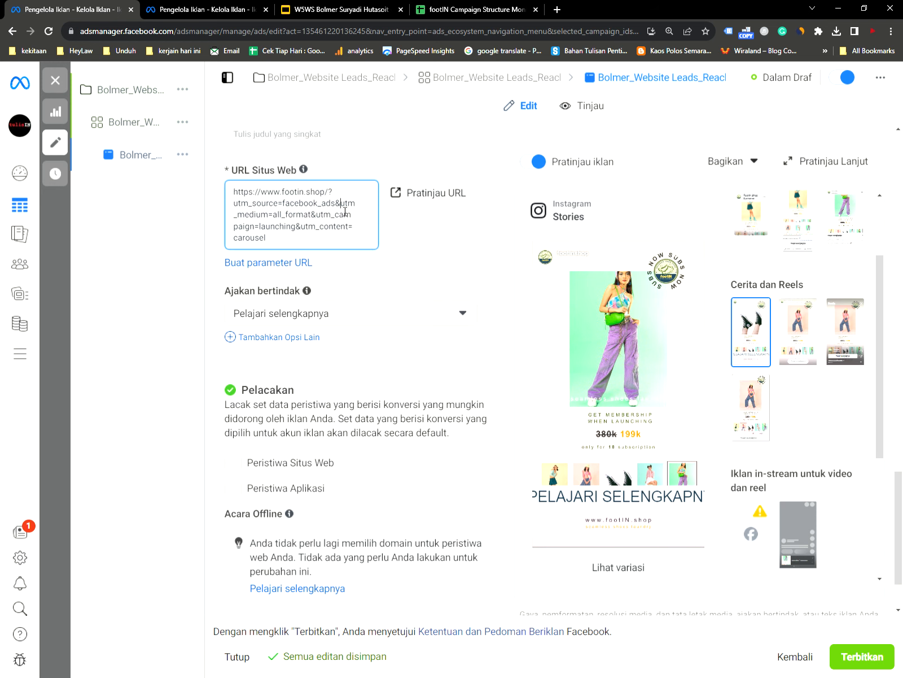
pyautogui.moveTo(333, 193); pyautogui.dragTo(340, 247)
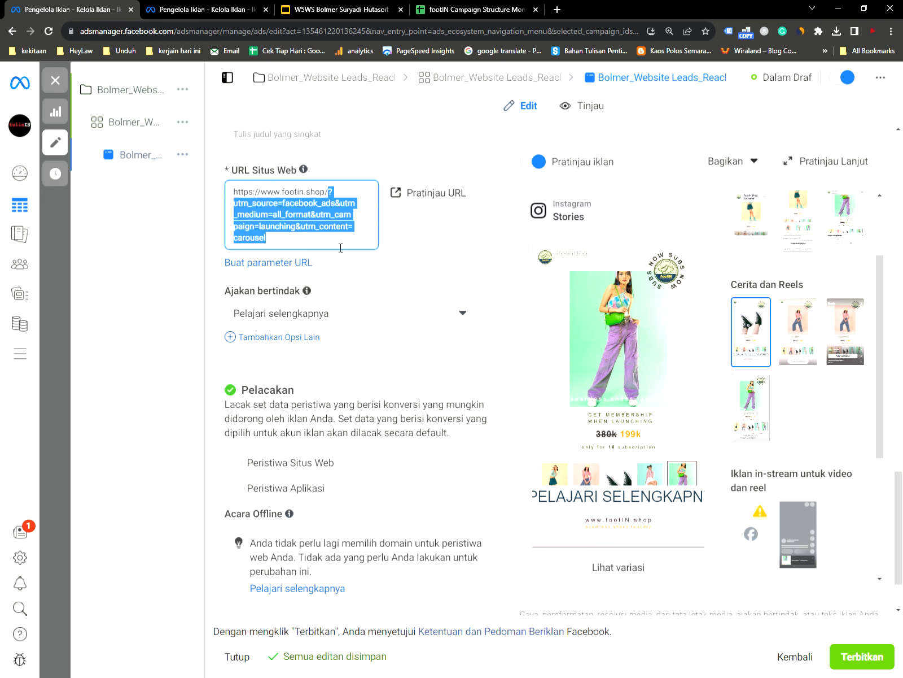
pyautogui.click(419, 258)
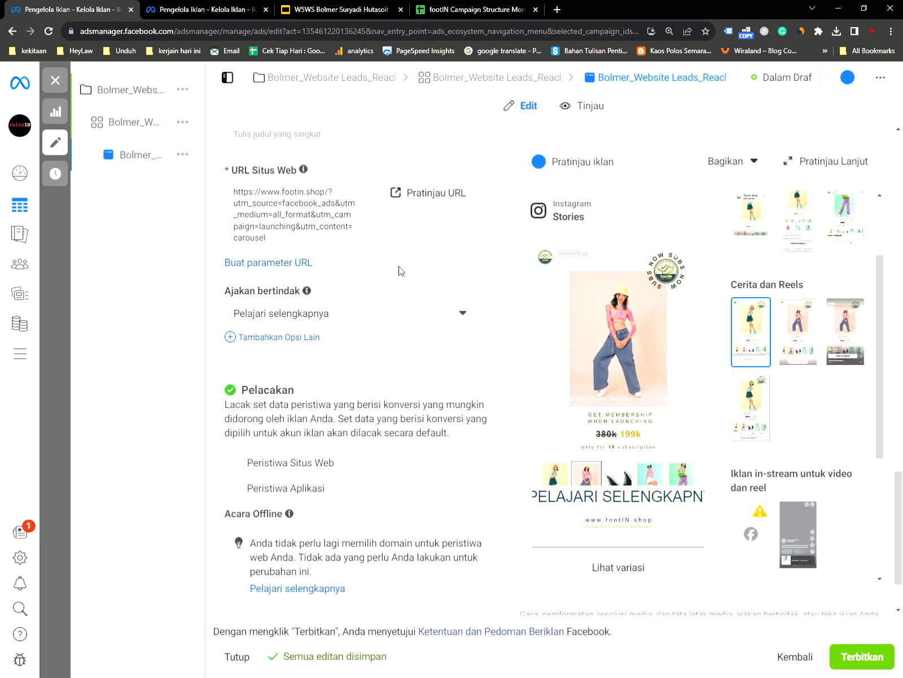
# Look through the Ajakan bertindak options and close the list with Pelajari selengkapnya kept
pyautogui.click(374, 316)
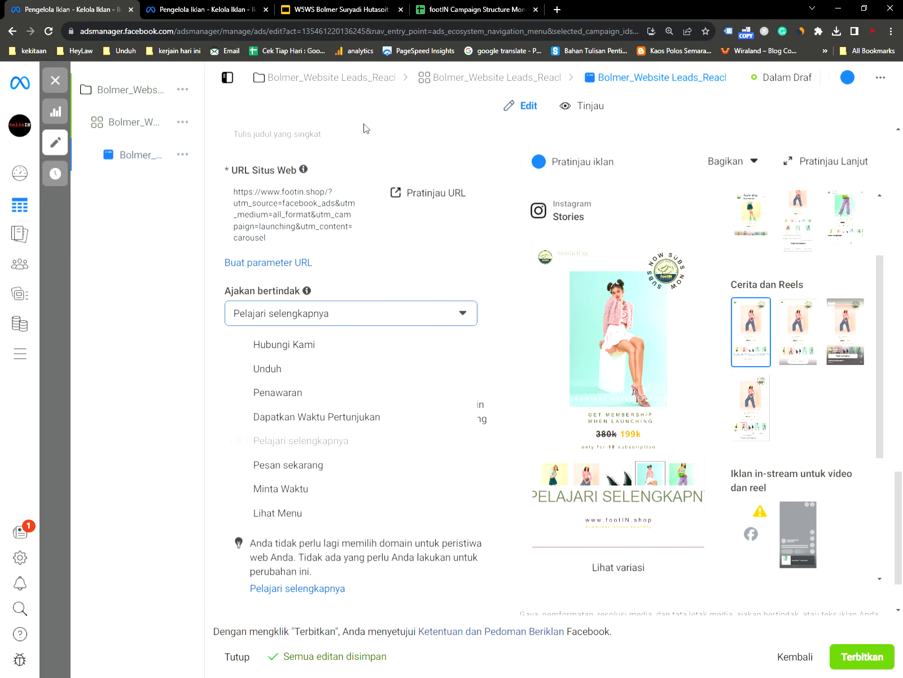
pyautogui.click(337, 307)
# Enable Peristiwa Situs Web tracking under Pelacakan to inspect its pixel details, and disable it again
pyautogui.scroll(-2, 341, 374)
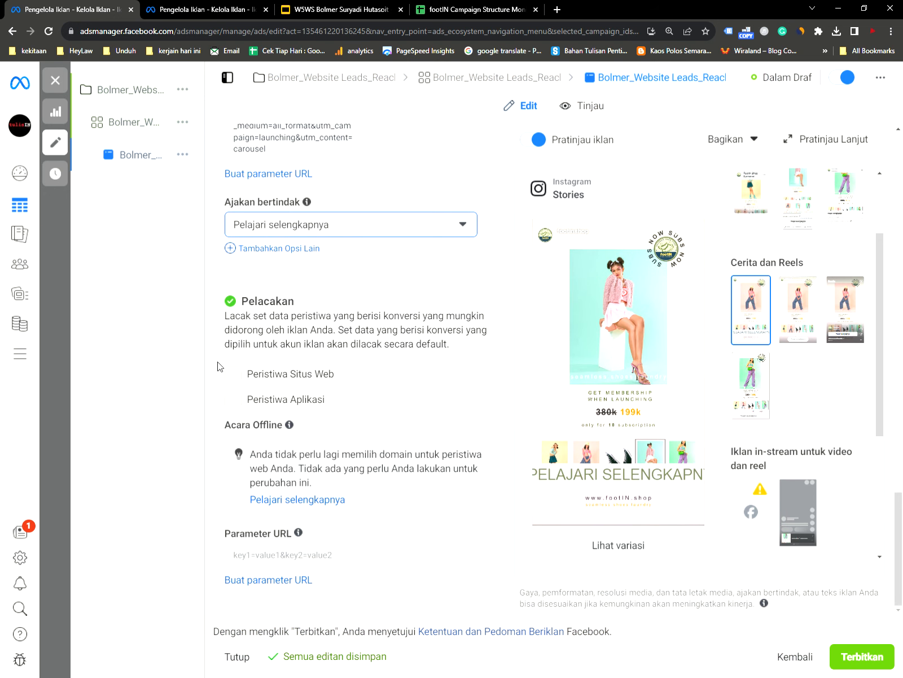
pyautogui.click(237, 380)
pyautogui.click(236, 380)
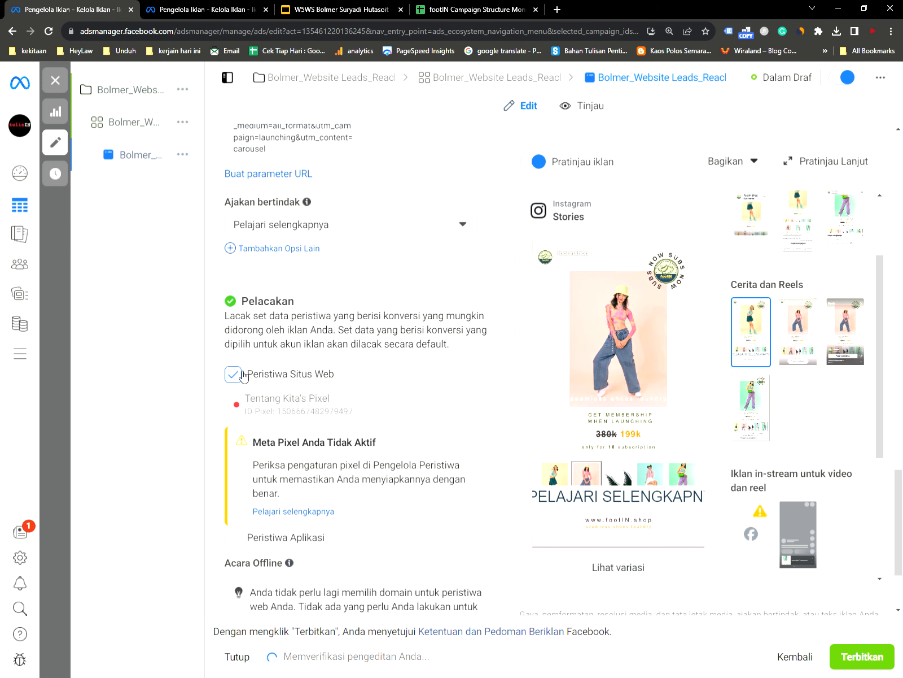
pyautogui.click(235, 377)
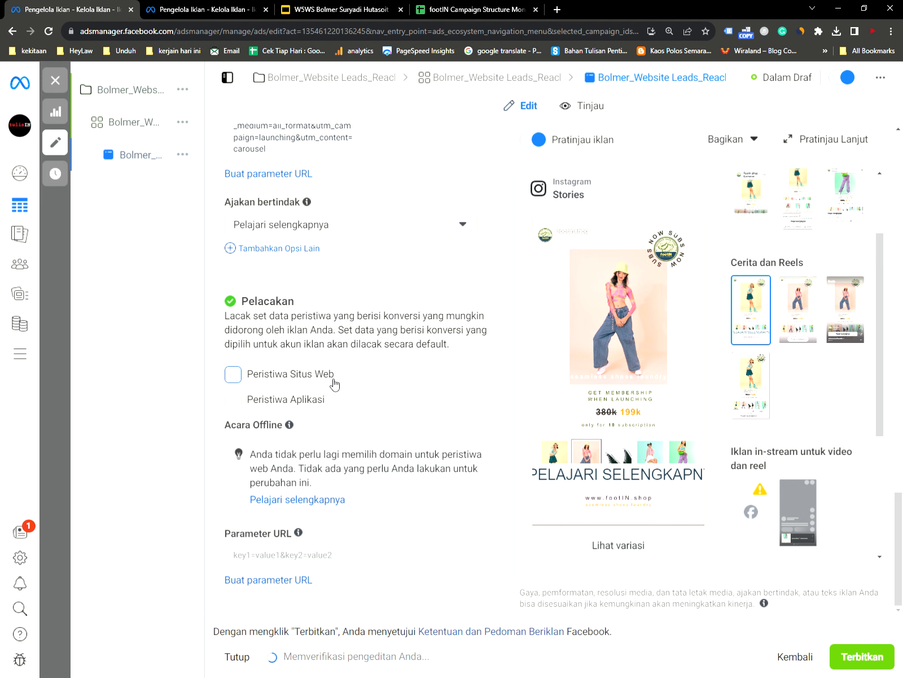
pyautogui.click(235, 377)
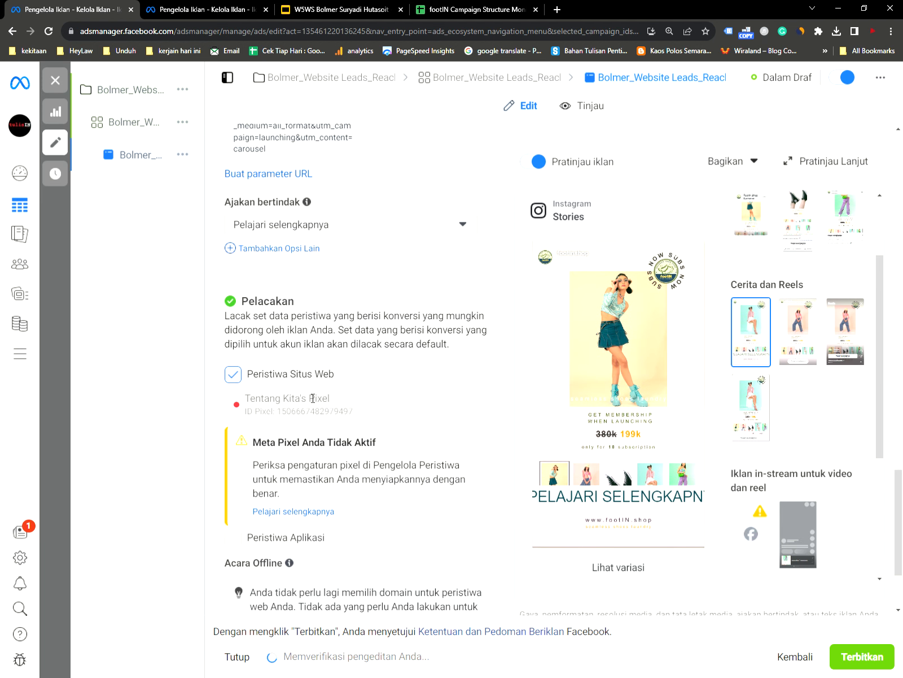
pyautogui.scroll(-2, 371, 477)
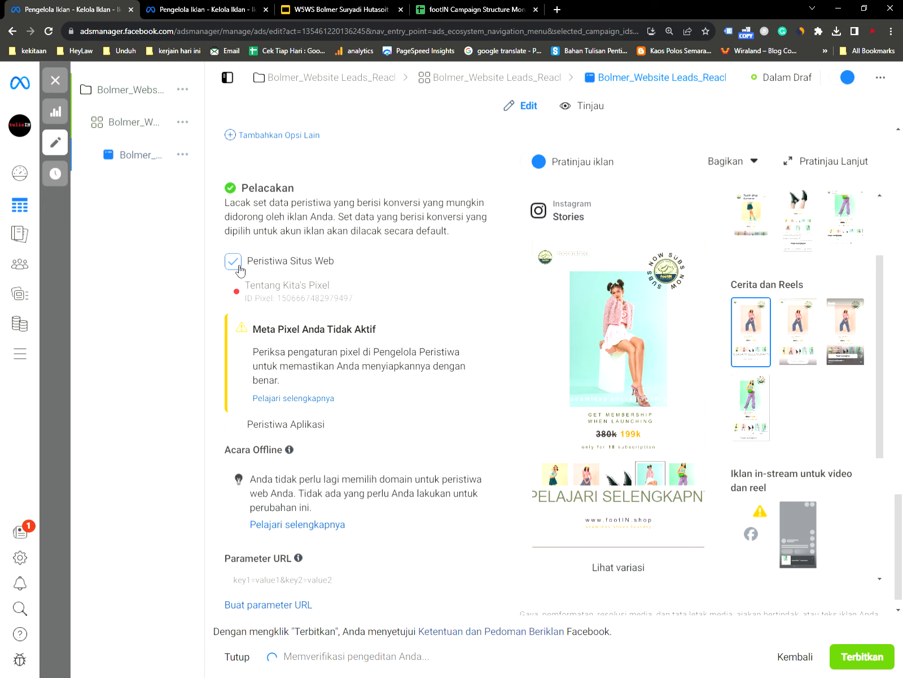
pyautogui.click(239, 268)
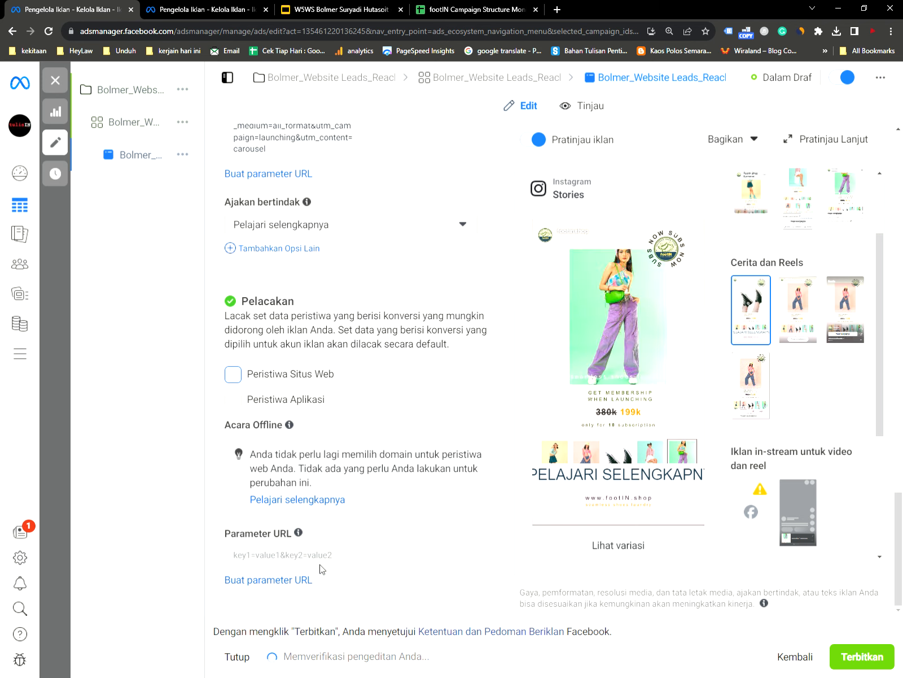
# Inspect the parameter builder for the tracking section's Parameter URL, close it unfilled, and compare with the URL Situs Web field
pyautogui.click(288, 580)
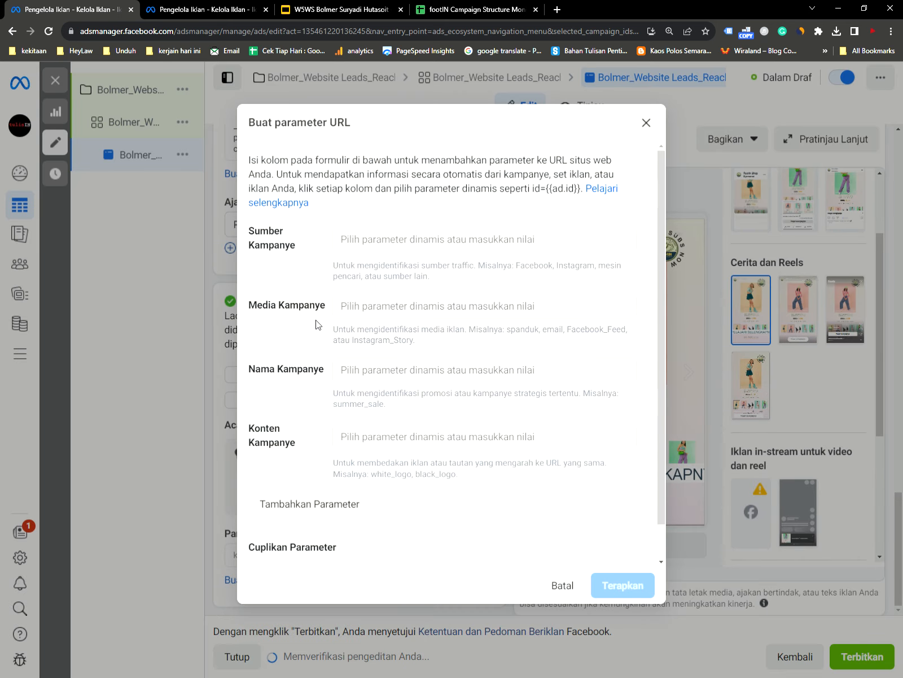
pyautogui.scroll(-1, 319, 322)
pyautogui.scroll(1, 309, 435)
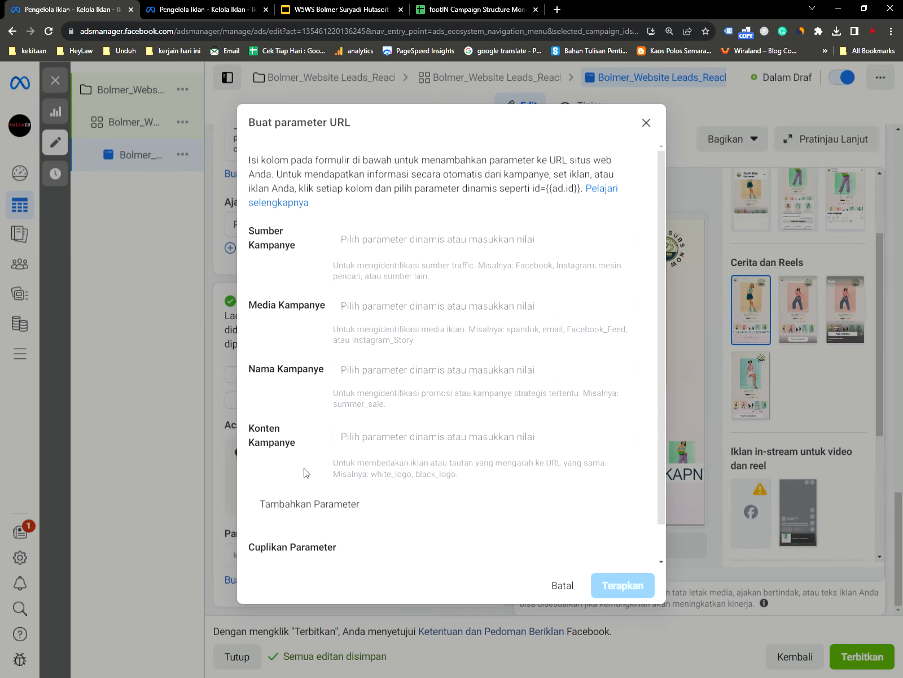
pyautogui.click(656, 124)
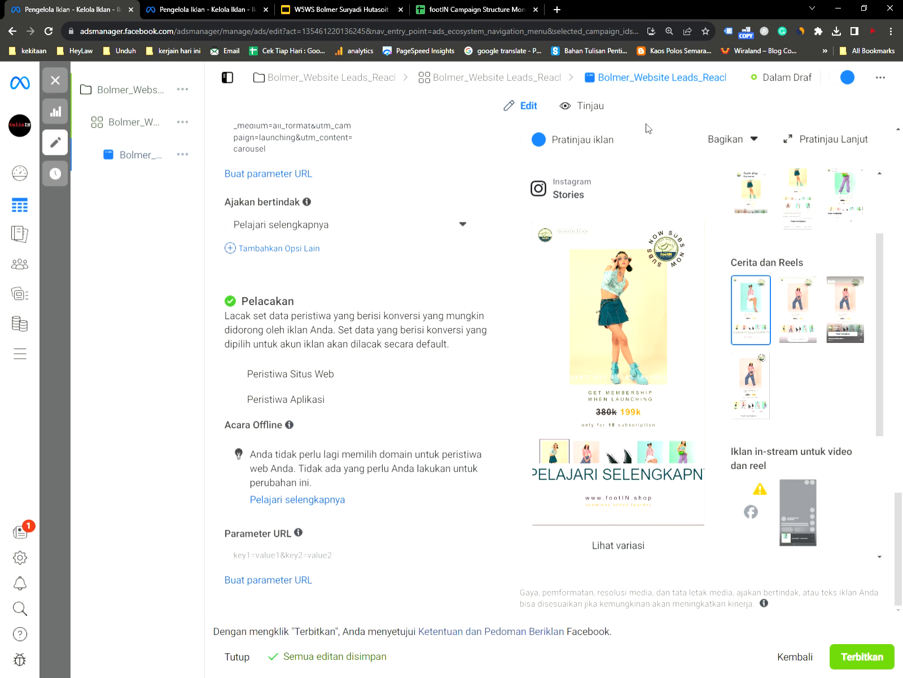
pyautogui.scroll(2, 328, 271)
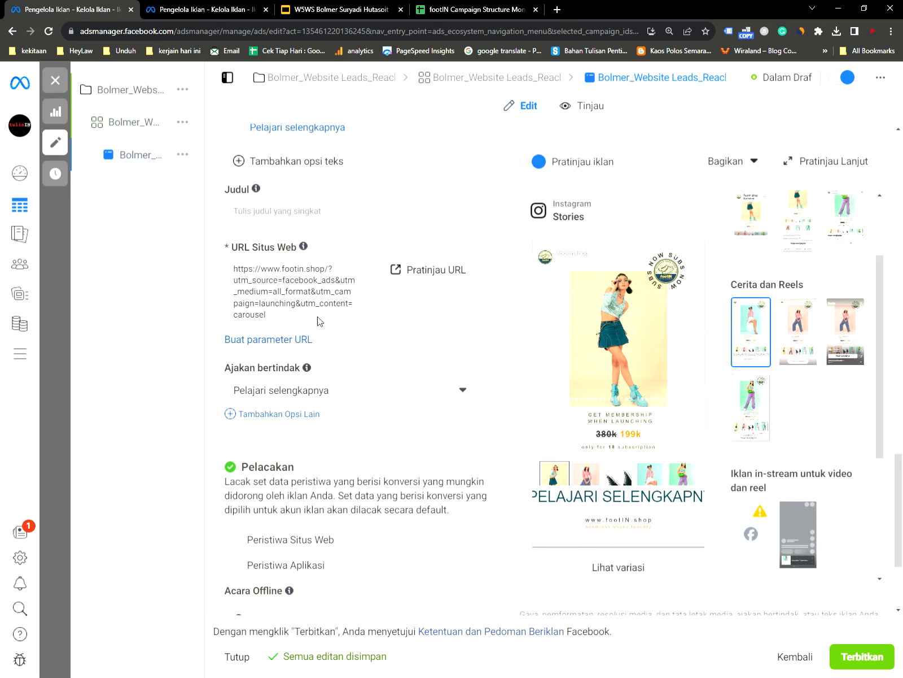
pyautogui.scroll(-3, 312, 452)
pyautogui.scroll(3, 323, 339)
pyautogui.scroll(-3, 331, 339)
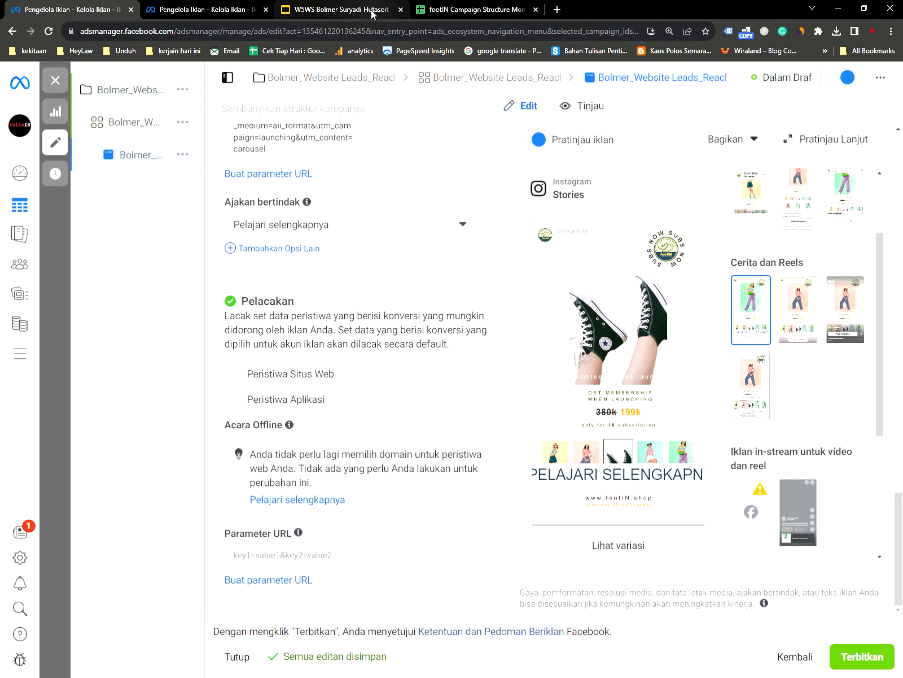
# Switch to the Google Slides presentation, open slide 41 and move the "Click here" box off the checklist to beside the Video heading
pyautogui.click(341, 9)
pyautogui.scroll(-9, 70, 445)
pyautogui.scroll(-20, 71, 445)
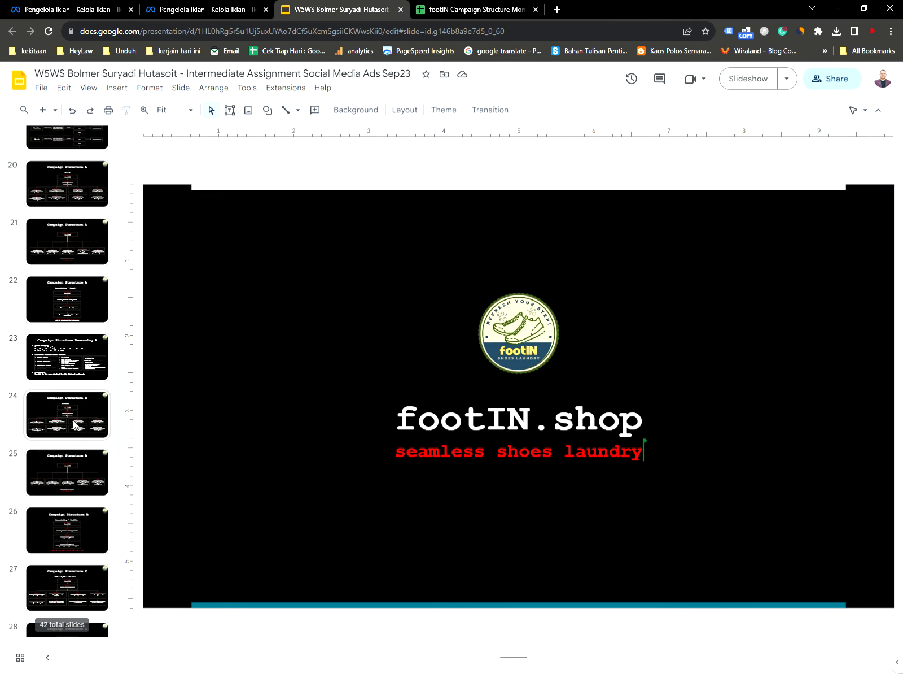
pyautogui.click(82, 528)
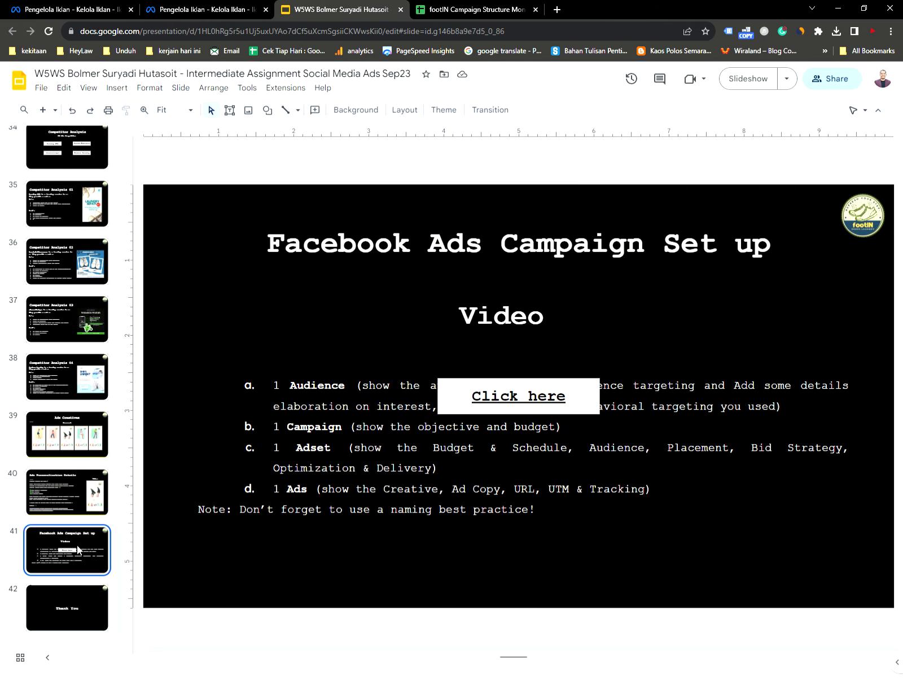
pyautogui.moveTo(552, 384); pyautogui.dragTo(681, 324)
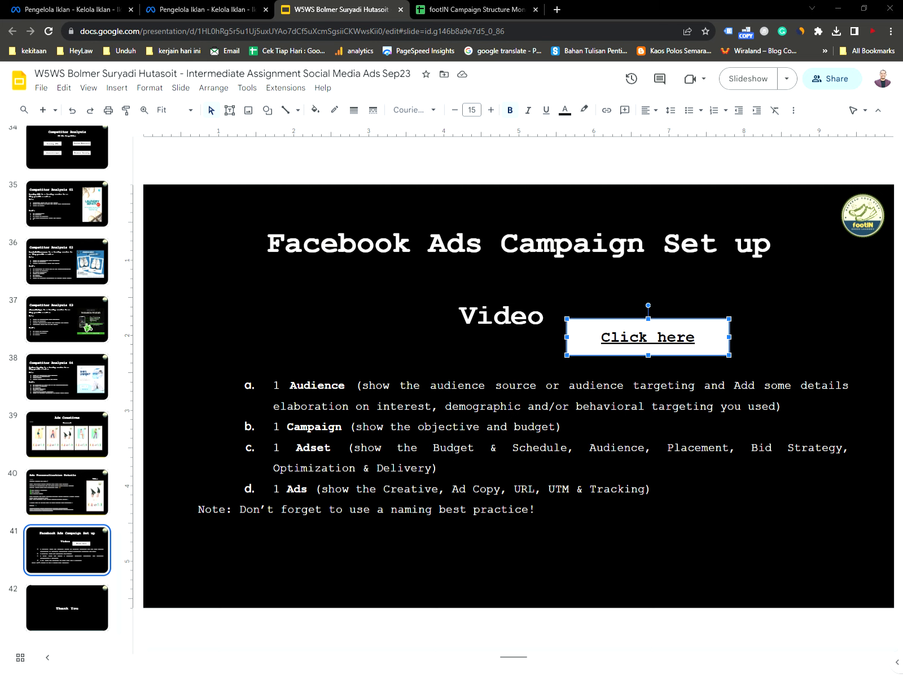
# Insert a ✅ before the Audience and Campaign items in the slide's checklist
pyautogui.click(274, 386)
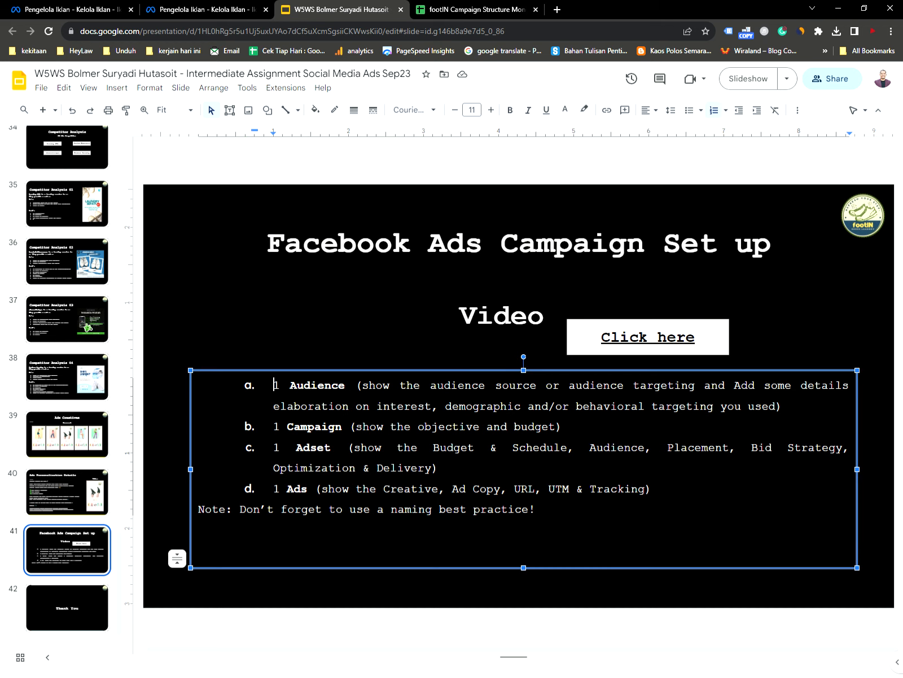
pyautogui.write('✅')
pyautogui.write('✅')
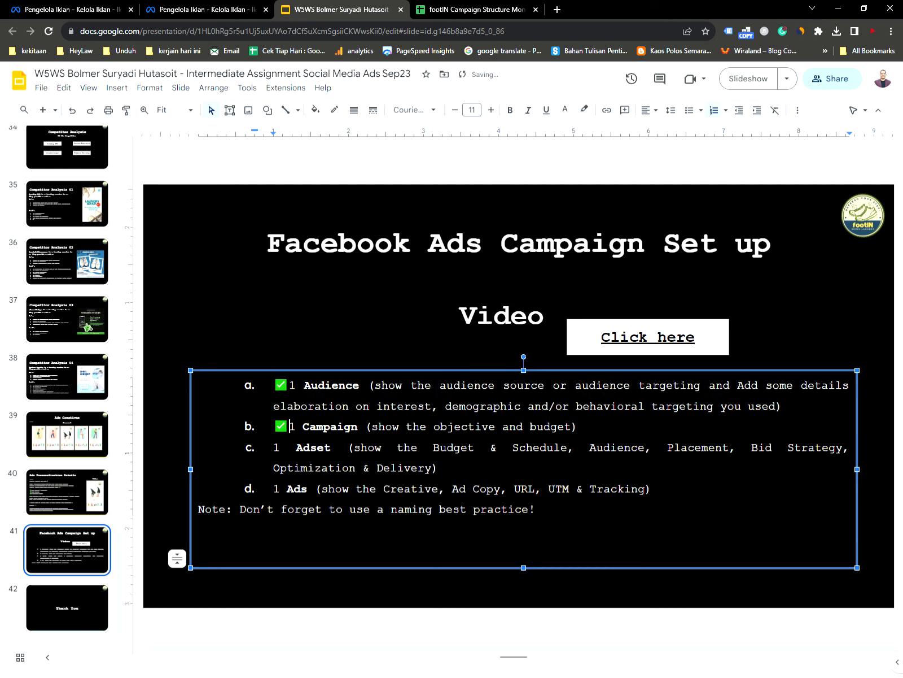